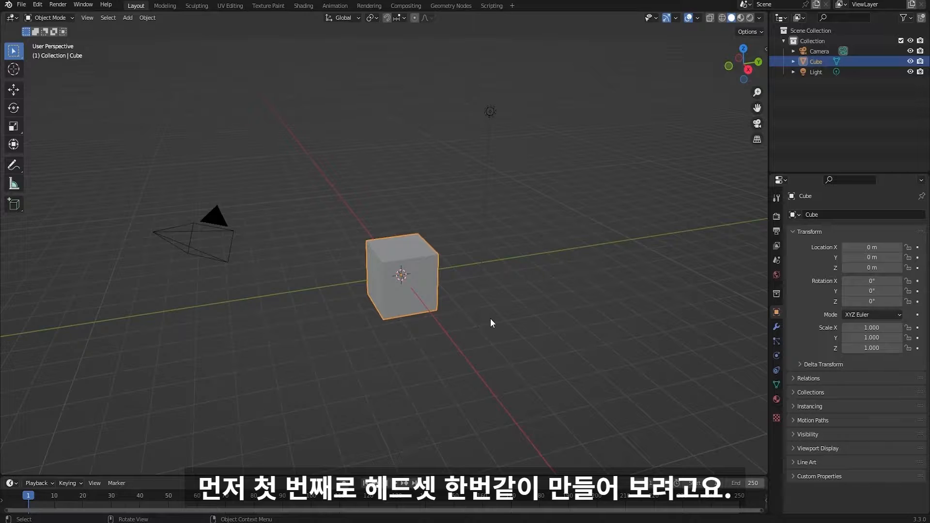
- Delete the default camera, cube and light from the scene
{"action": "left_click", "coordinate": [515, 304]}
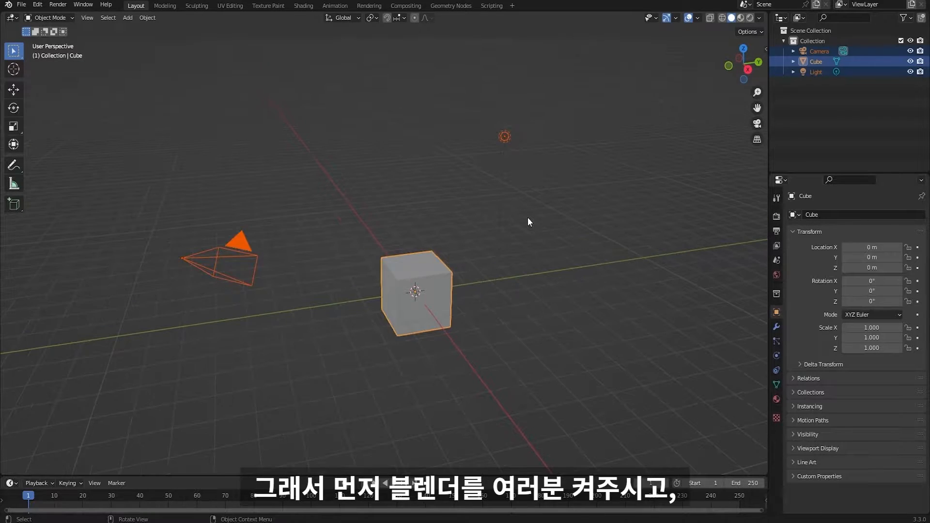
{"action": "key", "text": "Delete"}
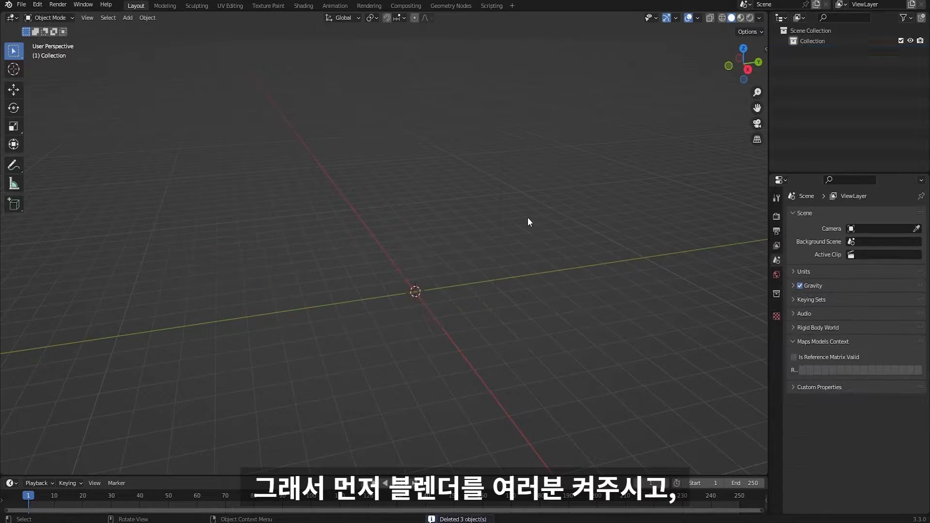
{"action": "key", "text": "n"}
{"action": "left_click", "coordinate": [762, 104]}
{"action": "left_click", "coordinate": [735, 63]}
{"action": "key", "text": "n"}
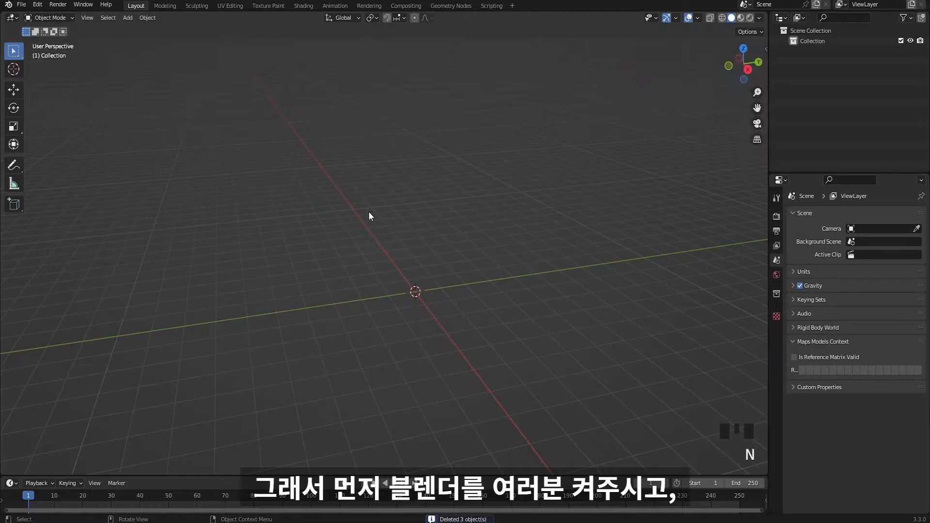
- Import the FBX file creatorBaseSet_zepeto.fbx from the bookmarked zepeto folder with the default import settings
{"action": "left_click", "coordinate": [21, 5]}
{"action": "mouse_move", "coordinate": [62, 147]}
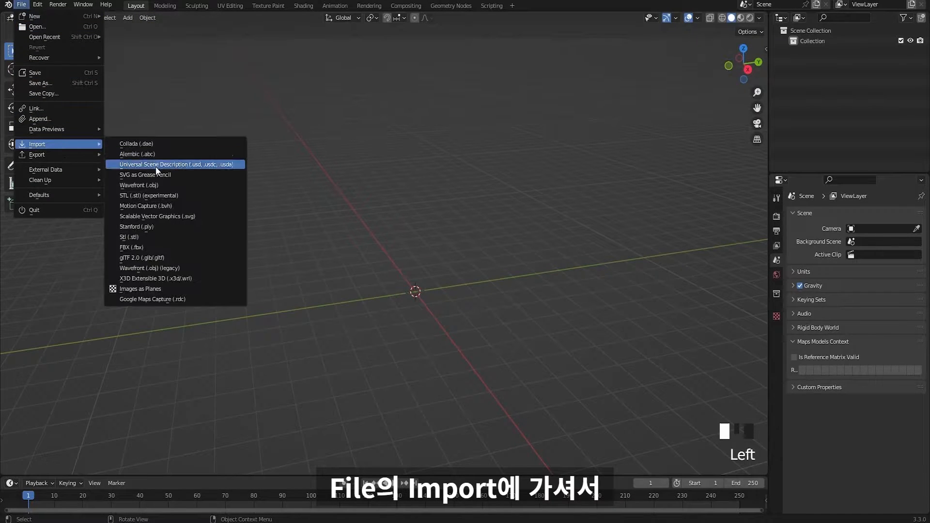
{"action": "left_click", "coordinate": [178, 248]}
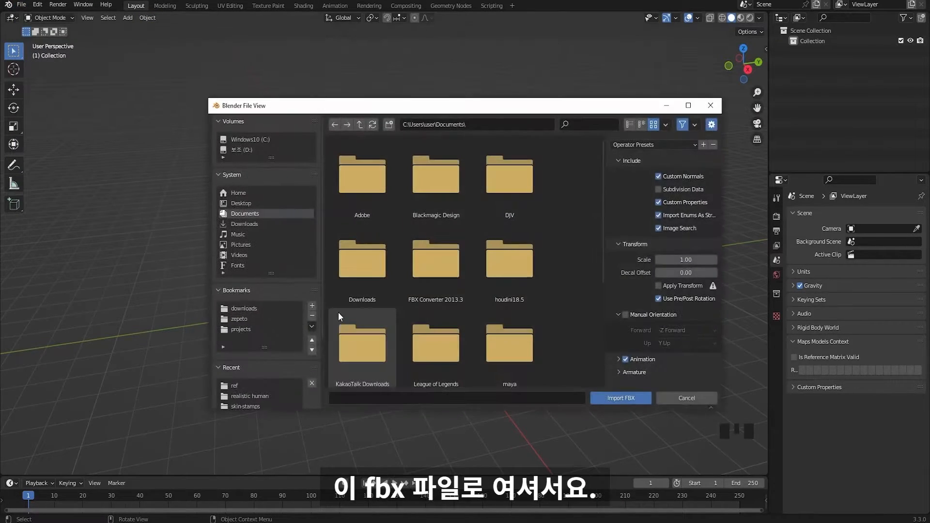
{"action": "left_click", "coordinate": [260, 319]}
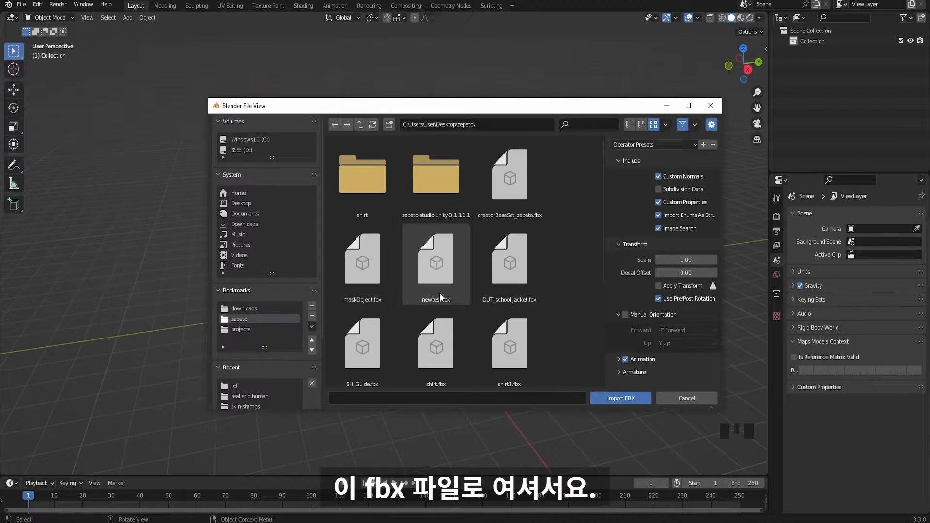
{"action": "scroll", "coordinate": [440, 292], "scroll_direction": "down", "scroll_amount": 5}
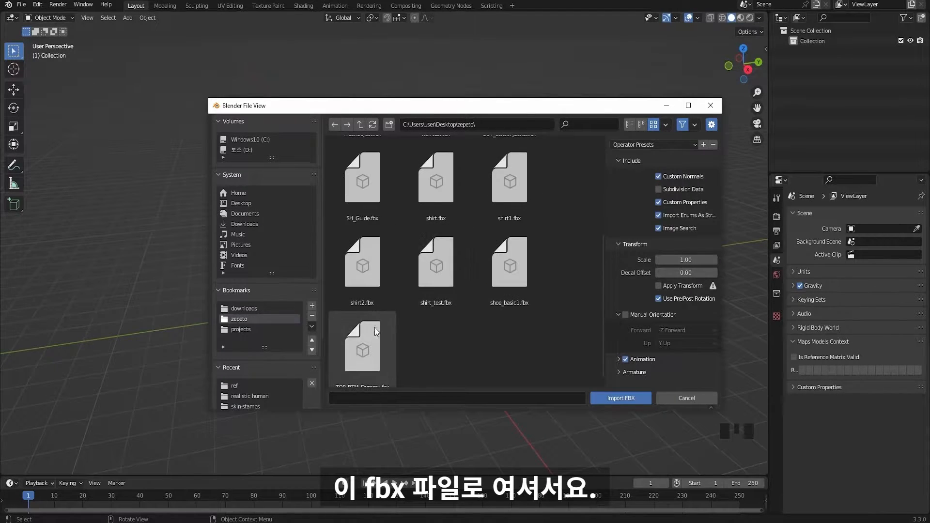
{"action": "left_click", "coordinate": [502, 185]}
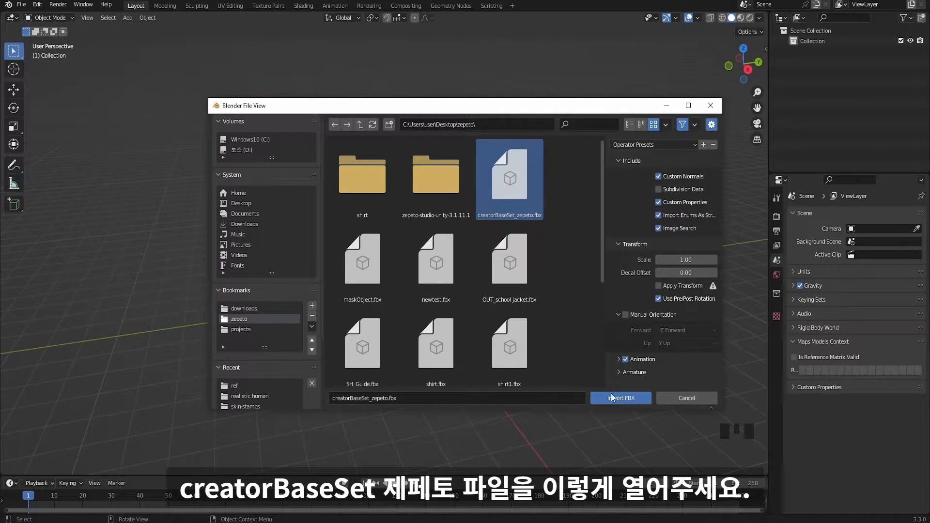
{"action": "left_click", "coordinate": [615, 399]}
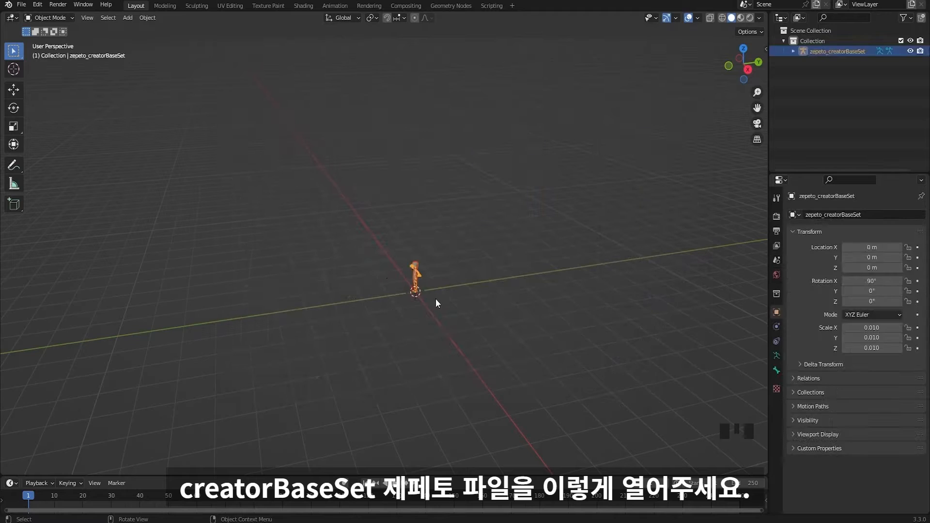
- Hide the zepeto_creatorBaseSet armature so only the character's body meshes remain displayed
{"action": "scroll", "coordinate": [458, 324], "scroll_direction": "up", "scroll_amount": 5}
{"action": "middle_click_drag", "start_coordinate": [458, 324], "coordinate": [494, 306], "text": "shift"}
{"action": "scroll", "coordinate": [431, 263], "scroll_direction": "up", "scroll_amount": 3}
{"action": "key", "text": "KP_Decimal"}
{"action": "left_click", "coordinate": [497, 308]}
{"action": "left_click", "coordinate": [435, 289]}
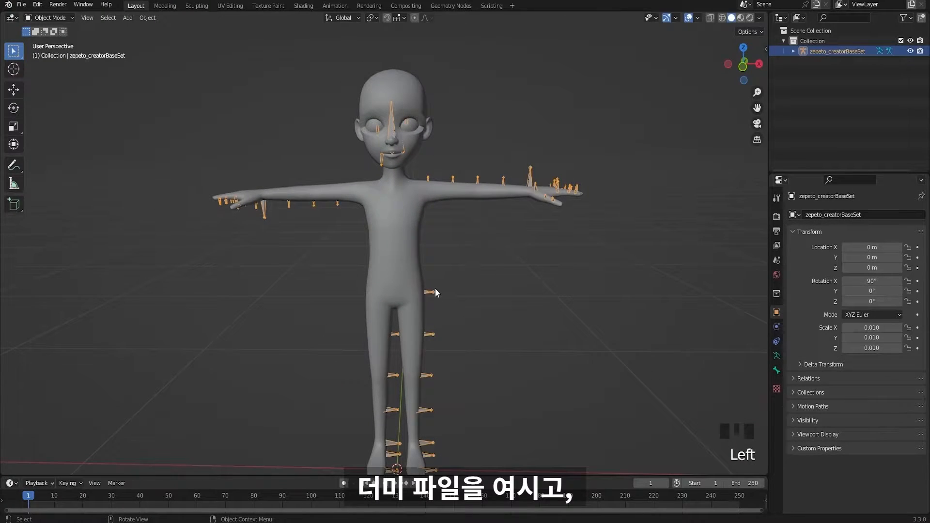
{"action": "key", "text": "h"}
- In the front view, annotate oval headset ear cups over the character's left and right ears
{"action": "middle_click_drag", "start_coordinate": [463, 264], "coordinate": [363, 308], "text": "shift"}
{"action": "left_click", "coordinate": [435, 331]}
{"action": "scroll", "coordinate": [394, 304], "scroll_direction": "down", "scroll_amount": 5}
{"action": "left_click", "coordinate": [453, 245]}
{"action": "middle_click_drag", "start_coordinate": [452, 245], "coordinate": [492, 243]}
{"action": "scroll", "coordinate": [443, 285], "scroll_direction": "up", "scroll_amount": 3}
{"action": "key", "text": "KP_1"}
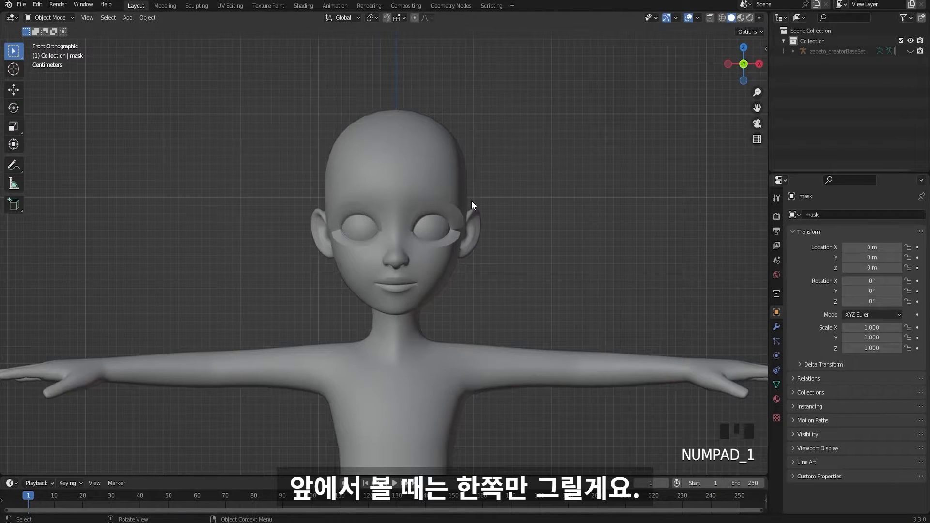
{"action": "left_click_drag", "start_coordinate": [471, 205], "coordinate": [488, 257]}
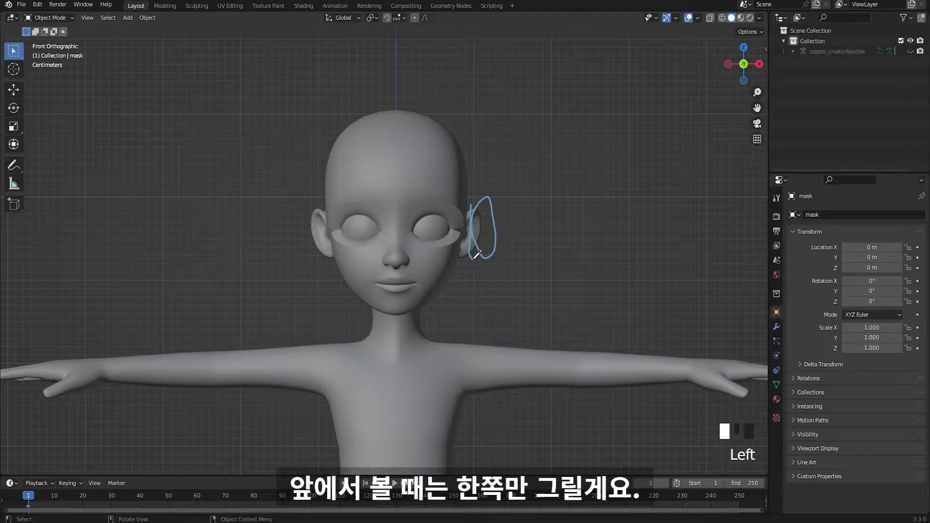
{"action": "mouse_move", "coordinate": [485, 226]}
{"action": "left_mouse_down"}
{"action": "mouse_move", "coordinate": [477, 208]}
{"action": "mouse_move", "coordinate": [470, 236]}
{"action": "left_mouse_up"}
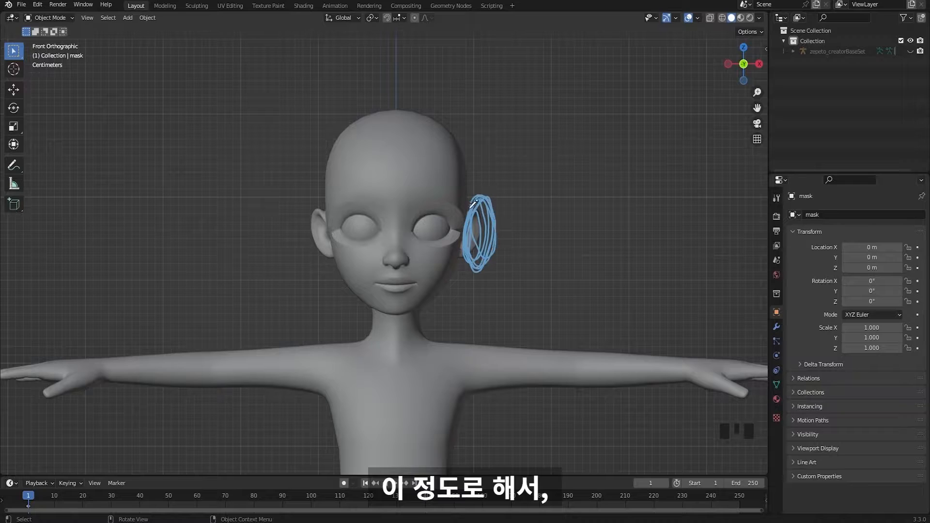
{"action": "mouse_move", "coordinate": [303, 200]}
{"action": "left_mouse_down"}
{"action": "mouse_move", "coordinate": [332, 256]}
{"action": "mouse_move", "coordinate": [304, 258]}
{"action": "left_mouse_up"}
{"action": "left_click_drag", "start_coordinate": [322, 228], "coordinate": [313, 257]}
- Annotate a curved headband over the top of the head, linking the two sketched ear cups
{"action": "left_click_drag", "start_coordinate": [313, 198], "coordinate": [309, 173]}
{"action": "mouse_move", "coordinate": [351, 105]}
{"action": "left_mouse_down"}
{"action": "mouse_move", "coordinate": [401, 81]}
{"action": "mouse_move", "coordinate": [470, 124]}
{"action": "left_mouse_up"}
{"action": "mouse_move", "coordinate": [492, 192]}
{"action": "left_mouse_down"}
{"action": "mouse_move", "coordinate": [467, 112]}
{"action": "mouse_move", "coordinate": [405, 82]}
{"action": "left_mouse_up"}
{"action": "left_click_drag", "start_coordinate": [319, 185], "coordinate": [384, 94]}
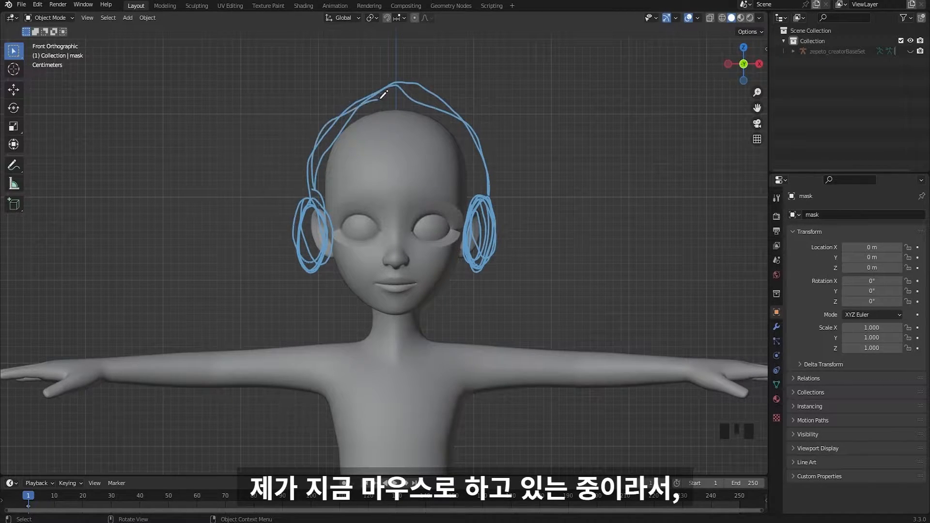
{"action": "mouse_move", "coordinate": [447, 137]}
{"action": "left_mouse_down"}
{"action": "mouse_move", "coordinate": [489, 186]}
{"action": "mouse_move", "coordinate": [408, 83]}
{"action": "mouse_move", "coordinate": [311, 150]}
{"action": "mouse_move", "coordinate": [372, 207]}
{"action": "left_mouse_up"}
- In the right side view, annotate a vertical centre line, the headband's width and the ear cup around the ear
{"action": "middle_click_drag", "start_coordinate": [535, 242], "coordinate": [443, 221]}
{"action": "key", "text": "KP_3"}
{"action": "scroll", "coordinate": [365, 218], "scroll_direction": "up", "scroll_amount": 2}
{"action": "mouse_move", "coordinate": [347, 237]}
{"action": "left_mouse_down"}
{"action": "mouse_move", "coordinate": [342, 193]}
{"action": "mouse_move", "coordinate": [359, 66]}
{"action": "left_mouse_up"}
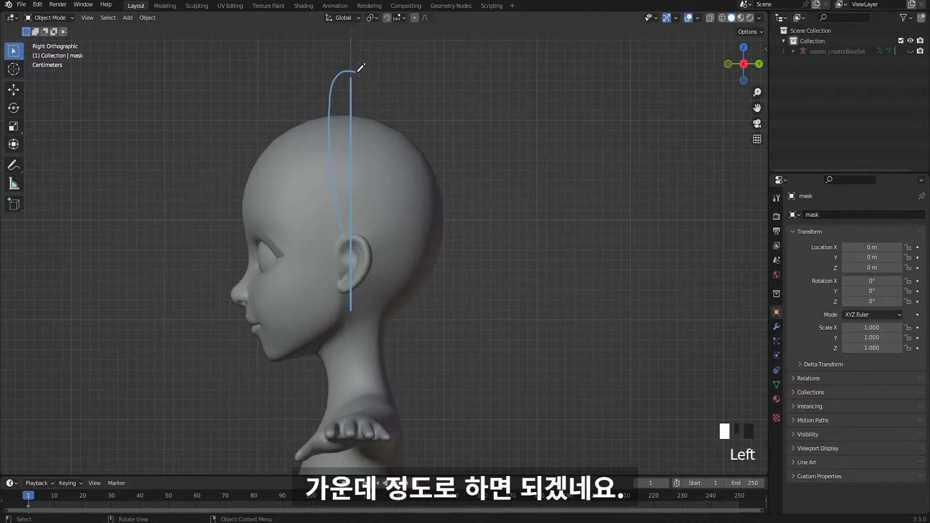
{"action": "mouse_move", "coordinate": [345, 220]}
{"action": "left_mouse_down"}
{"action": "mouse_move", "coordinate": [380, 286]}
{"action": "mouse_move", "coordinate": [343, 247]}
{"action": "mouse_move", "coordinate": [345, 278]}
{"action": "left_mouse_up"}
{"action": "mouse_move", "coordinate": [361, 223]}
{"action": "left_mouse_down"}
{"action": "mouse_move", "coordinate": [370, 216]}
{"action": "mouse_move", "coordinate": [369, 65]}
{"action": "left_mouse_up"}
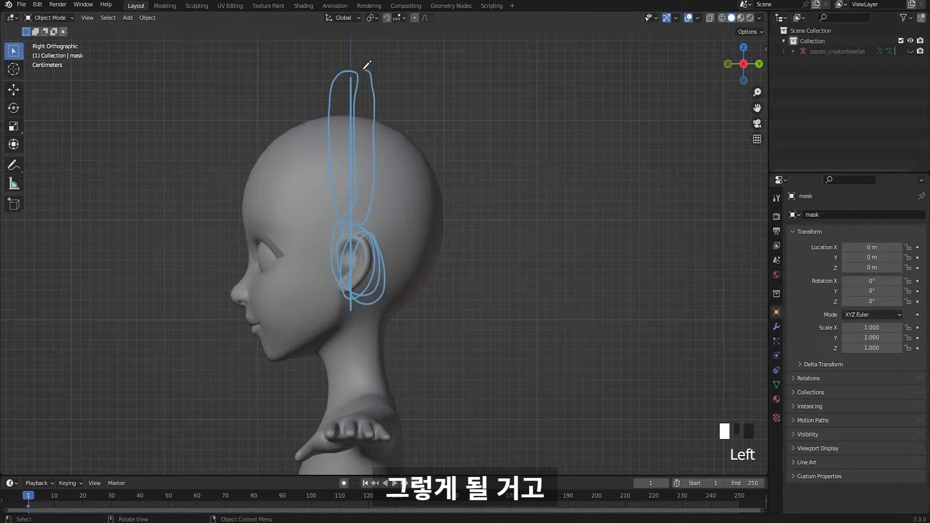
- Annotate the outer shell and the inner ear cushion of the ear cup at the character's left ear
{"action": "scroll", "coordinate": [367, 239], "scroll_direction": "down", "scroll_amount": 2}
{"action": "middle_click_drag", "start_coordinate": [370, 243], "coordinate": [519, 240]}
{"action": "scroll", "coordinate": [515, 251], "scroll_direction": "up", "scroll_amount": 2}
{"action": "mouse_move", "coordinate": [514, 247]}
{"action": "left_mouse_down"}
{"action": "mouse_move", "coordinate": [520, 281]}
{"action": "mouse_move", "coordinate": [531, 197]}
{"action": "mouse_move", "coordinate": [542, 242]}
{"action": "left_mouse_up"}
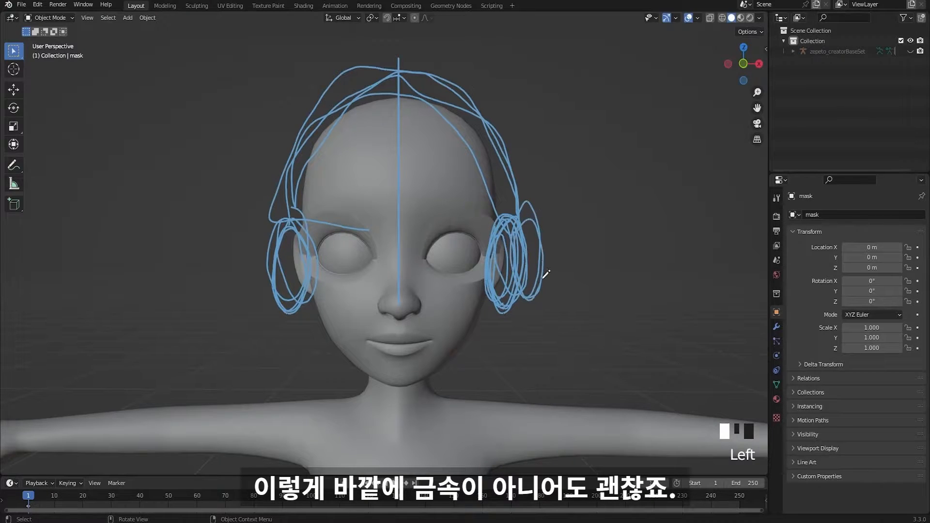
{"action": "left_click_drag", "start_coordinate": [541, 297], "coordinate": [517, 291]}
{"action": "middle_click_drag", "start_coordinate": [517, 291], "coordinate": [518, 254], "text": "ctrl"}
{"action": "left_click_drag", "start_coordinate": [503, 274], "coordinate": [500, 280]}
{"action": "mouse_move", "coordinate": [511, 238]}
{"action": "left_mouse_down"}
{"action": "mouse_move", "coordinate": [531, 296]}
{"action": "mouse_move", "coordinate": [518, 209]}
{"action": "left_mouse_up"}
{"action": "left_click_drag", "start_coordinate": [531, 298], "coordinate": [512, 310]}
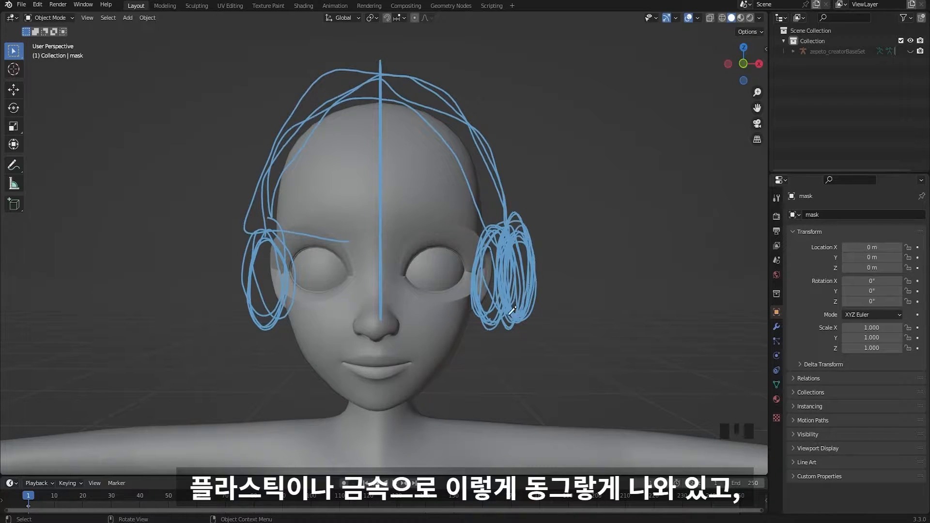
{"action": "left_click_drag", "start_coordinate": [506, 264], "coordinate": [483, 283]}
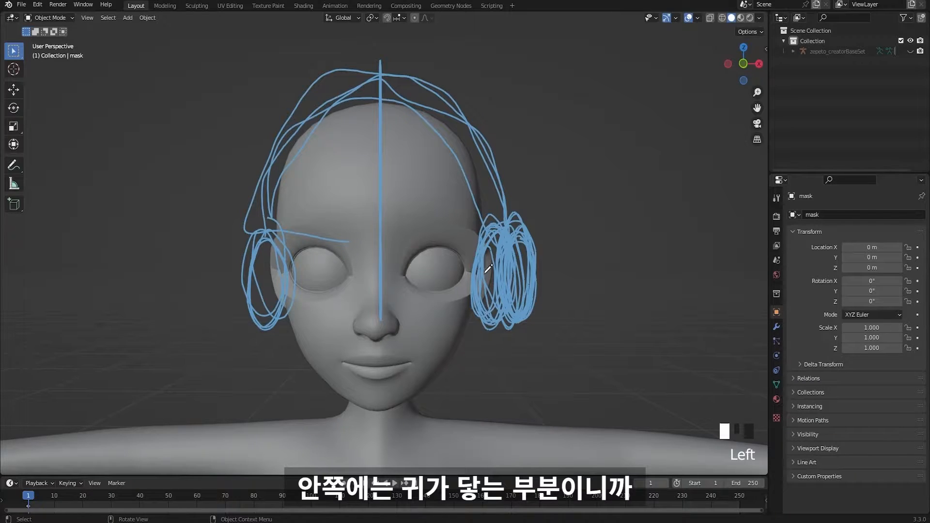
{"action": "left_click_drag", "start_coordinate": [504, 308], "coordinate": [499, 304]}
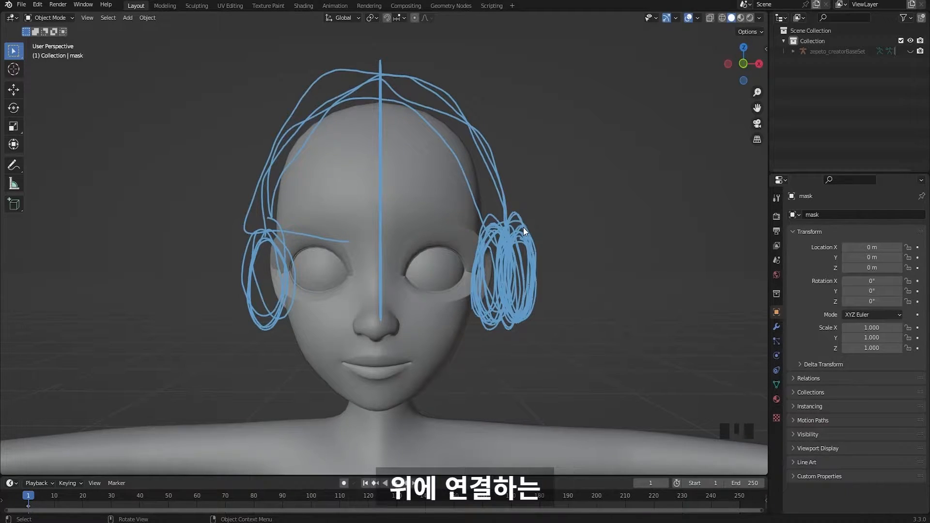
- Annotate the outer connecting band from the left ear cup over the head to the right ear cup
{"action": "left_click_drag", "start_coordinate": [523, 227], "coordinate": [517, 192]}
{"action": "left_click_drag", "start_coordinate": [488, 115], "coordinate": [280, 125]}
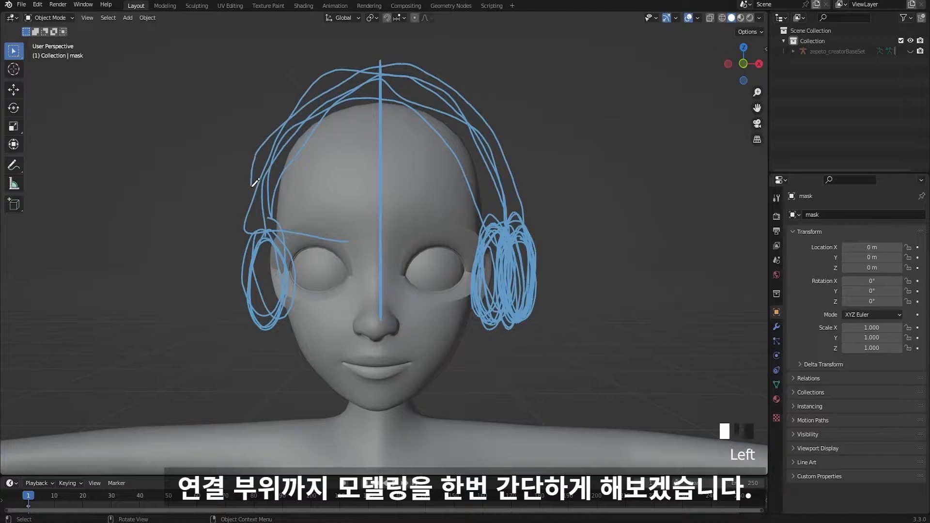
{"action": "left_click_drag", "start_coordinate": [252, 184], "coordinate": [252, 225]}
{"action": "mouse_move", "coordinate": [528, 213]}
{"action": "left_mouse_down"}
{"action": "mouse_move", "coordinate": [496, 165]}
{"action": "mouse_move", "coordinate": [389, 86]}
{"action": "mouse_move", "coordinate": [274, 218]}
{"action": "left_mouse_up"}
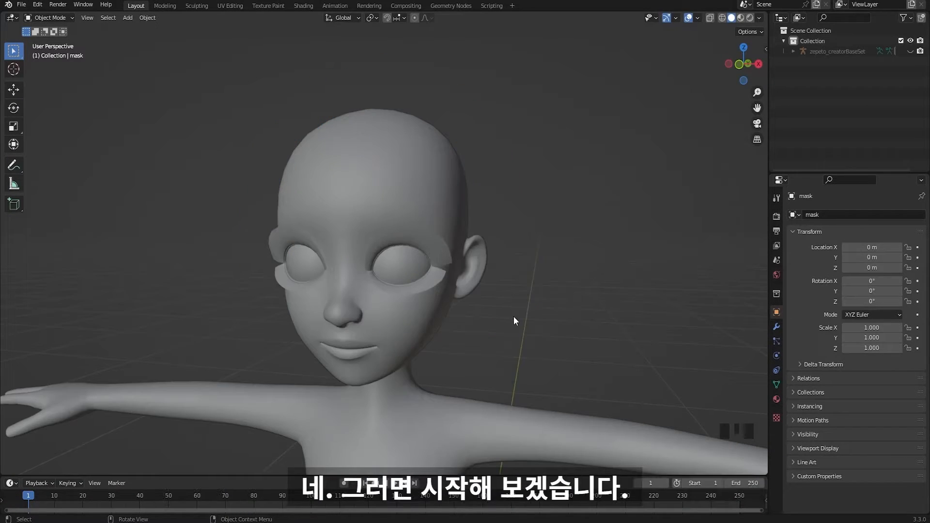
- Add a cylinder mesh at the world origin
{"action": "left_click", "coordinate": [441, 329]}
{"action": "left_click", "coordinate": [516, 333]}
{"action": "scroll", "coordinate": [514, 335], "scroll_direction": "down", "scroll_amount": 2}
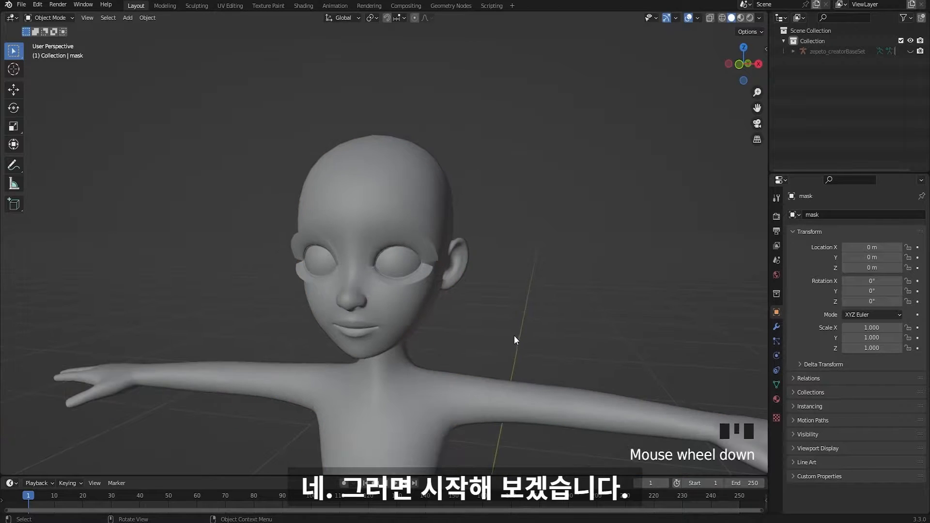
{"action": "middle_click_drag", "start_coordinate": [510, 333], "coordinate": [463, 319], "text": "shift"}
{"action": "middle_click_drag", "start_coordinate": [451, 276], "coordinate": [419, 466], "text": "shift"}
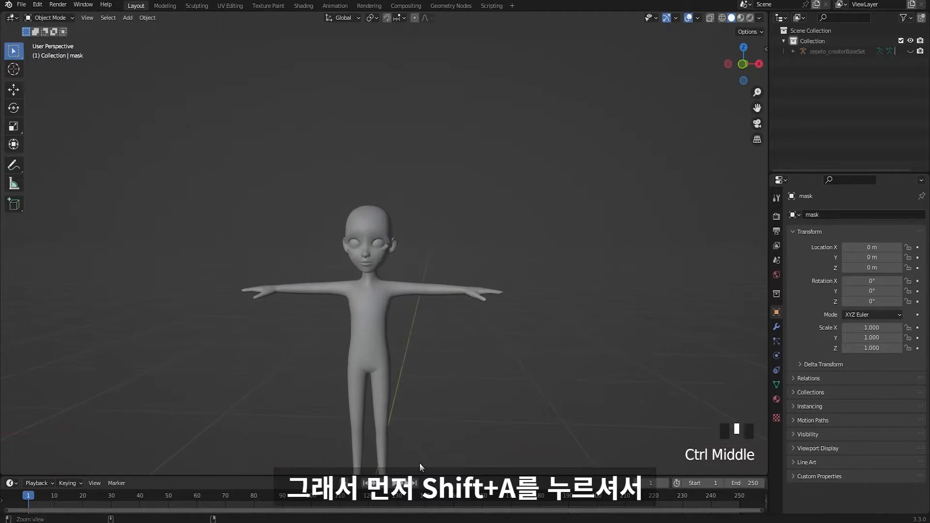
{"action": "middle_click_drag", "start_coordinate": [400, 171], "coordinate": [427, 223], "text": "shift"}
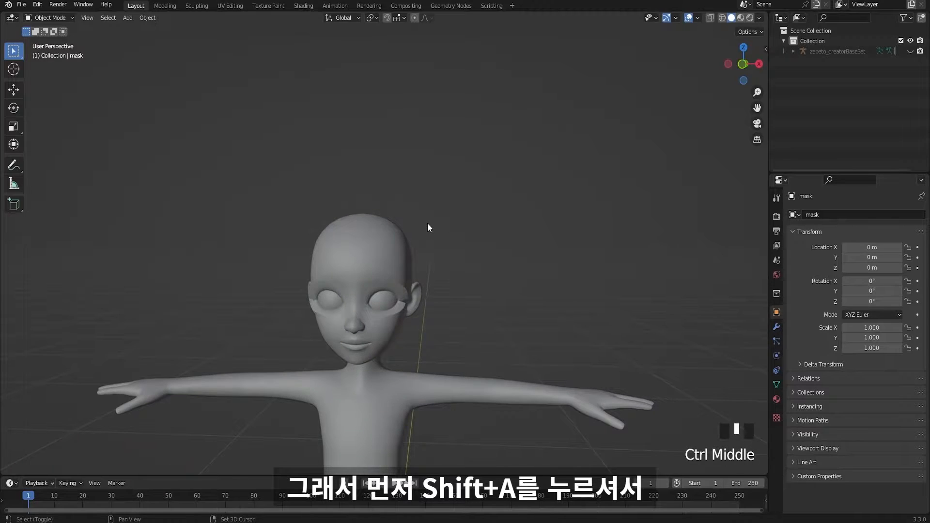
{"action": "key", "text": "shift+a"}
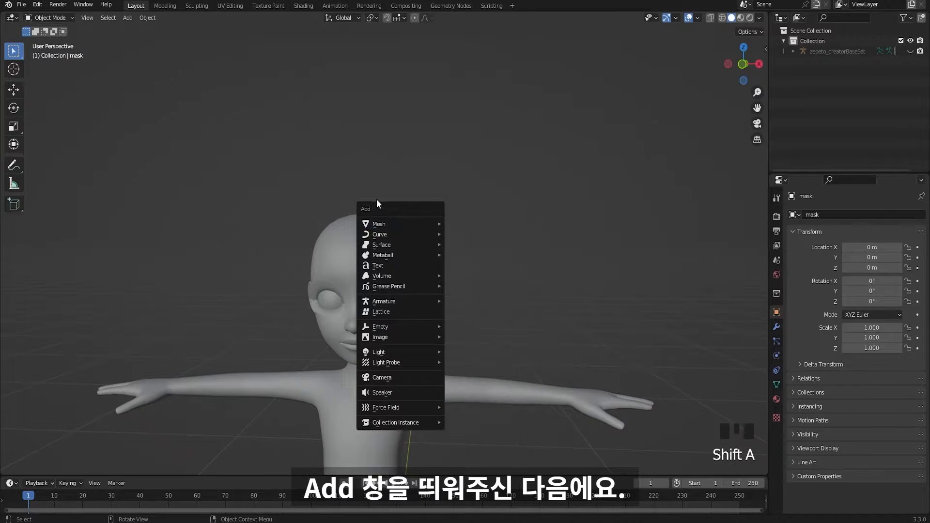
{"action": "mouse_move", "coordinate": [409, 222]}
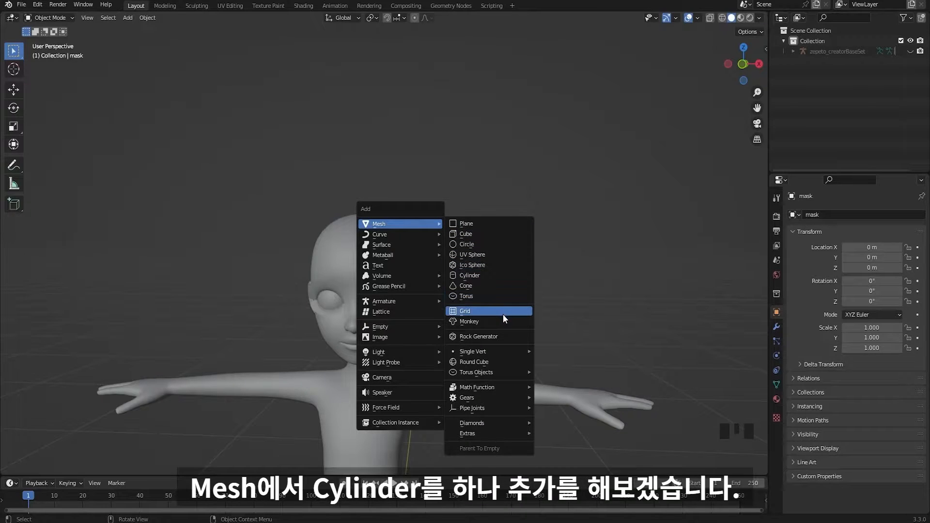
{"action": "left_click", "coordinate": [485, 276]}
{"action": "scroll", "coordinate": [345, 353], "scroll_direction": "down", "scroll_amount": 7}
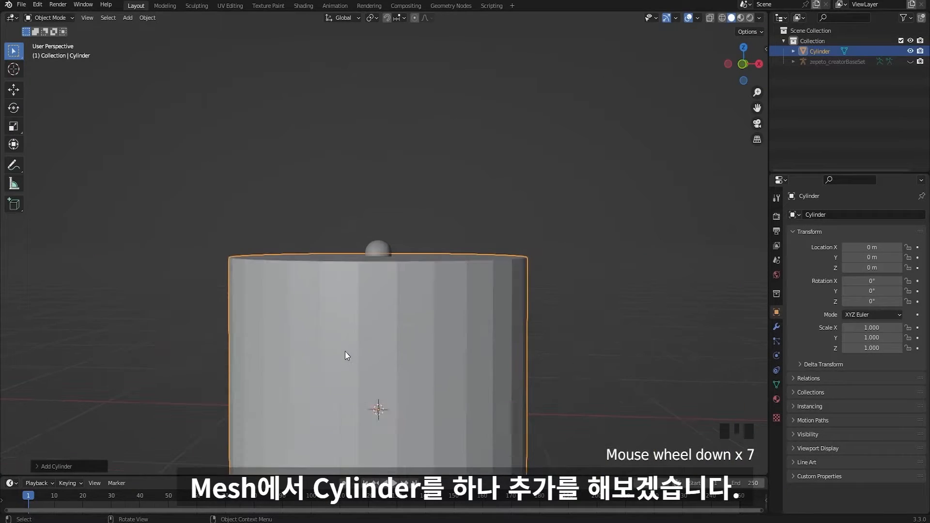
{"action": "middle_click_drag", "start_coordinate": [390, 313], "coordinate": [403, 232]}
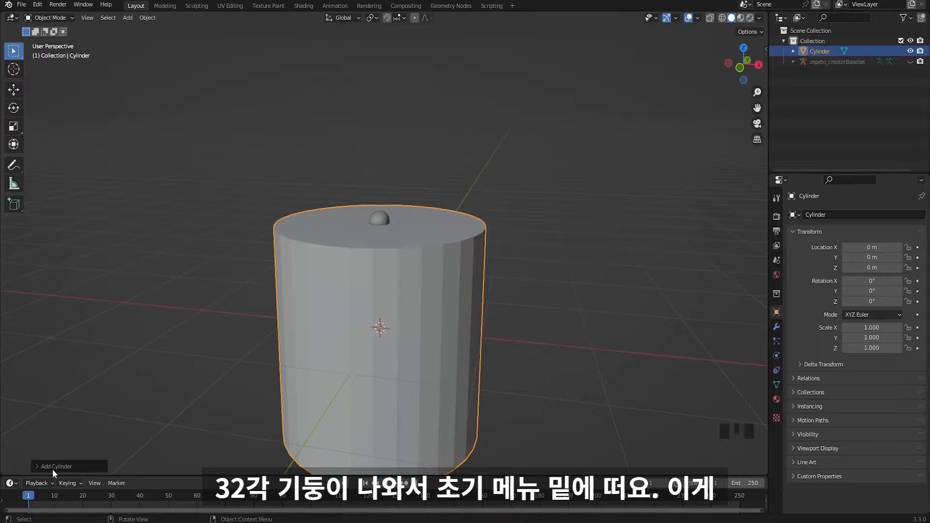
{"action": "middle_click_drag", "start_coordinate": [213, 368], "coordinate": [193, 341]}
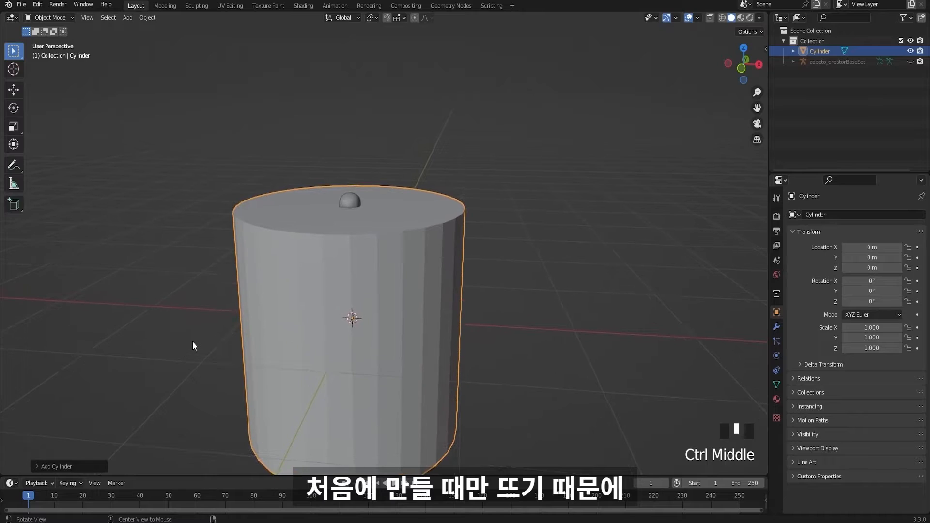
- Set the new cylinder's vertices to 8 and check its shape from above
{"action": "left_click", "coordinate": [71, 466]}
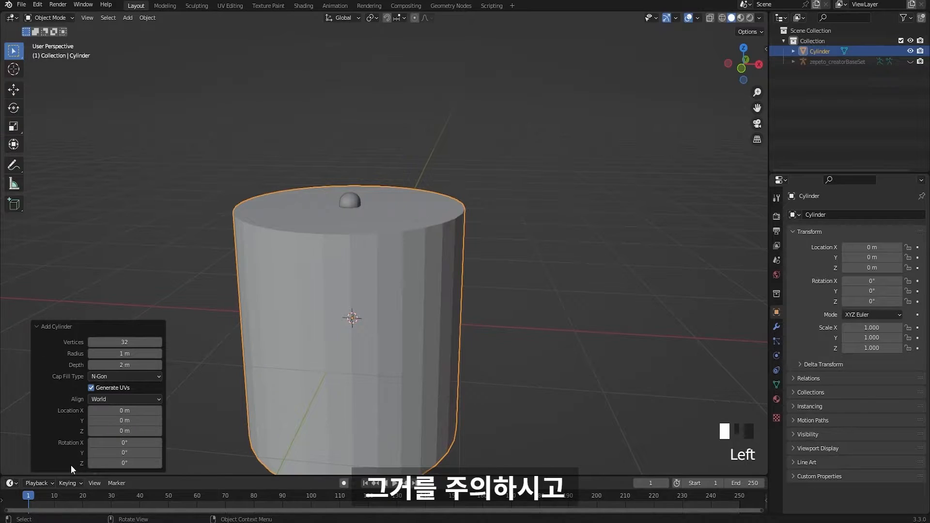
{"action": "left_click", "coordinate": [114, 342]}
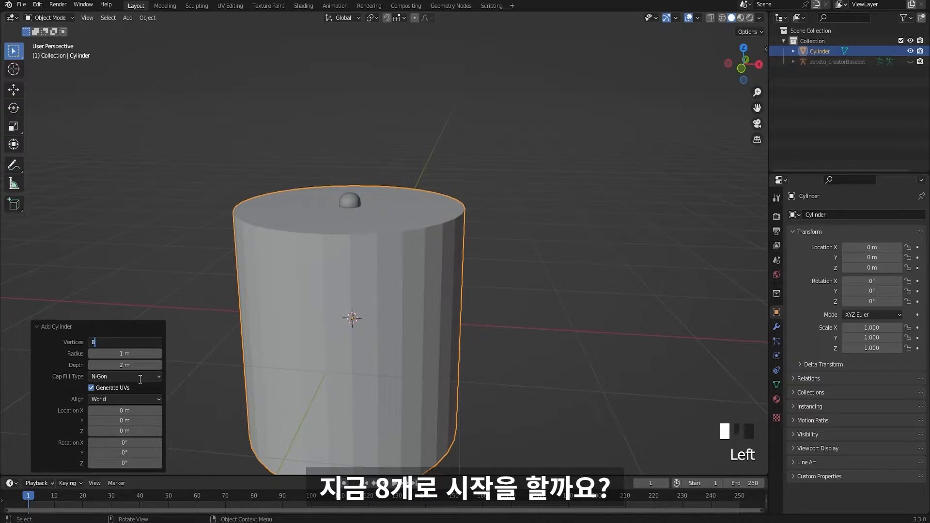
{"action": "type", "text": "8"}
{"action": "key", "text": "Return"}
{"action": "middle_click_drag", "start_coordinate": [432, 147], "coordinate": [432, 211]}
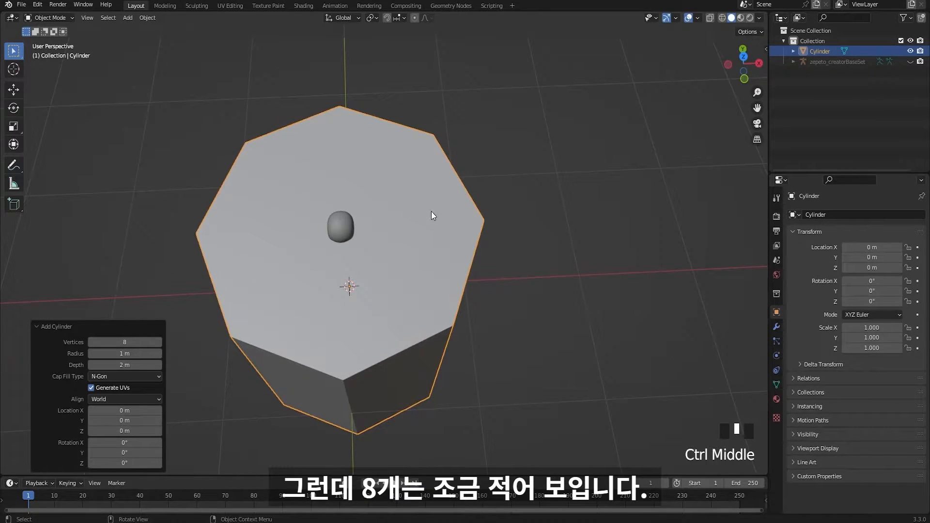
- Set the new cylinder's vertices to 12
{"action": "left_click", "coordinate": [124, 339]}
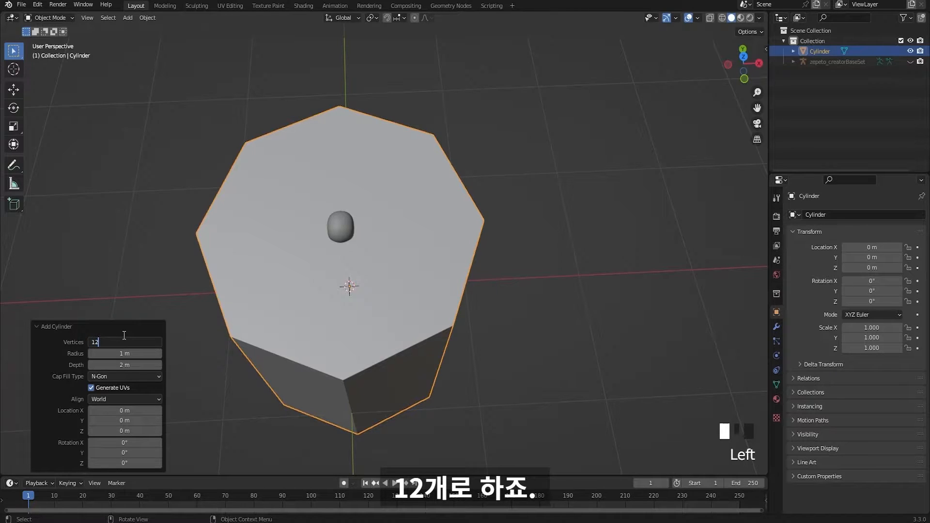
{"action": "type", "text": "12"}
{"action": "key", "text": "Return"}
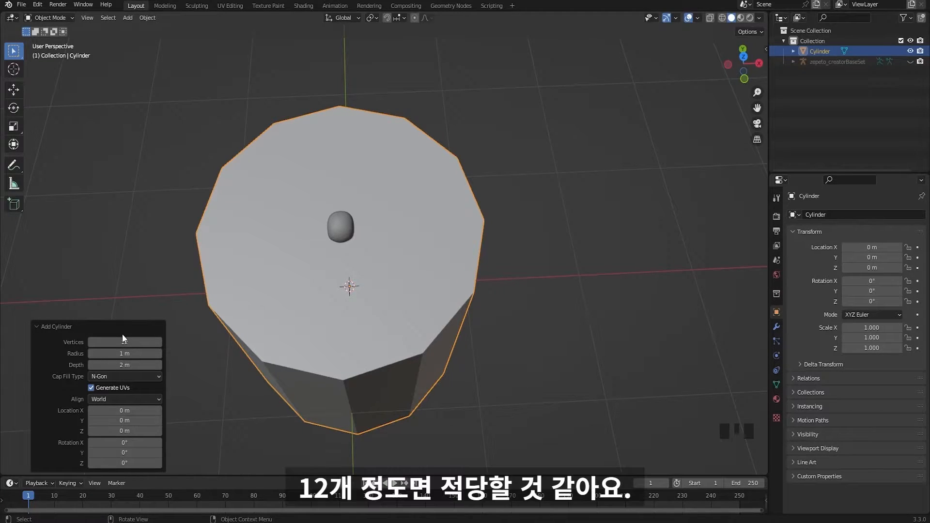
- Scale the cylinder down uniformly to about 0.07 of its original size
{"action": "scroll", "coordinate": [307, 274], "scroll_direction": "down", "scroll_amount": 1}
{"action": "middle_click_drag", "start_coordinate": [316, 165], "coordinate": [316, 170], "text": "shift"}
{"action": "middle_click_drag", "start_coordinate": [400, 269], "coordinate": [404, 246]}
{"action": "scroll", "coordinate": [418, 265], "scroll_direction": "up", "scroll_amount": 2}
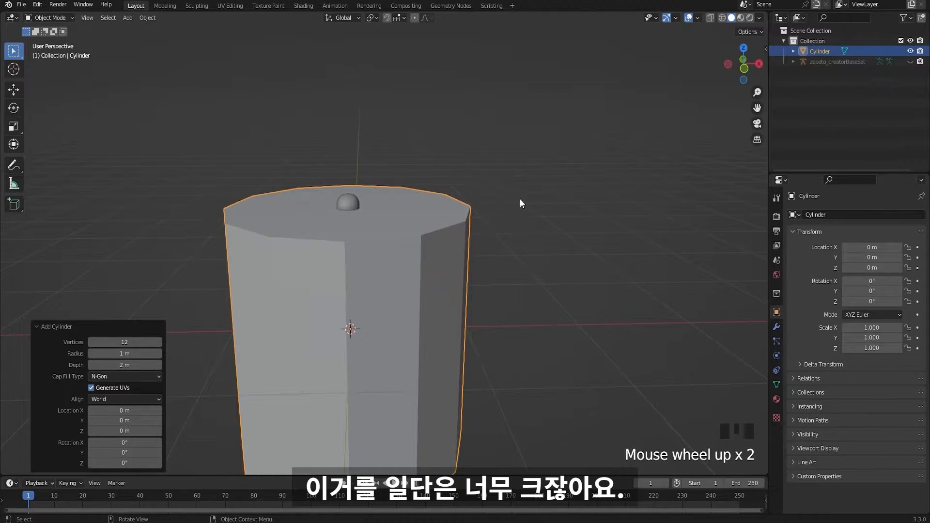
{"action": "middle_click_drag", "start_coordinate": [550, 263], "coordinate": [518, 230], "text": "shift"}
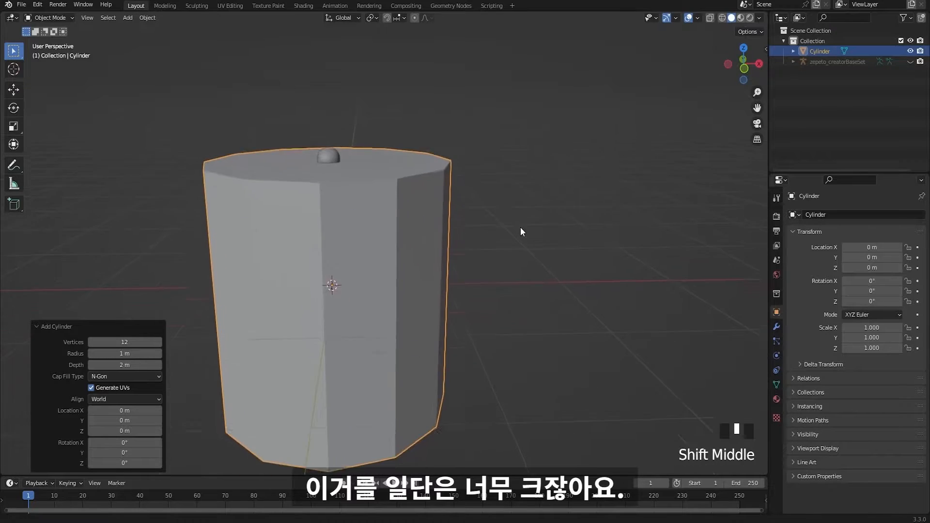
{"action": "key", "text": "s"}
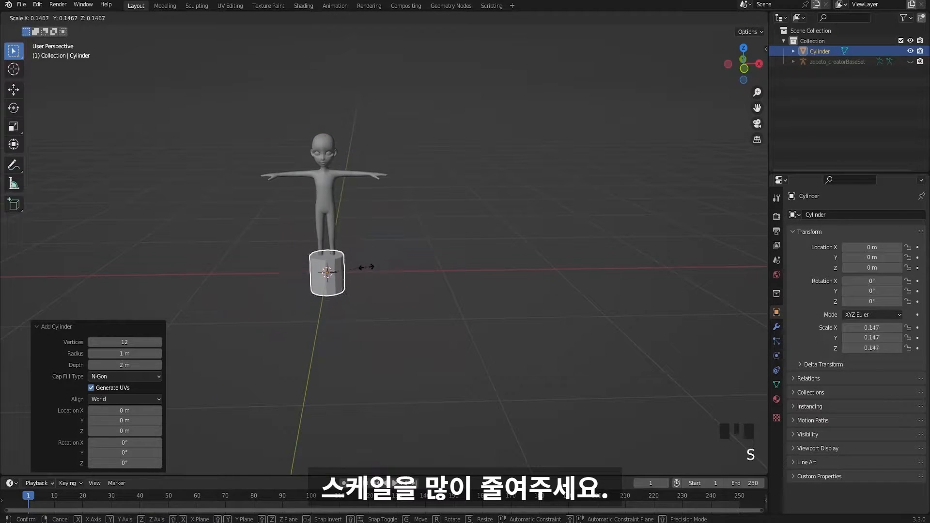
{"action": "left_click", "coordinate": [358, 271]}
- Raise the cylinder about 1.29 m along the Z axis, above the character's head
{"action": "scroll", "coordinate": [383, 259], "scroll_direction": "up", "scroll_amount": 4}
{"action": "middle_click_drag", "start_coordinate": [383, 259], "coordinate": [455, 306], "text": "shift"}
{"action": "scroll", "coordinate": [463, 292], "scroll_direction": "down", "scroll_amount": 4}
{"action": "scroll", "coordinate": [458, 303], "scroll_direction": "down", "scroll_amount": 1}
{"action": "key", "text": "g"}
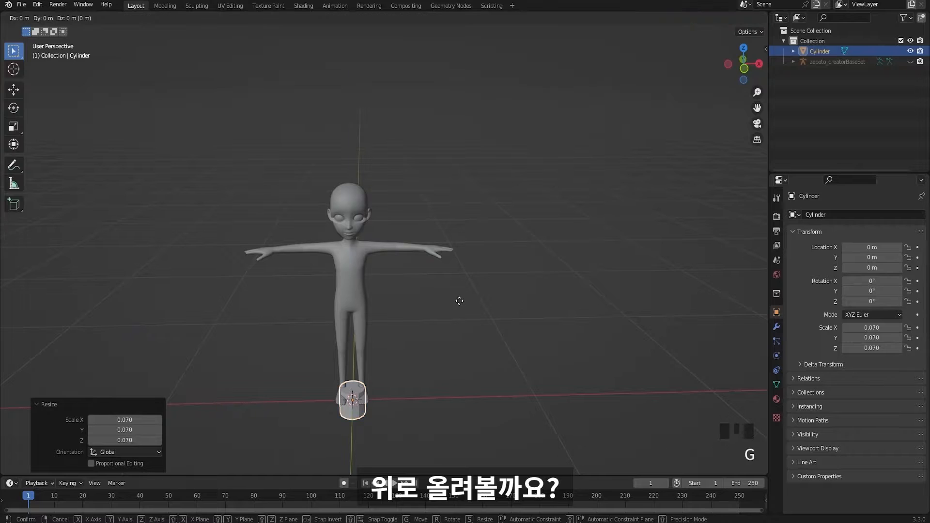
{"action": "key", "text": "z"}
{"action": "left_click", "coordinate": [478, 43]}
{"action": "middle_click_drag", "start_coordinate": [472, 127], "coordinate": [473, 257], "text": "shift"}
{"action": "scroll", "coordinate": [465, 232], "scroll_direction": "up", "scroll_amount": 4}
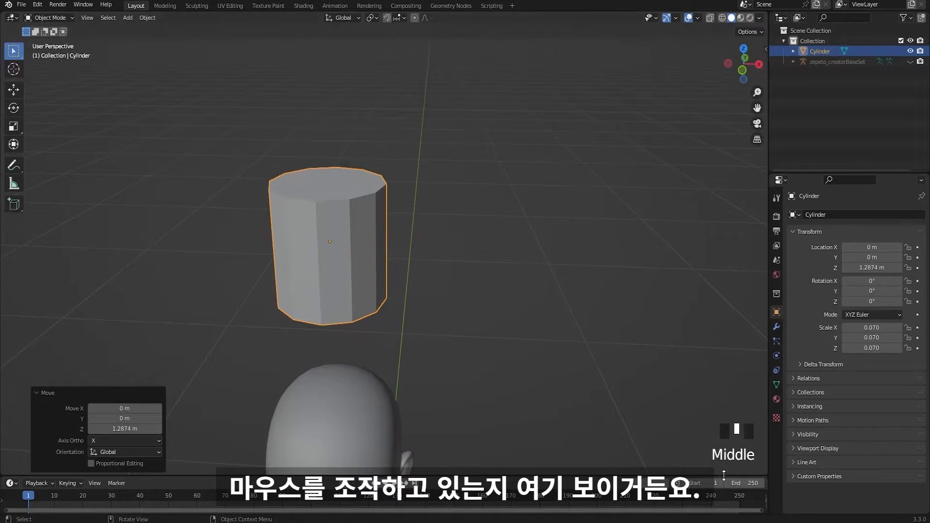
{"action": "middle_click_drag", "start_coordinate": [430, 209], "coordinate": [437, 212]}
{"action": "scroll", "coordinate": [436, 213], "scroll_direction": "down", "scroll_amount": 4}
{"action": "middle_click_drag", "start_coordinate": [443, 273], "coordinate": [432, 268], "text": "shift"}
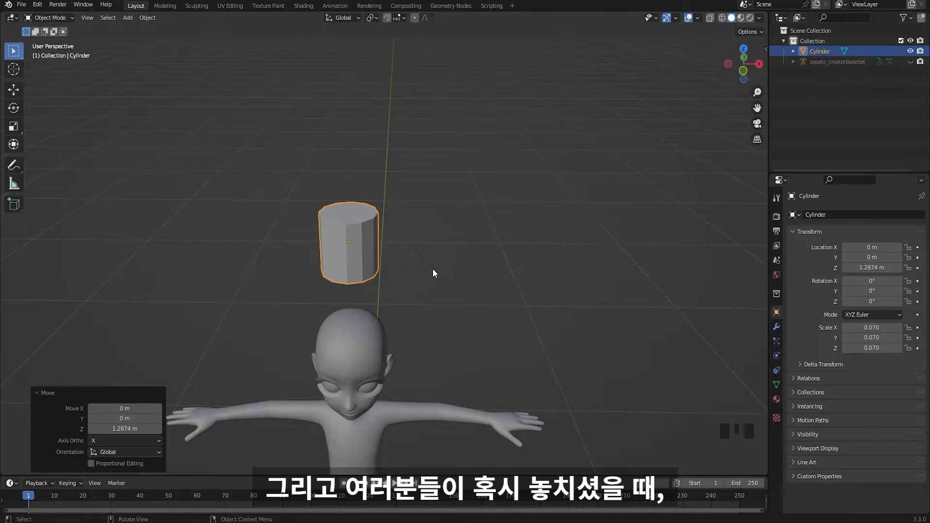
{"action": "middle_click_drag", "start_coordinate": [513, 262], "coordinate": [456, 254], "text": "shift"}
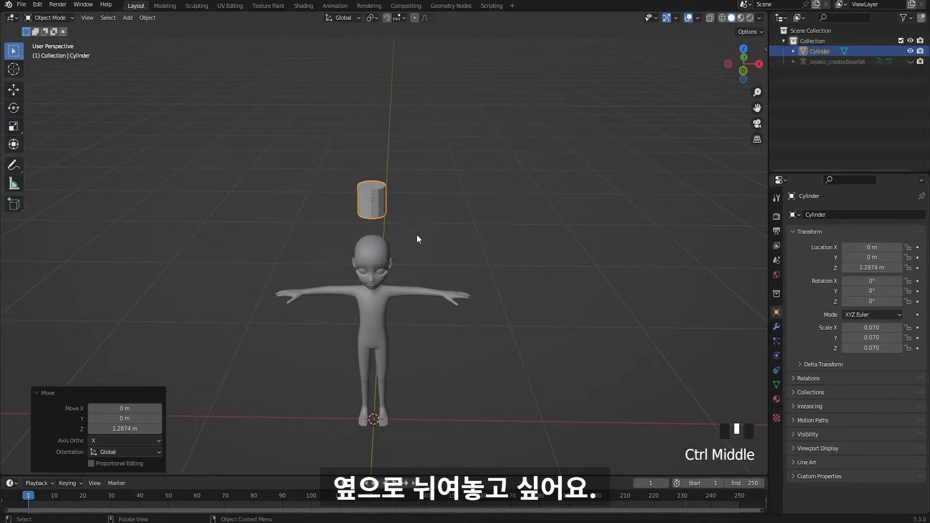
{"action": "scroll", "coordinate": [449, 248], "scroll_direction": "up", "scroll_amount": 1}
{"action": "scroll", "coordinate": [450, 248], "scroll_direction": "down", "scroll_amount": 2}
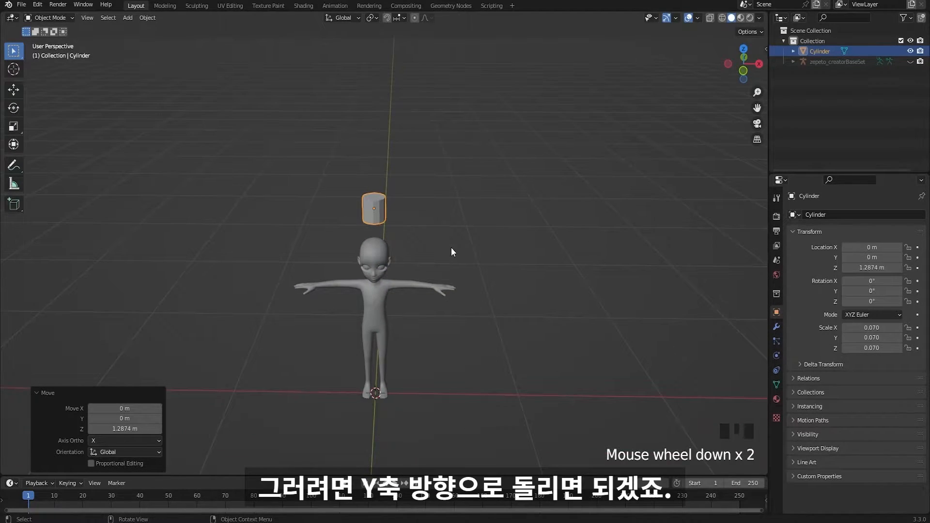
{"action": "key", "text": "r"}
{"action": "key", "text": "y"}
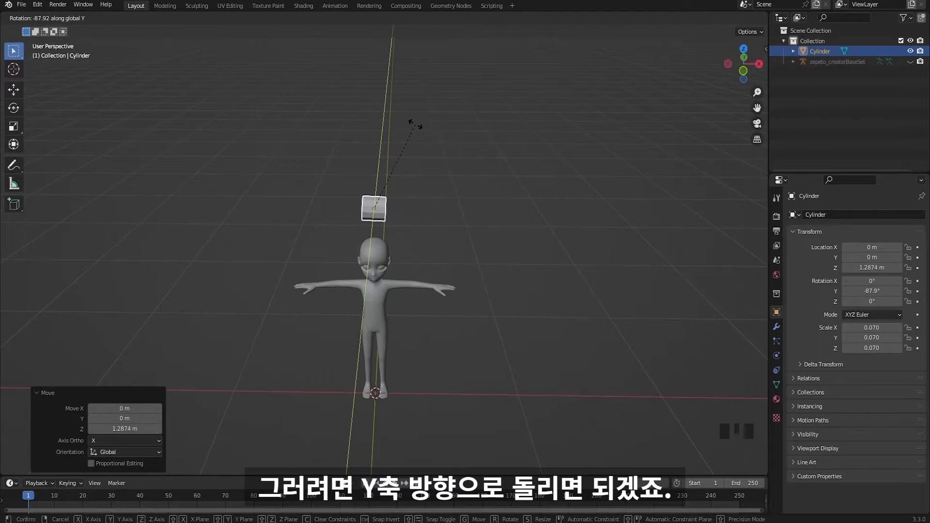
{"action": "right_click", "coordinate": [415, 125]}
- Rotate the cylinder 90° around the global Y axis so it lies on its side
{"action": "scroll", "coordinate": [441, 194], "scroll_direction": "up", "scroll_amount": 4}
{"action": "middle_click_drag", "start_coordinate": [448, 211], "coordinate": [449, 232], "text": "shift"}
{"action": "key", "text": "r"}
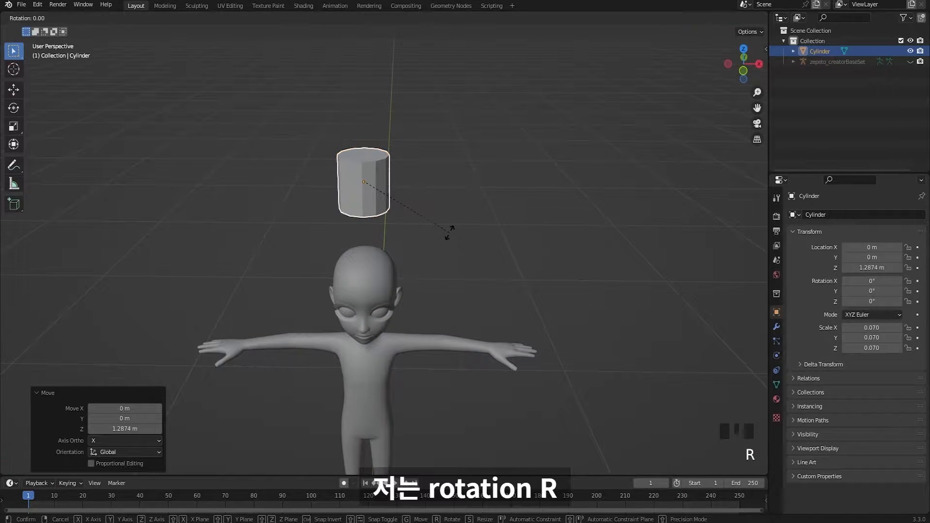
{"action": "key", "text": "y"}
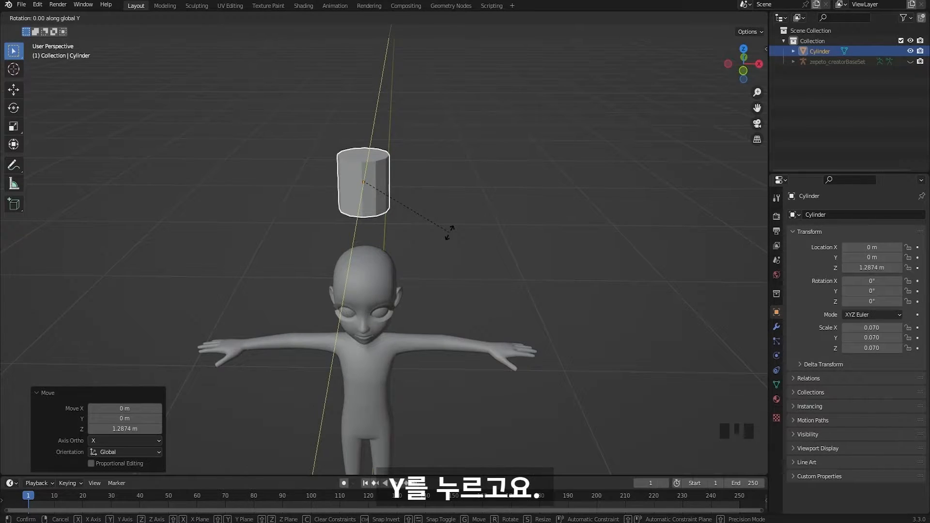
{"action": "type", "text": "90"}
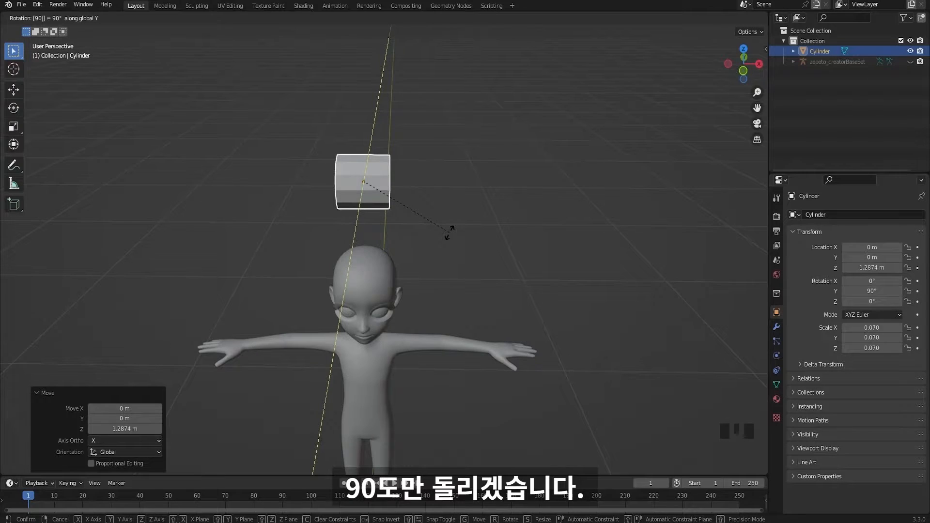
{"action": "key", "text": "Return"}
- In front view, move the cylinder beside the character's left ear, about 0.198 m along X and -0.323 m along Z
{"action": "middle_click_drag", "start_coordinate": [449, 231], "coordinate": [425, 172]}
{"action": "key", "text": "KP_1"}
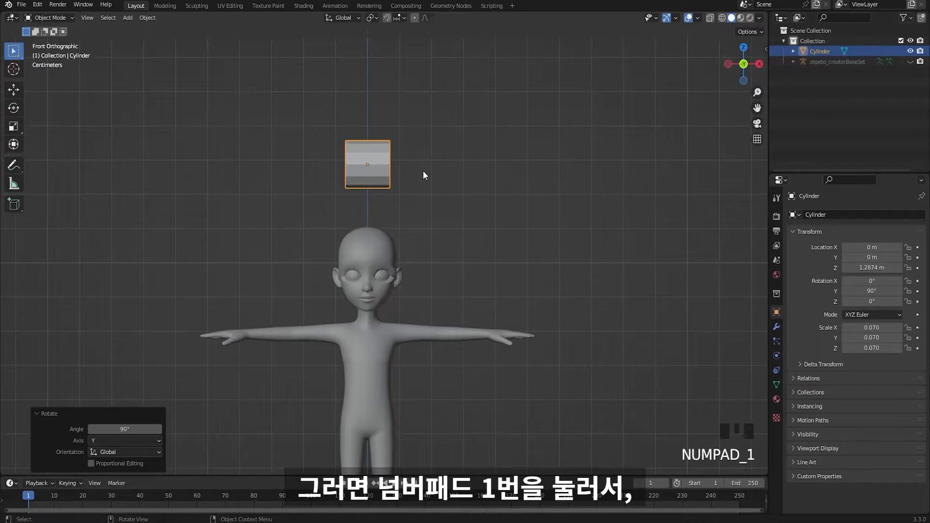
{"action": "mouse_move", "coordinate": [424, 179]}
{"action": "middle_mouse_down", "text": "shift"}
{"action": "mouse_move", "coordinate": [431, 192]}
{"action": "mouse_move", "coordinate": [425, 227]}
{"action": "mouse_move", "coordinate": [444, 224]}
{"action": "mouse_move", "coordinate": [432, 193]}
{"action": "middle_mouse_up", "text": "shift"}
{"action": "scroll", "coordinate": [433, 192], "scroll_direction": "up", "scroll_amount": 2}
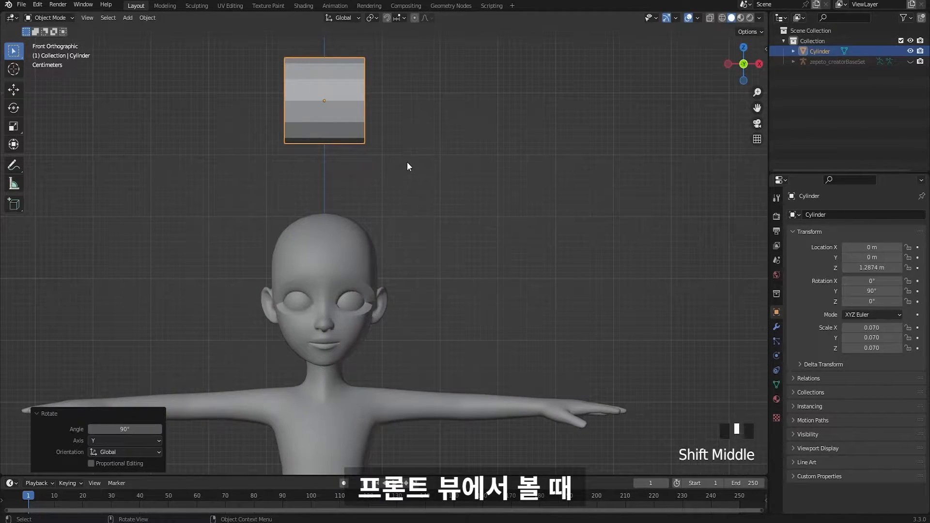
{"action": "key", "text": "g"}
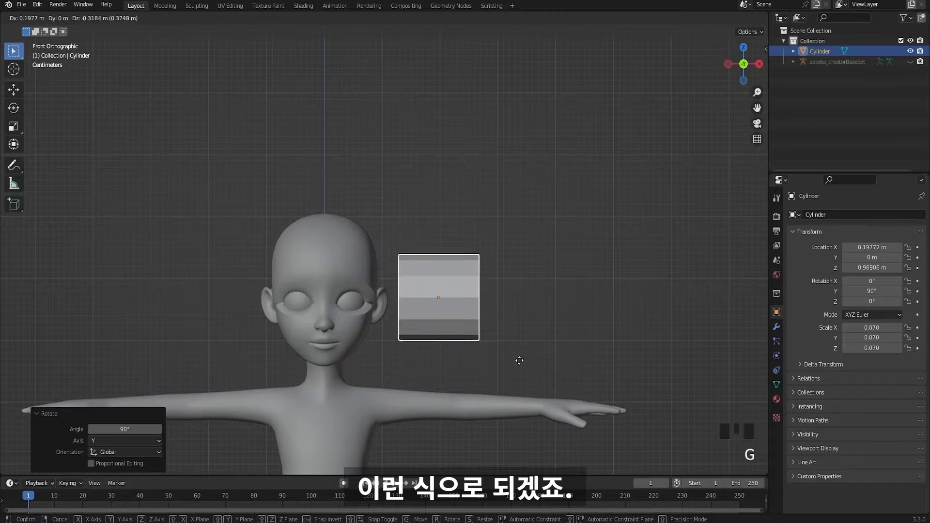
{"action": "left_click", "coordinate": [518, 363]}
- Scale the cylinder uniformly by about 0.587 and move it about 0.045 m closer to the left ear
{"action": "scroll", "coordinate": [514, 364], "scroll_direction": "up", "scroll_amount": 2}
{"action": "middle_click_drag", "start_coordinate": [512, 363], "coordinate": [425, 277], "text": "shift"}
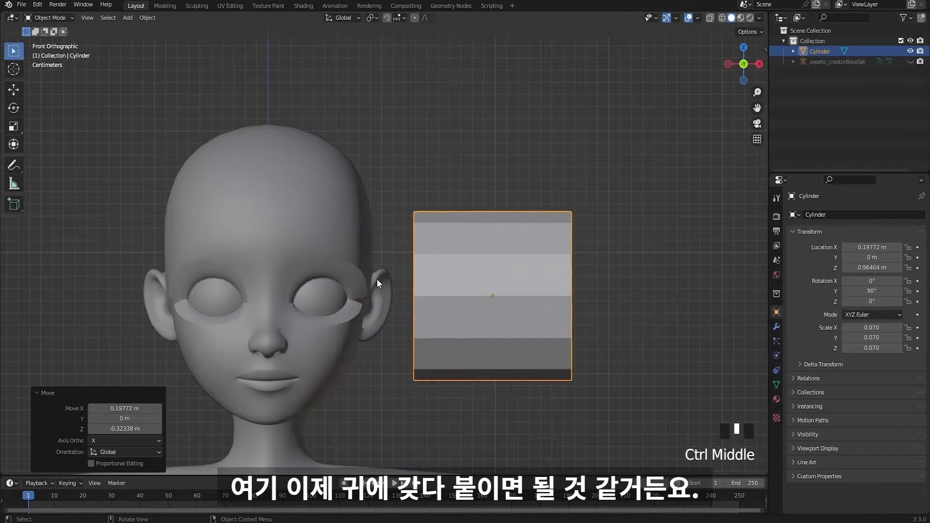
{"action": "key", "text": "s"}
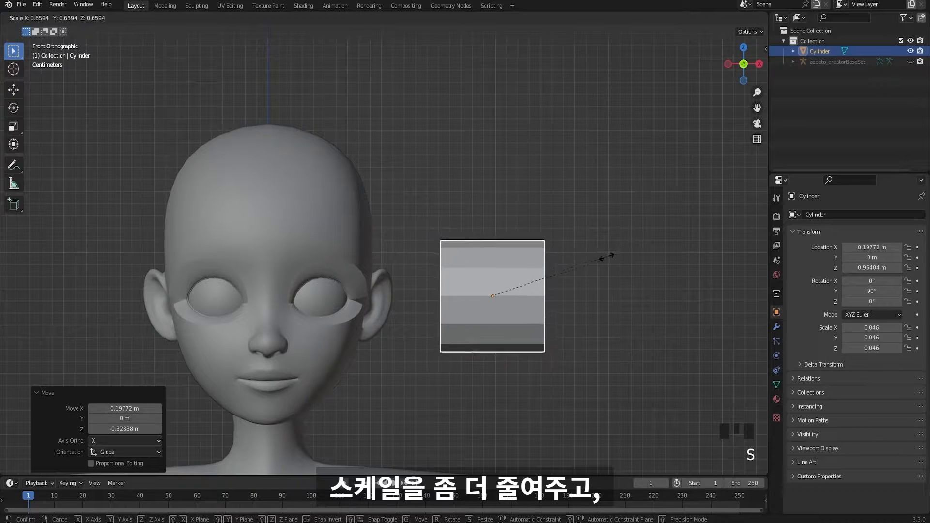
{"action": "left_click", "coordinate": [595, 263]}
{"action": "key", "text": "g"}
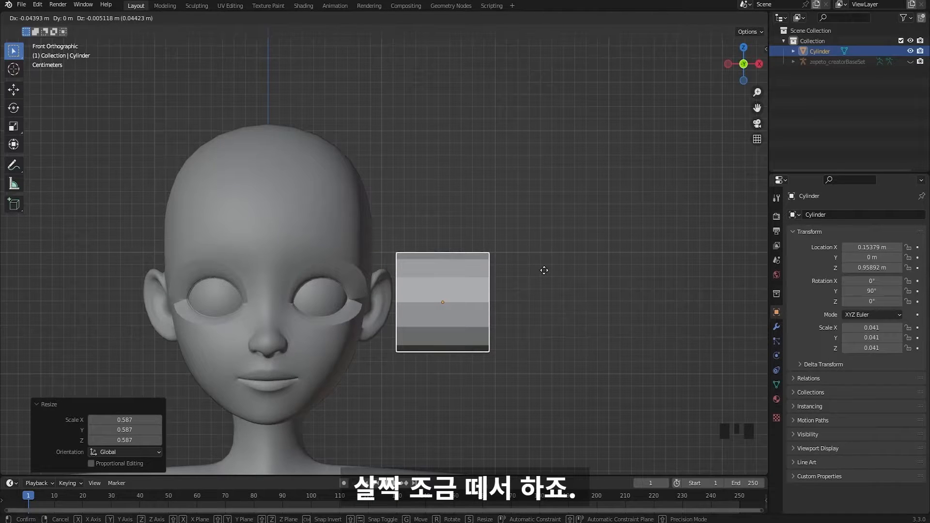
{"action": "left_click", "coordinate": [543, 269]}
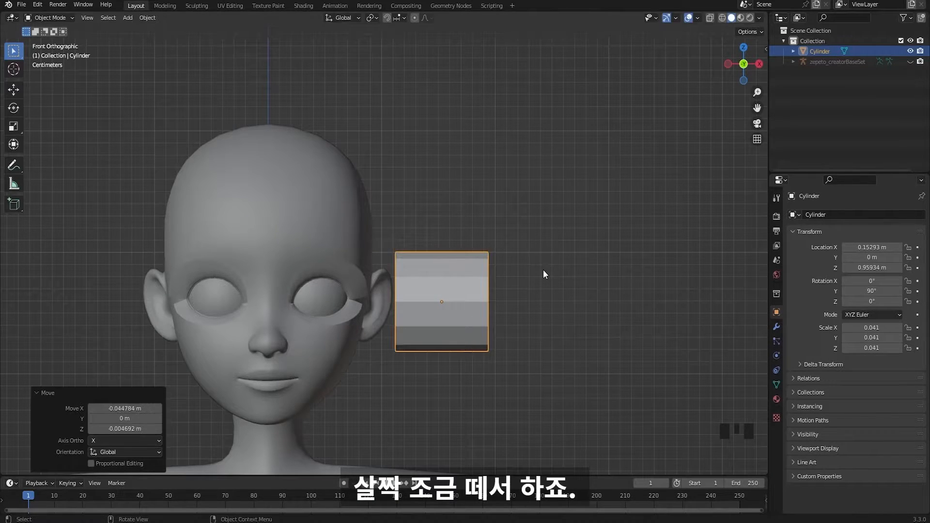
- Flatten the cylinder along the X axis into a thick disc
{"action": "scroll", "coordinate": [442, 290], "scroll_direction": "up", "scroll_amount": 2}
{"action": "middle_click_drag", "start_coordinate": [442, 290], "coordinate": [399, 251], "text": "shift"}
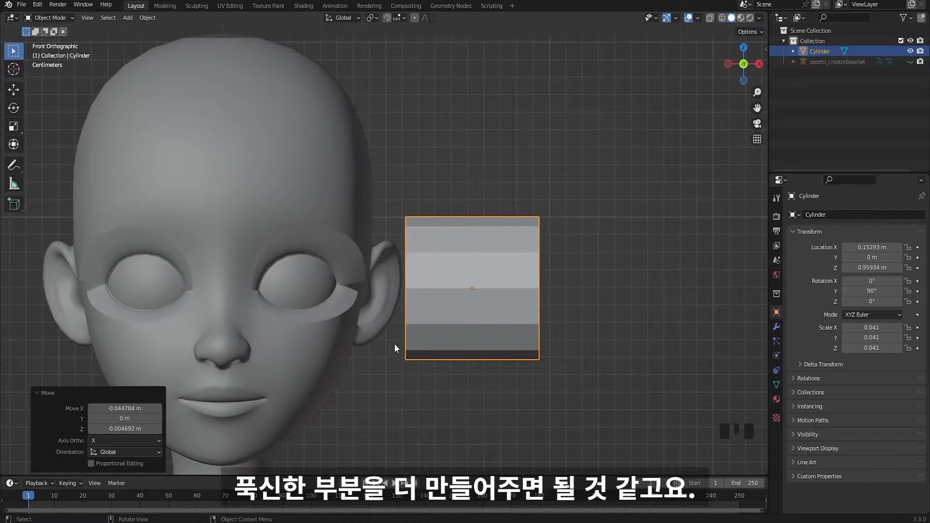
{"action": "scroll", "coordinate": [488, 302], "scroll_direction": "down", "scroll_amount": 2}
{"action": "middle_click_drag", "start_coordinate": [488, 303], "coordinate": [480, 328], "text": "shift"}
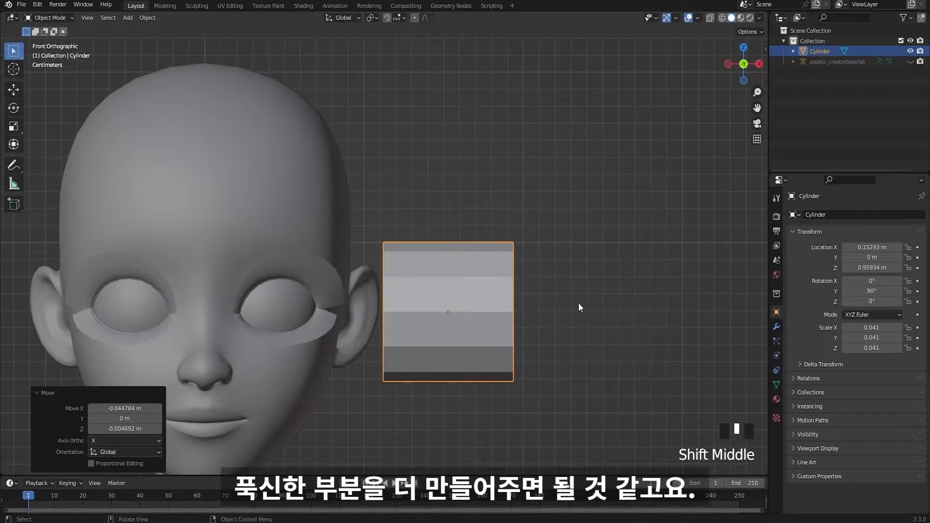
{"action": "scroll", "coordinate": [594, 304], "scroll_direction": "down", "scroll_amount": 2}
{"action": "key", "text": "s"}
{"action": "key", "text": "x"}
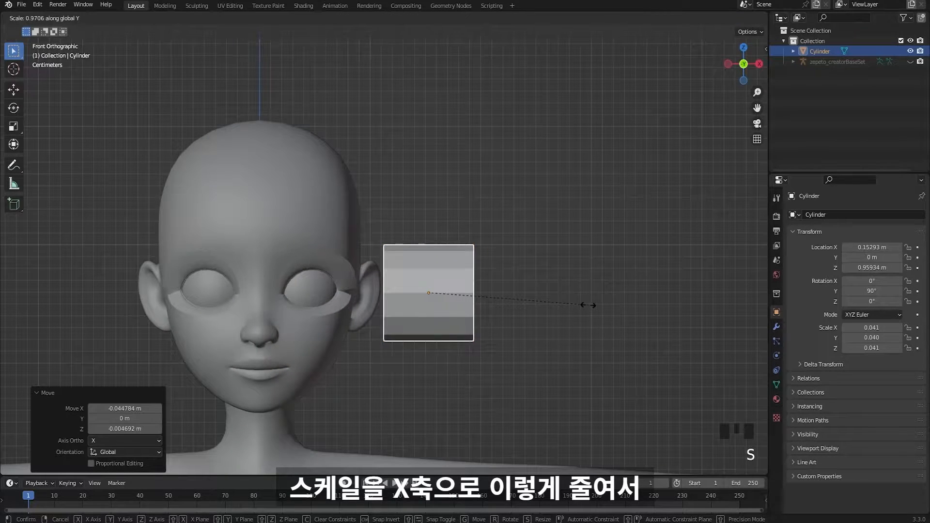
{"action": "left_click", "coordinate": [488, 305]}
- Scale the disc uniformly by about 0.773 to match the ear's height and move it to about X 0.122 m, Z 0.958 m
{"action": "scroll", "coordinate": [492, 318], "scroll_direction": "up", "scroll_amount": 3}
{"action": "middle_click_drag", "start_coordinate": [493, 318], "coordinate": [513, 251], "text": "ctrl"}
{"action": "key", "text": "s"}
{"action": "left_click", "coordinate": [574, 244]}
{"action": "key", "text": "g"}
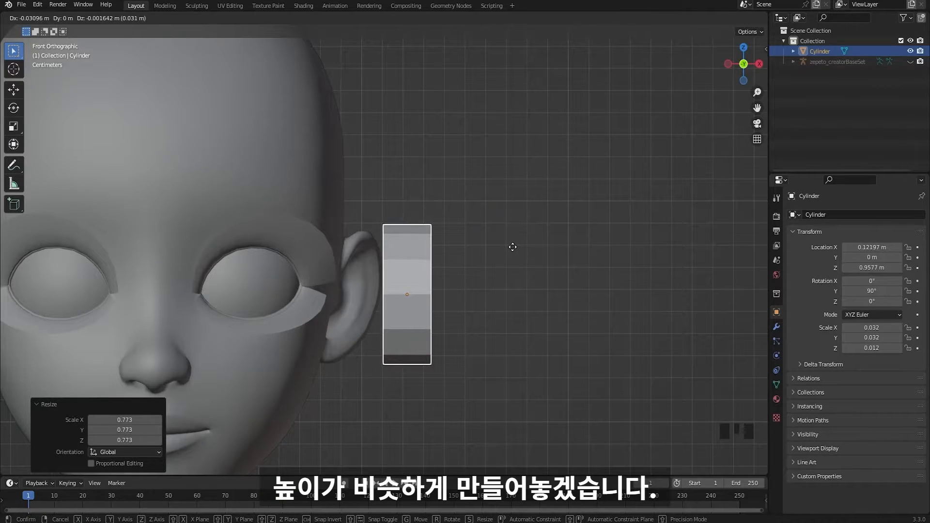
{"action": "left_click", "coordinate": [513, 247]}
{"action": "scroll", "coordinate": [504, 291], "scroll_direction": "down", "scroll_amount": 4}
{"action": "left_click", "coordinate": [500, 301]}
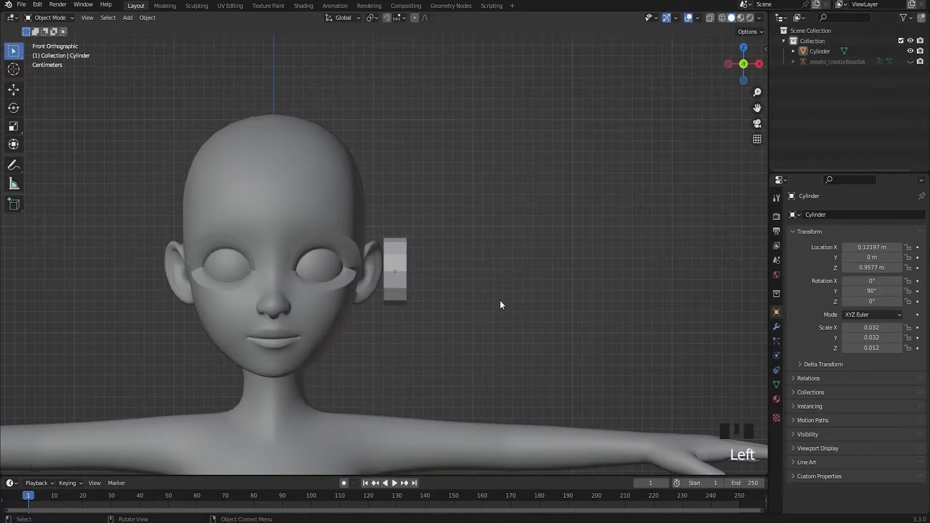
- Thin the disc along X by a factor of about 0.636 and move it along X to about 0.113 m, against the ear
{"action": "scroll", "coordinate": [493, 234], "scroll_direction": "down", "scroll_amount": 3}
{"action": "middle_click_drag", "start_coordinate": [492, 234], "coordinate": [465, 291]}
{"action": "left_click", "coordinate": [446, 332]}
{"action": "key", "text": "KP_1"}
{"action": "key", "text": "s"}
{"action": "key", "text": "x"}
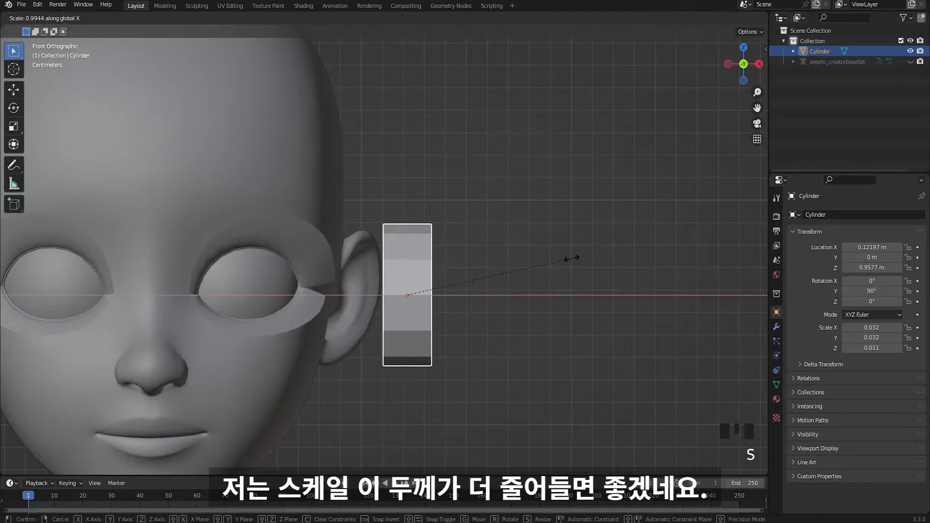
{"action": "left_click", "coordinate": [513, 279]}
{"action": "key", "text": "g"}
{"action": "key", "text": "x"}
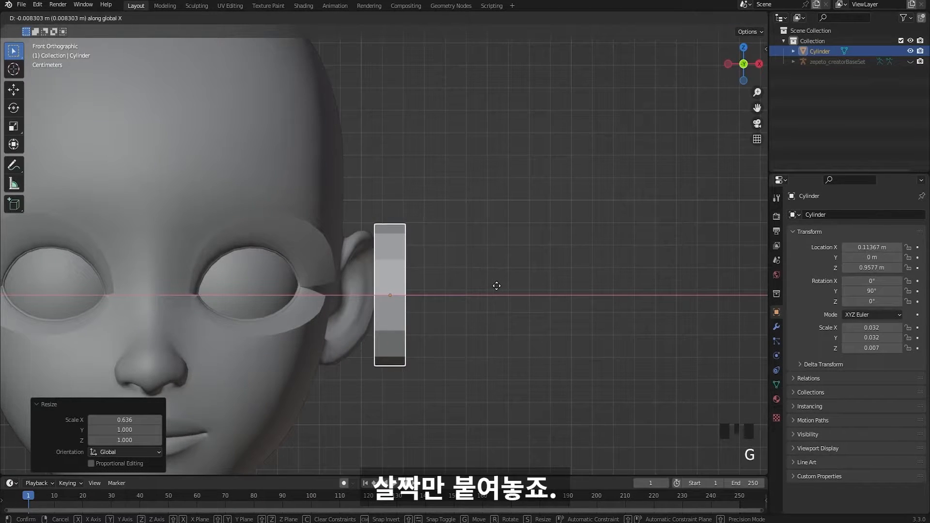
{"action": "left_click", "coordinate": [502, 318]}
{"action": "scroll", "coordinate": [494, 321], "scroll_direction": "down", "scroll_amount": 6}
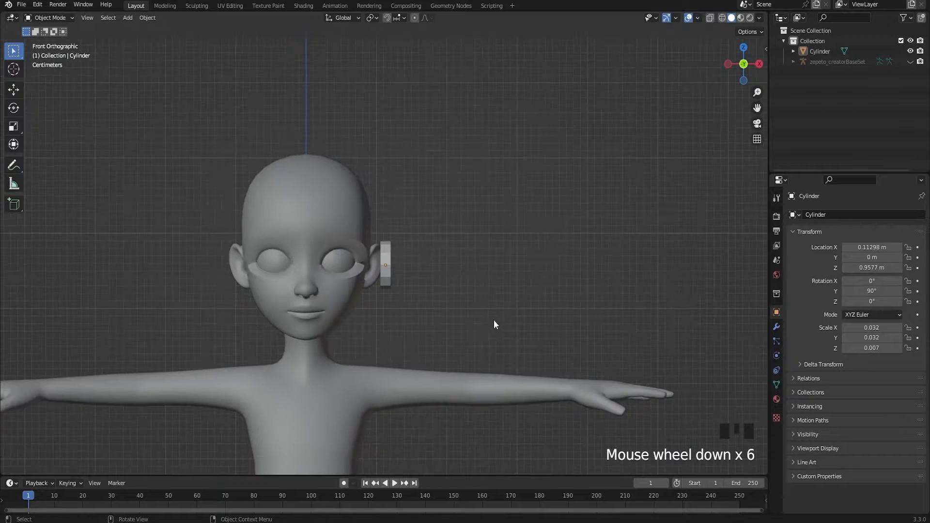
{"action": "middle_click_drag", "start_coordinate": [481, 291], "coordinate": [463, 287], "text": "shift"}
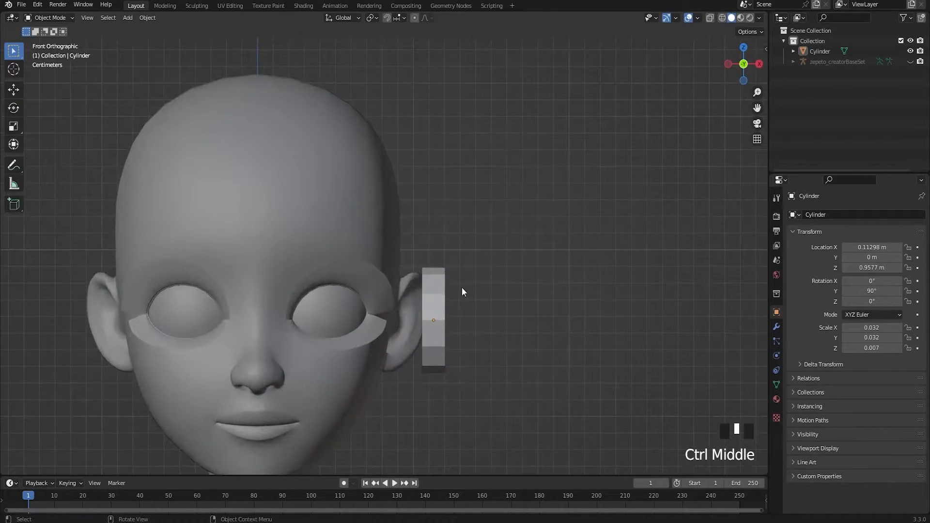
{"action": "left_click", "coordinate": [448, 304]}
{"action": "key", "text": "r"}
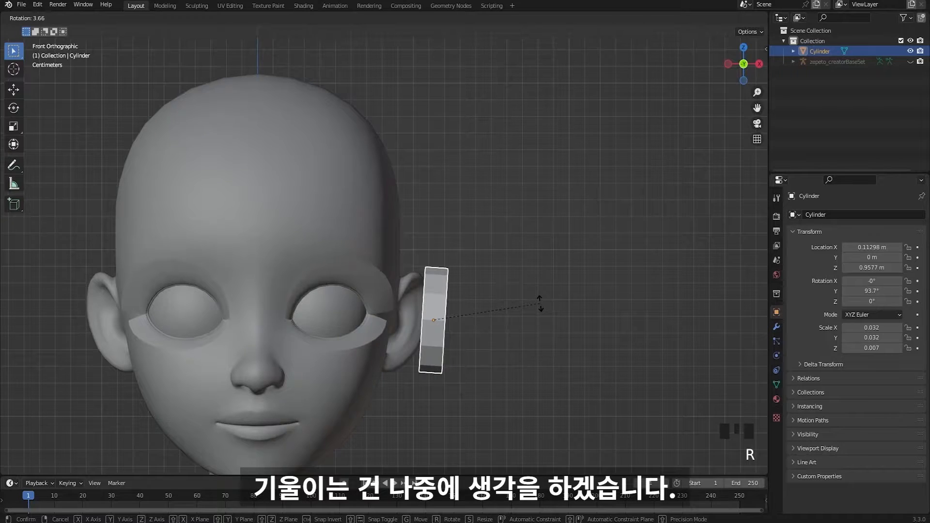
{"action": "right_click", "coordinate": [540, 304]}
{"action": "left_click", "coordinate": [501, 291]}
- Examine the disc's thickness and position against the left ear from several angles
{"action": "scroll", "coordinate": [501, 292], "scroll_direction": "down", "scroll_amount": 2}
{"action": "middle_click_drag", "start_coordinate": [501, 292], "coordinate": [541, 281], "text": "shift"}
{"action": "scroll", "coordinate": [463, 317], "scroll_direction": "down", "scroll_amount": 2}
{"action": "mouse_move", "coordinate": [509, 287]}
{"action": "middle_mouse_down", "text": "shift"}
{"action": "mouse_move", "coordinate": [501, 282]}
{"action": "mouse_move", "coordinate": [509, 285]}
{"action": "middle_mouse_up", "text": "shift"}
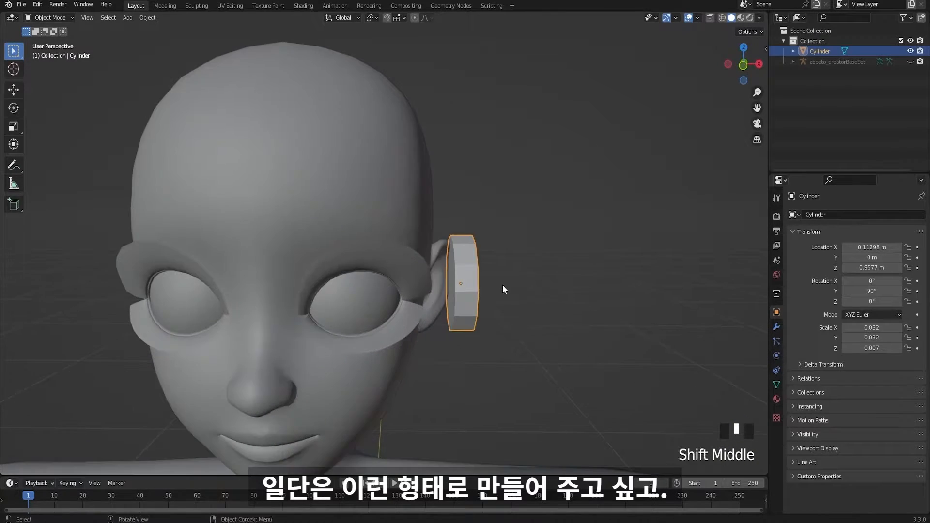
{"action": "middle_click_drag", "start_coordinate": [509, 286], "coordinate": [453, 358]}
{"action": "middle_click_drag", "start_coordinate": [424, 310], "coordinate": [438, 323]}
{"action": "scroll", "coordinate": [455, 340], "scroll_direction": "up", "scroll_amount": 3}
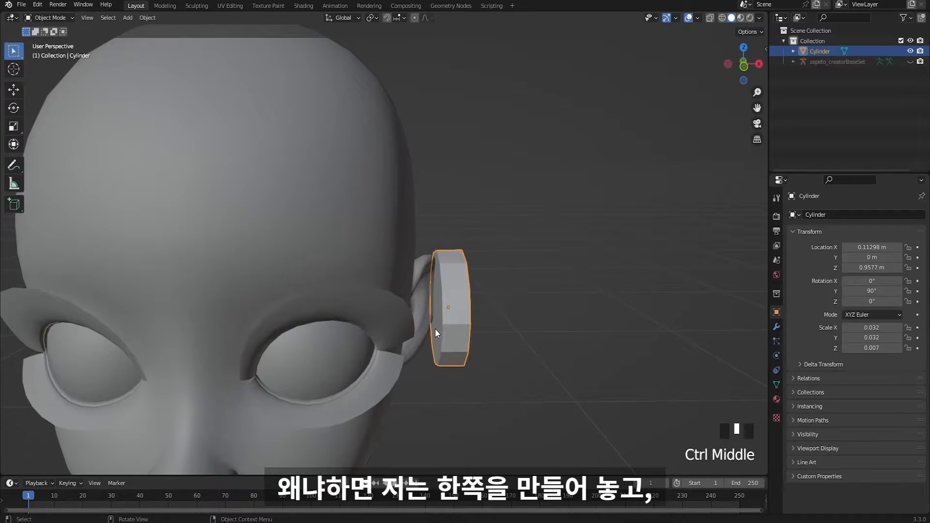
{"action": "scroll", "coordinate": [436, 344], "scroll_direction": "down", "scroll_amount": 4}
{"action": "middle_click_drag", "start_coordinate": [530, 297], "coordinate": [502, 294]}
{"action": "scroll", "coordinate": [549, 283], "scroll_direction": "down", "scroll_amount": 3}
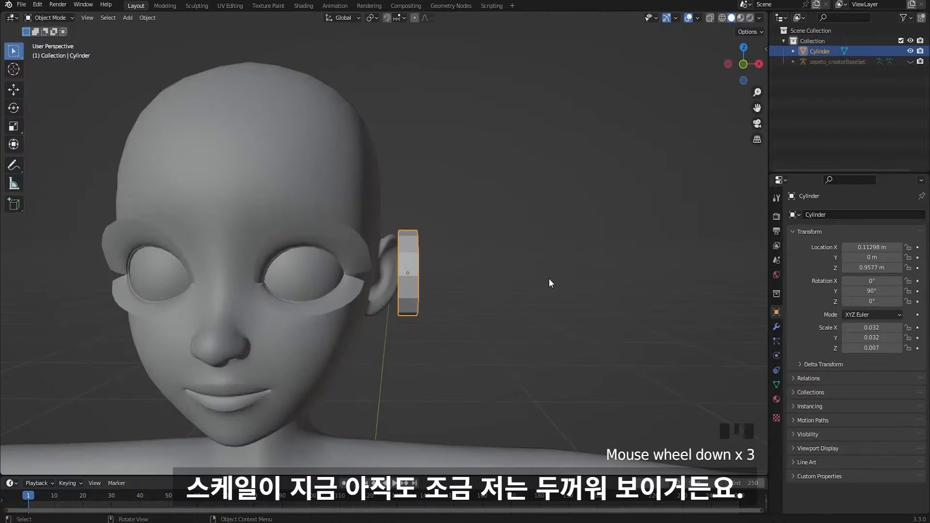
- In front view, thin the disc along X by about 0.743 and move it about 0.005 m along X toward the ear
{"action": "key", "text": "KP_1"}
{"action": "scroll", "coordinate": [537, 285], "scroll_direction": "up", "scroll_amount": 5}
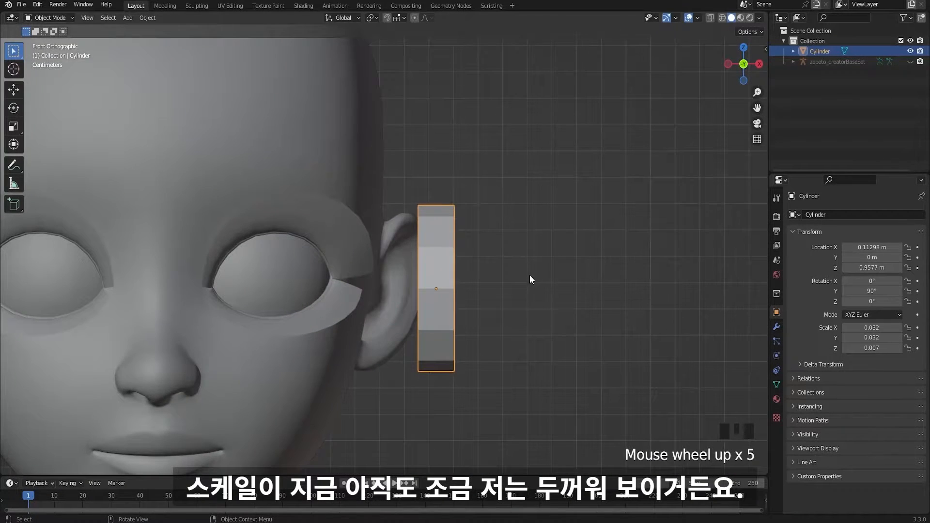
{"action": "key", "text": "s"}
{"action": "key", "text": "x"}
{"action": "left_click", "coordinate": [549, 249]}
{"action": "key", "text": "g"}
{"action": "key", "text": "x"}
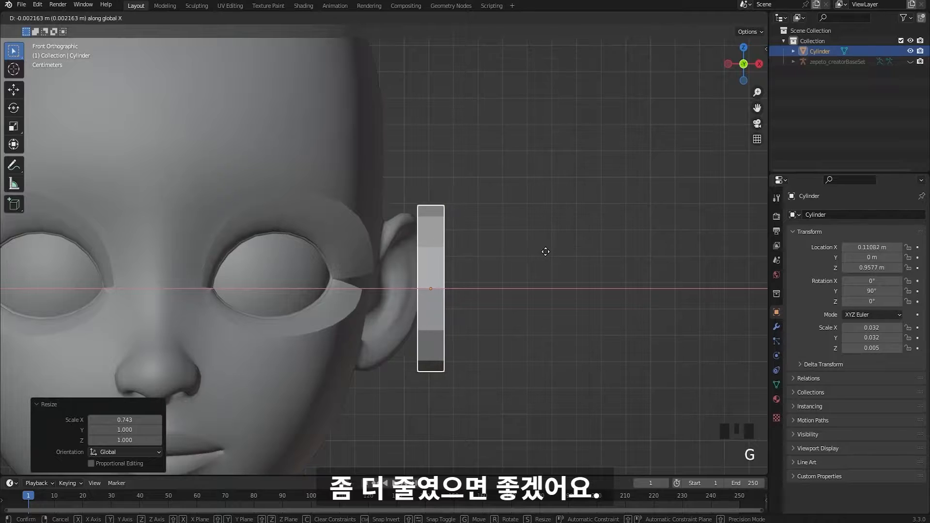
{"action": "left_click", "coordinate": [538, 252]}
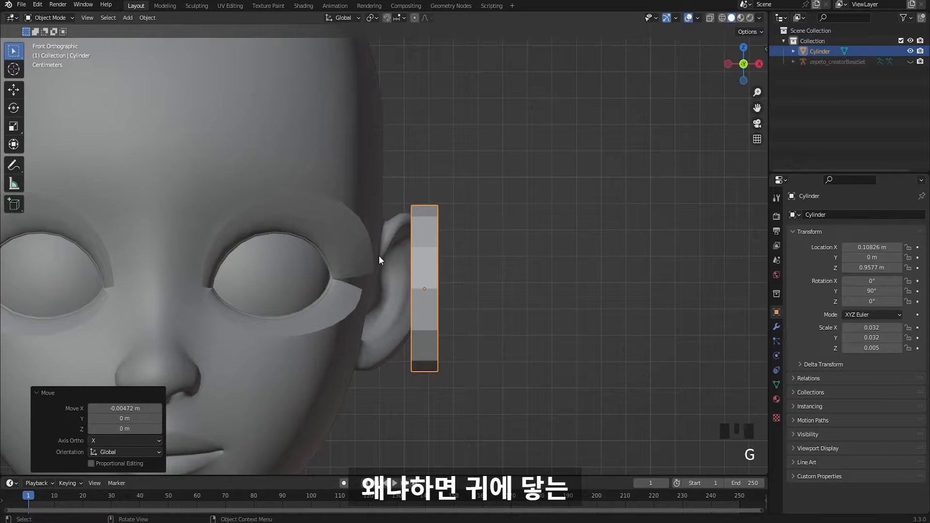
- Move the disc about 0.0008 m along X away from the ear
{"action": "middle_click_drag", "start_coordinate": [451, 249], "coordinate": [467, 262], "text": "shift"}
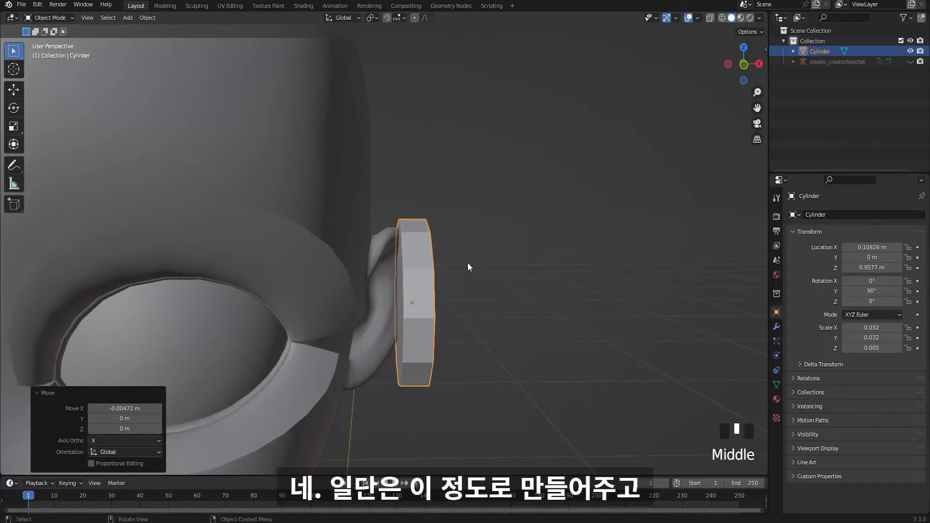
{"action": "key", "text": "g"}
{"action": "key", "text": "x"}
{"action": "left_click", "coordinate": [486, 268]}
{"action": "scroll", "coordinate": [480, 274], "scroll_direction": "down", "scroll_amount": 2}
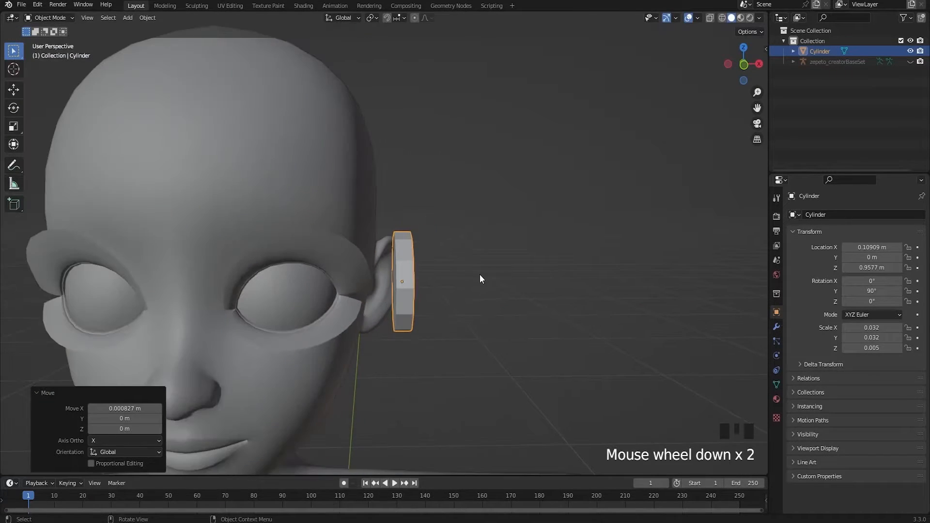
{"action": "scroll", "coordinate": [470, 281], "scroll_direction": "up", "scroll_amount": 2}
{"action": "mouse_move", "coordinate": [466, 281]}
{"action": "middle_mouse_down"}
{"action": "mouse_move", "coordinate": [403, 284]}
{"action": "mouse_move", "coordinate": [466, 285]}
{"action": "mouse_move", "coordinate": [466, 275]}
{"action": "mouse_move", "coordinate": [449, 275]}
{"action": "middle_mouse_up"}
{"action": "scroll", "coordinate": [449, 275], "scroll_direction": "down", "scroll_amount": 3}
- Duplicate the disc's inner face, the one facing the ear, leaving the copy in its original position
{"action": "key", "text": "Tab"}
{"action": "scroll", "coordinate": [448, 277], "scroll_direction": "up", "scroll_amount": 5}
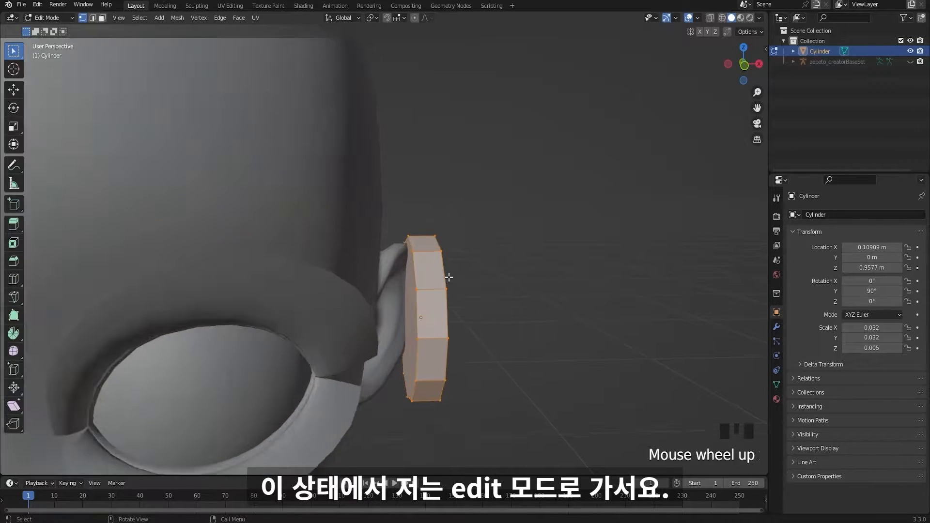
{"action": "left_click", "coordinate": [509, 258]}
{"action": "middle_click_drag", "start_coordinate": [508, 258], "coordinate": [477, 241], "text": "shift"}
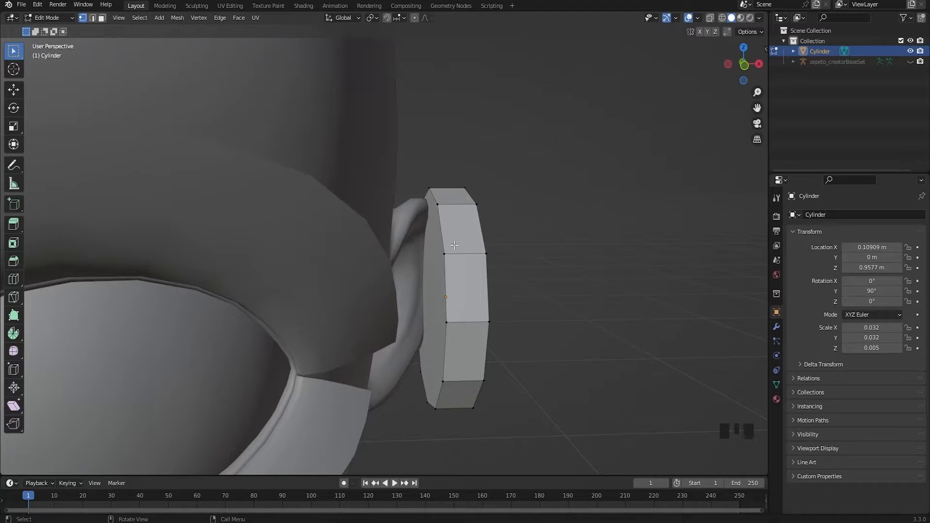
{"action": "key", "text": "3"}
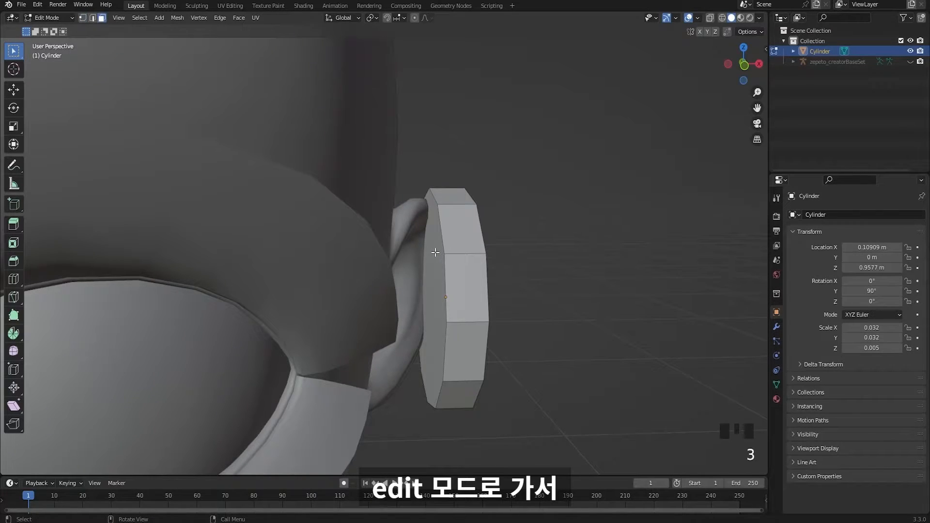
{"action": "left_click", "coordinate": [446, 301]}
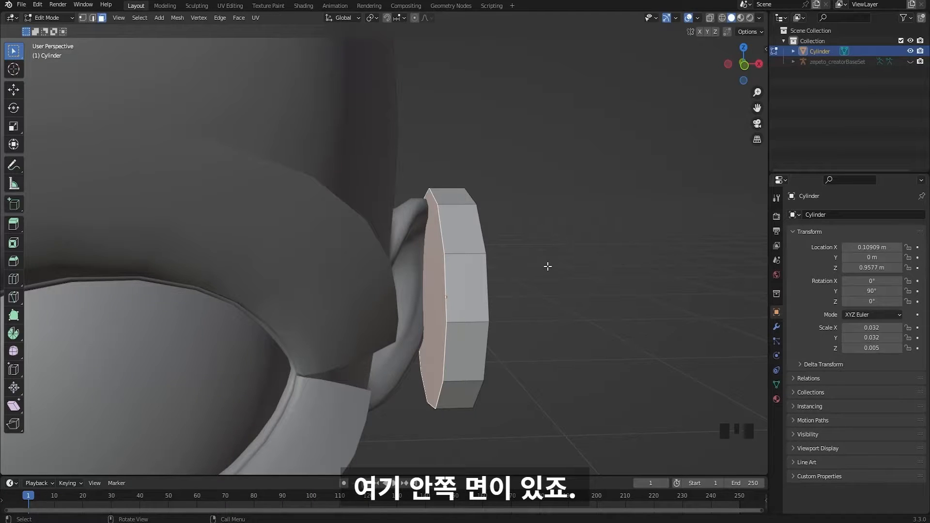
{"action": "middle_click_drag", "start_coordinate": [548, 266], "coordinate": [535, 313], "text": "shift"}
{"action": "key", "text": "shift+d"}
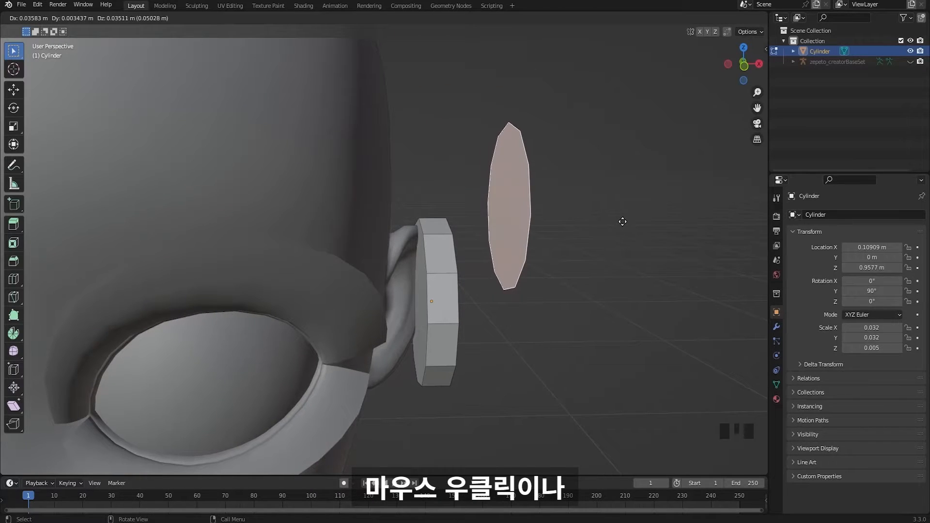
{"action": "key", "text": "Escape"}
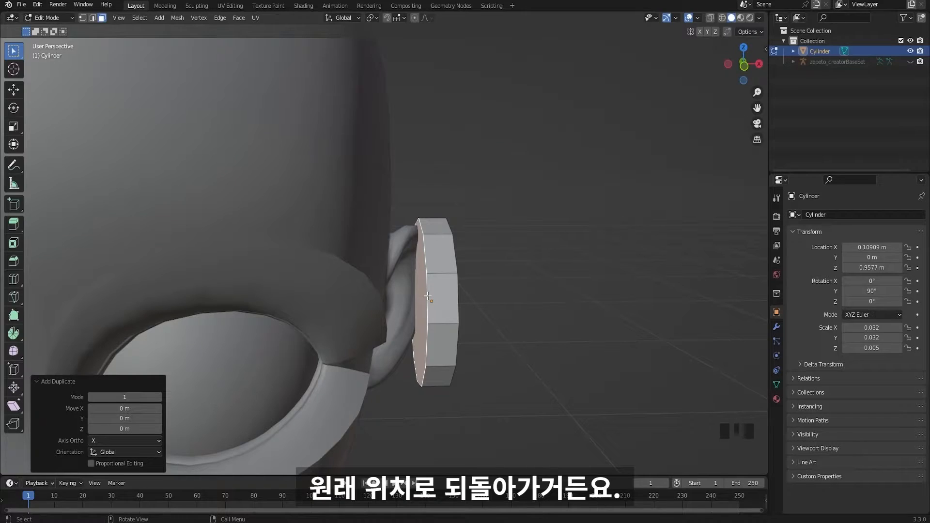
{"action": "scroll", "coordinate": [427, 295], "scroll_direction": "up", "scroll_amount": 1}
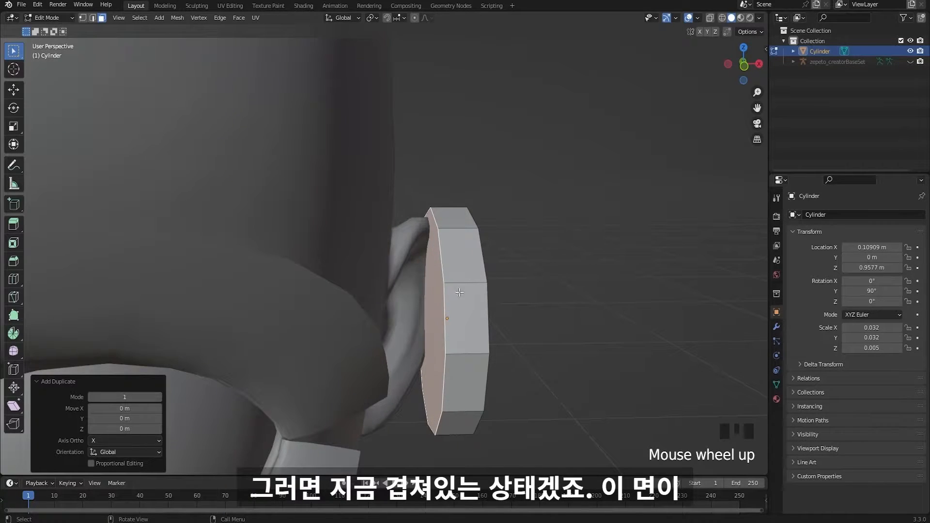
- Separate the duplicated inner face from the disc into its own object and return to Object Mode
{"action": "key", "text": "g"}
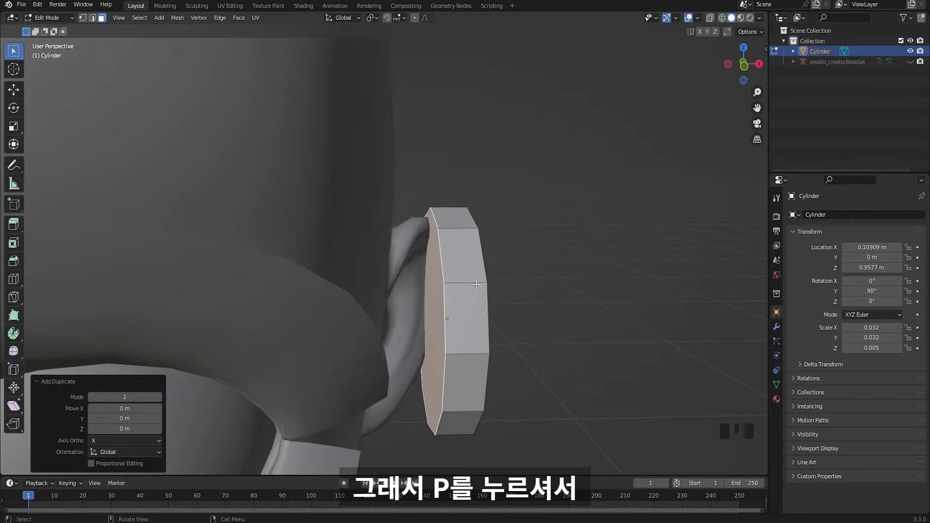
{"action": "key", "text": "p"}
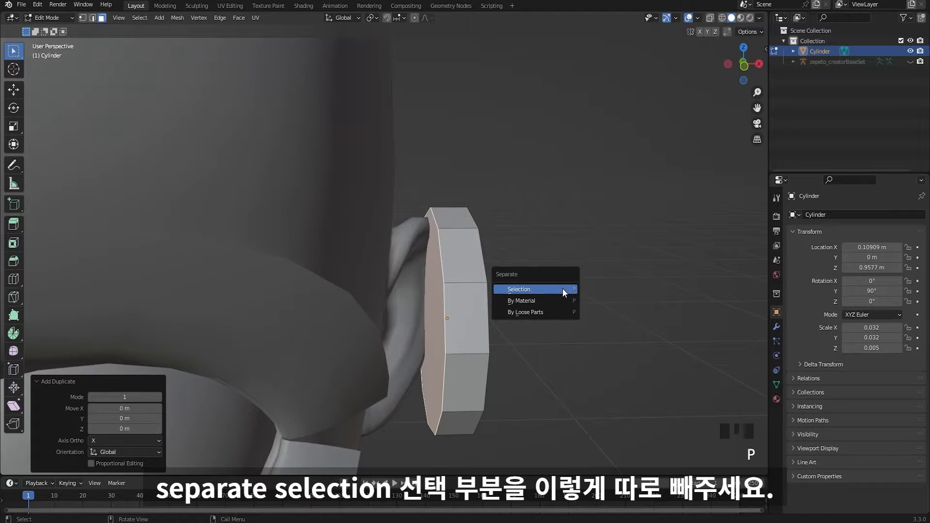
{"action": "left_click", "coordinate": [562, 287]}
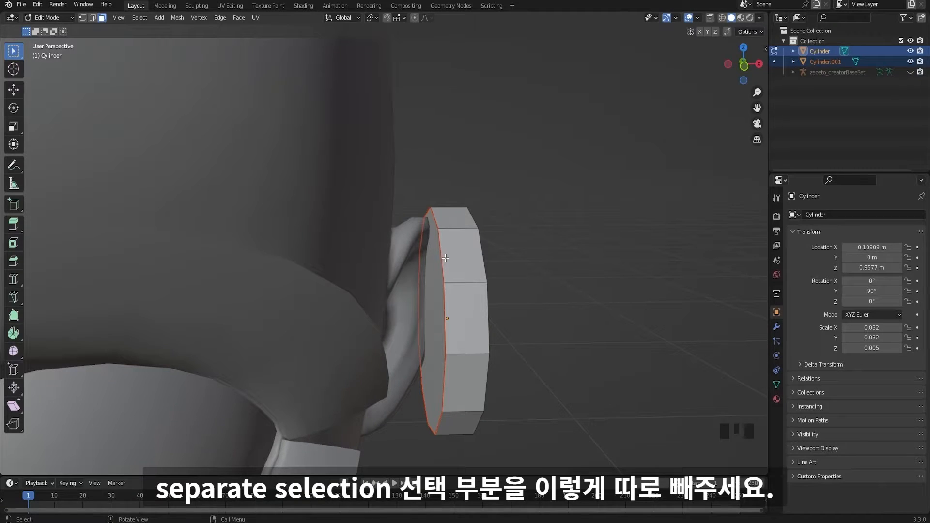
{"action": "key", "text": "Tab"}
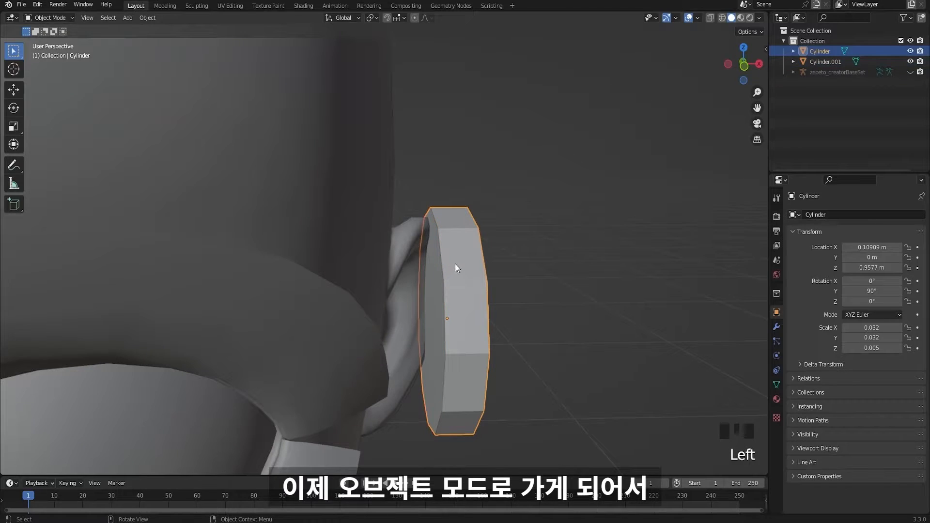
- Scale the whole mesh of the separated face uniformly by about 1.035 so it slightly overhangs the disc
{"action": "left_click", "coordinate": [441, 353]}
{"action": "middle_click_drag", "start_coordinate": [441, 354], "coordinate": [448, 226], "text": "ctrl"}
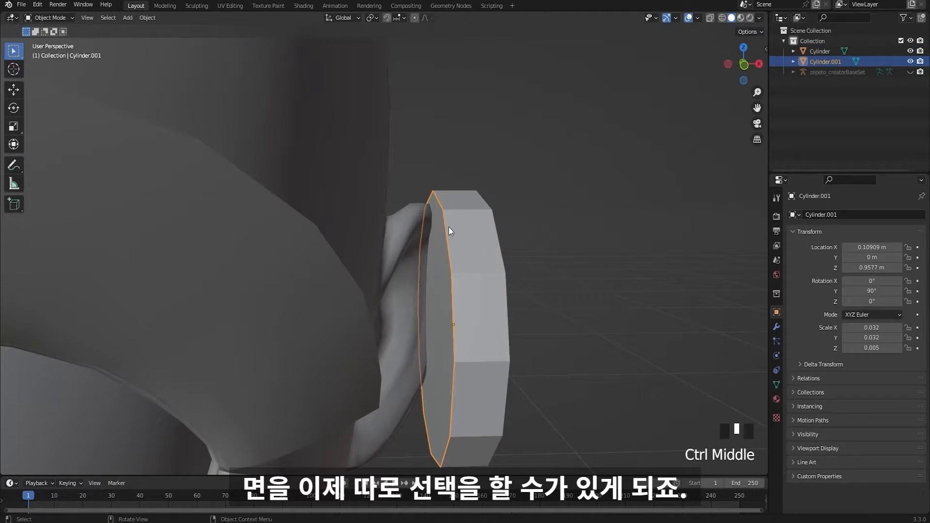
{"action": "middle_click_drag", "start_coordinate": [535, 317], "coordinate": [527, 351], "text": "ctrl"}
{"action": "key", "text": "Tab"}
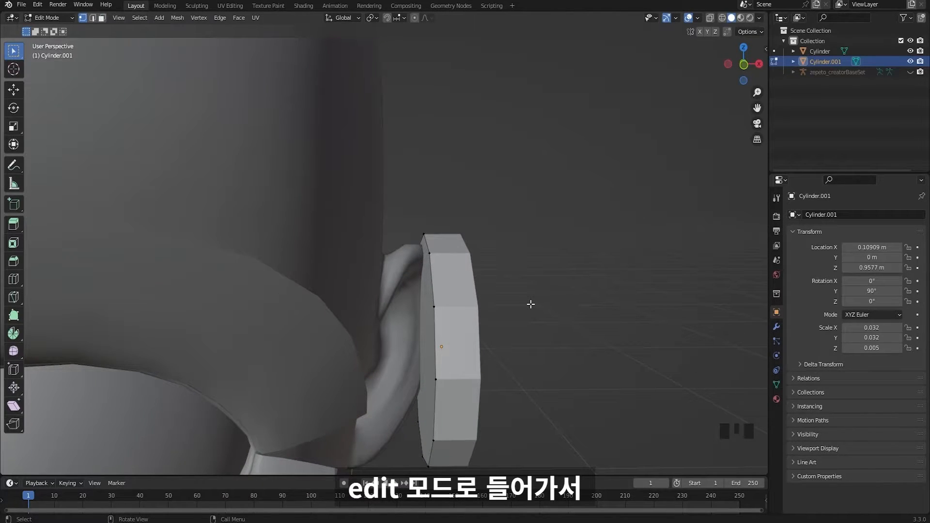
{"action": "key", "text": "a"}
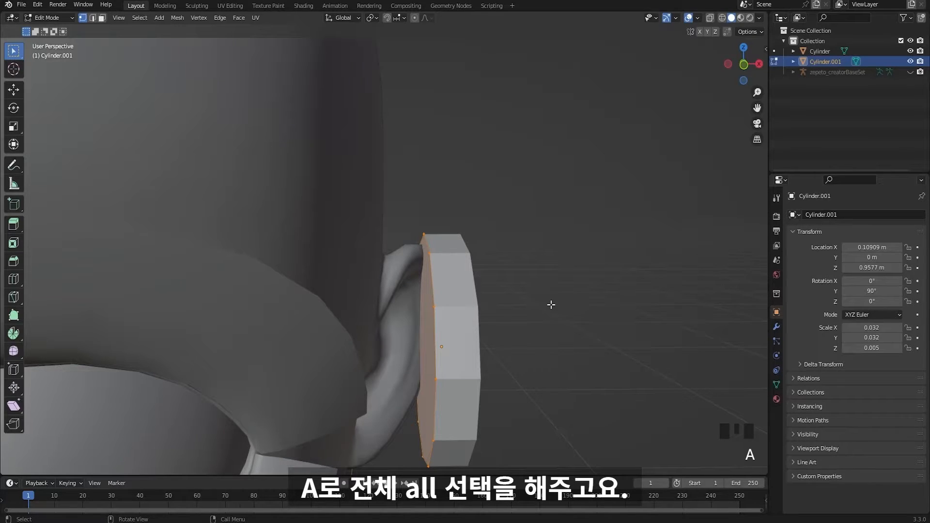
{"action": "key", "text": "s"}
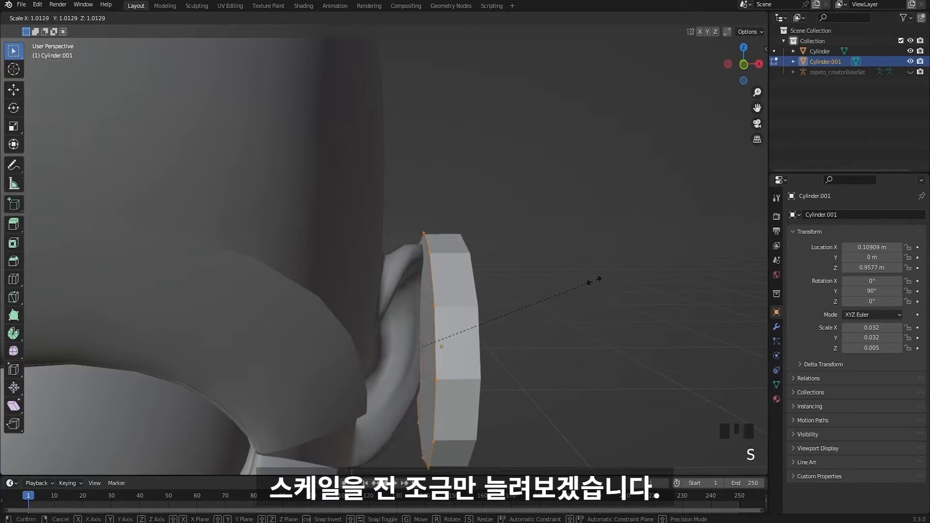
{"action": "left_click", "coordinate": [623, 260]}
{"action": "middle_click_drag", "start_coordinate": [623, 259], "coordinate": [510, 266]}
{"action": "middle_click_drag", "start_coordinate": [500, 323], "coordinate": [508, 297]}
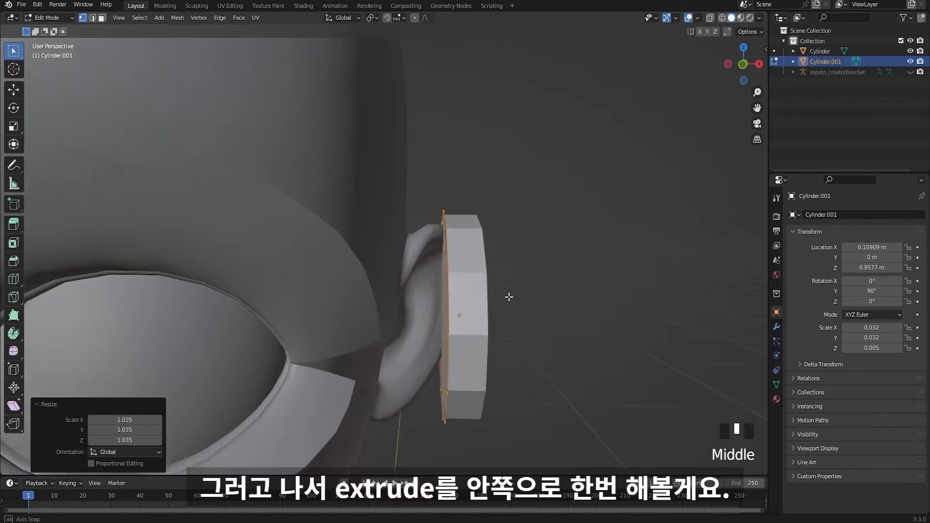
- Extrude the enlarged face about 0.0068 m toward the ear to form the cushion
{"action": "key", "text": "e"}
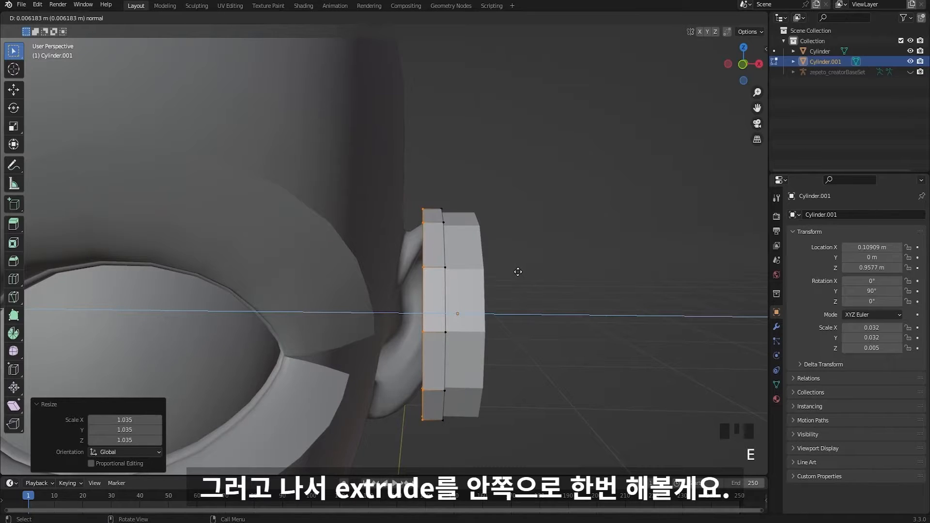
{"action": "left_click", "coordinate": [516, 273]}
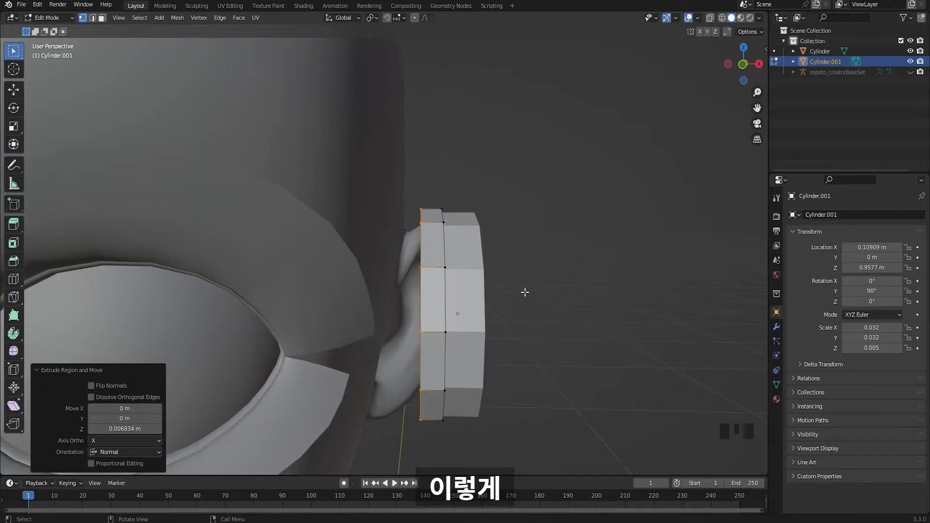
{"action": "scroll", "coordinate": [518, 298], "scroll_direction": "down", "scroll_amount": 4}
{"action": "key", "text": "Tab"}
{"action": "middle_click_drag", "start_coordinate": [515, 304], "coordinate": [456, 291]}
{"action": "scroll", "coordinate": [453, 335], "scroll_direction": "up", "scroll_amount": 2}
- Select the cushion's inner and outer rim edge loops together in edge selection mode
{"action": "key", "text": "Tab"}
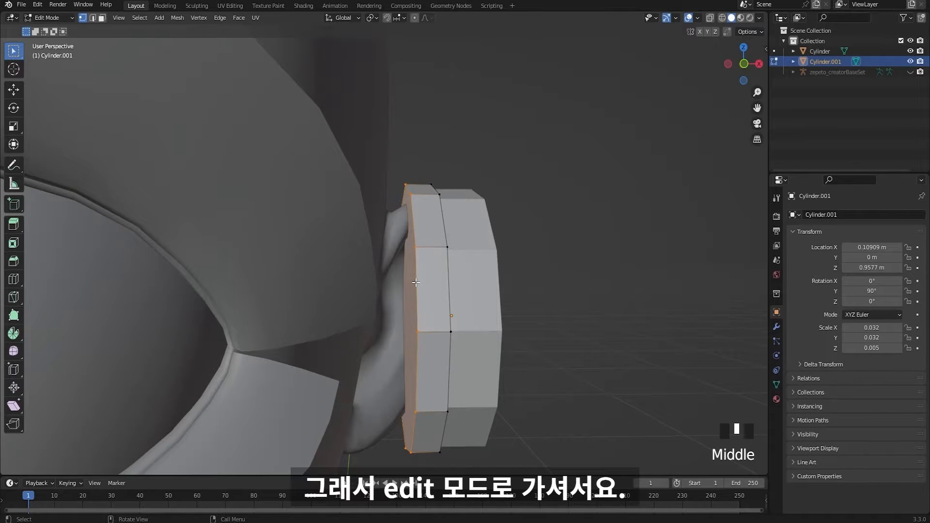
{"action": "key", "text": "2"}
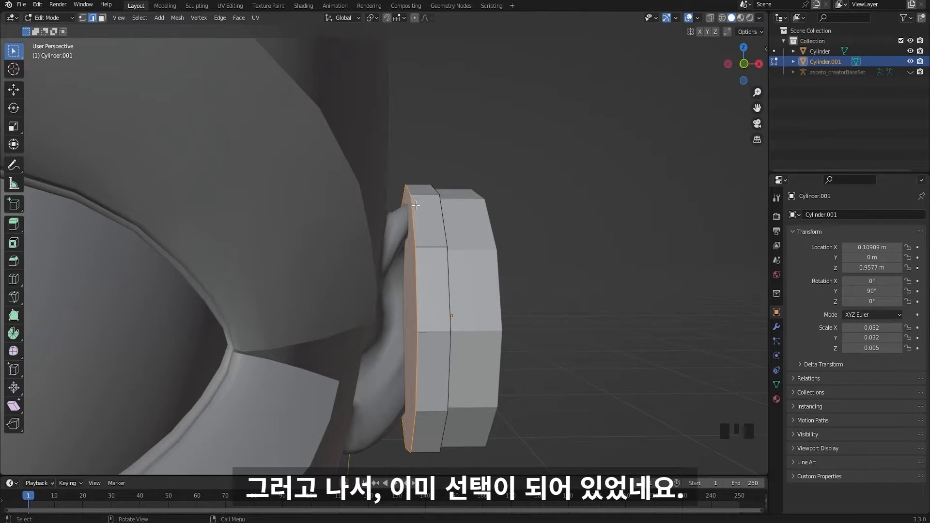
{"action": "key", "text": "Left"}
{"action": "key", "text": "Left"}
{"action": "key", "text": "Left"}
{"action": "mouse_move", "coordinate": [411, 240]}
{"action": "middle_mouse_down", "text": "ctrl"}
{"action": "mouse_move", "coordinate": [417, 200]}
{"action": "mouse_move", "coordinate": [422, 234]}
{"action": "mouse_move", "coordinate": [409, 242]}
{"action": "middle_mouse_up", "text": "ctrl"}
{"action": "left_click", "coordinate": [312, 266], "text": "alt+shift"}
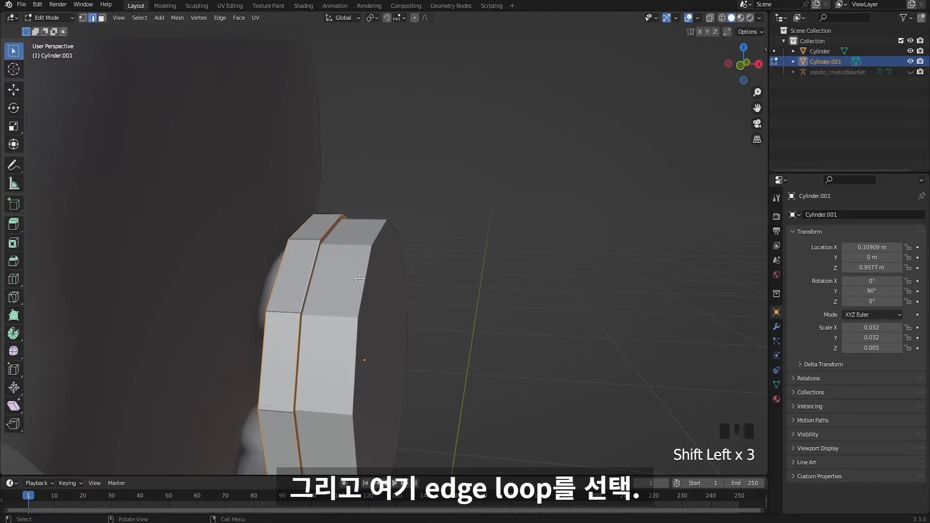
{"action": "scroll", "coordinate": [313, 266], "scroll_direction": "down", "scroll_amount": 2}
{"action": "middle_click_drag", "start_coordinate": [313, 266], "coordinate": [410, 240]}
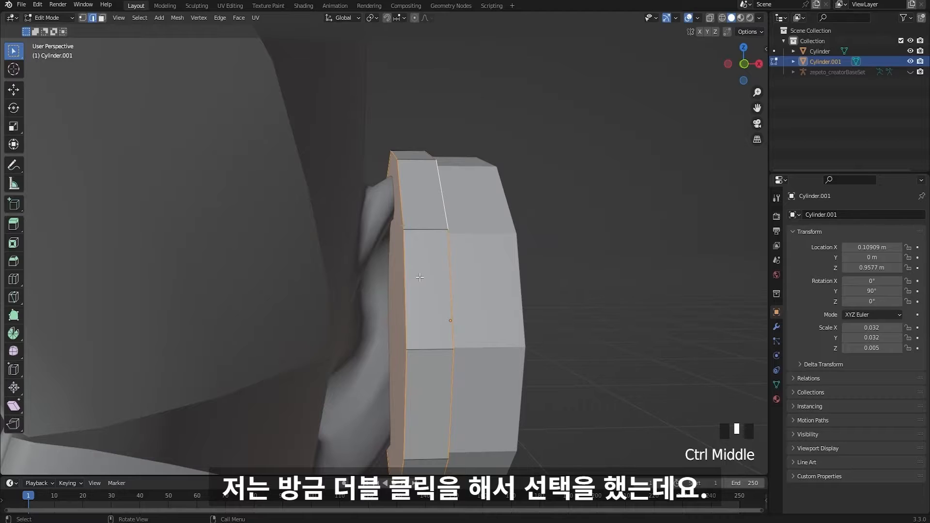
- Examine the Emulate 3 Button Mouse setting in the Input preferences and close the preferences
{"action": "left_click", "coordinate": [39, 7]}
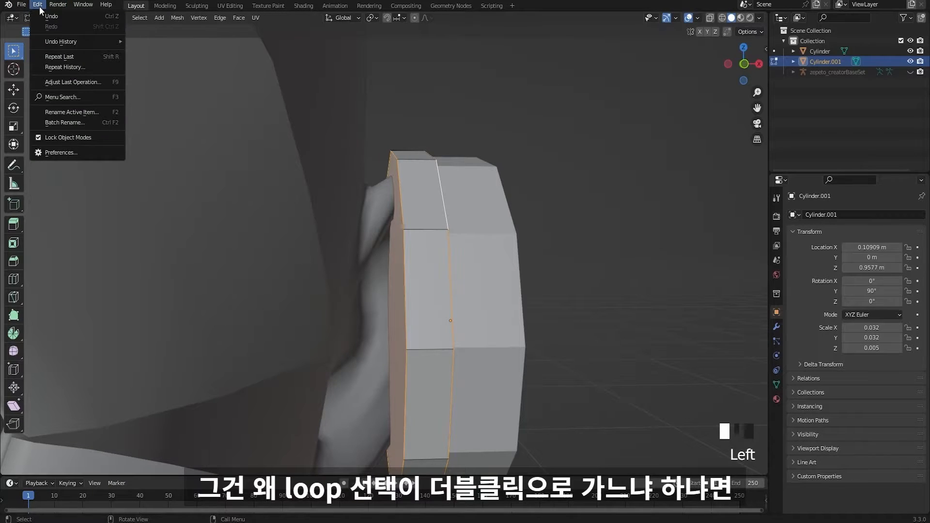
{"action": "left_click", "coordinate": [89, 152]}
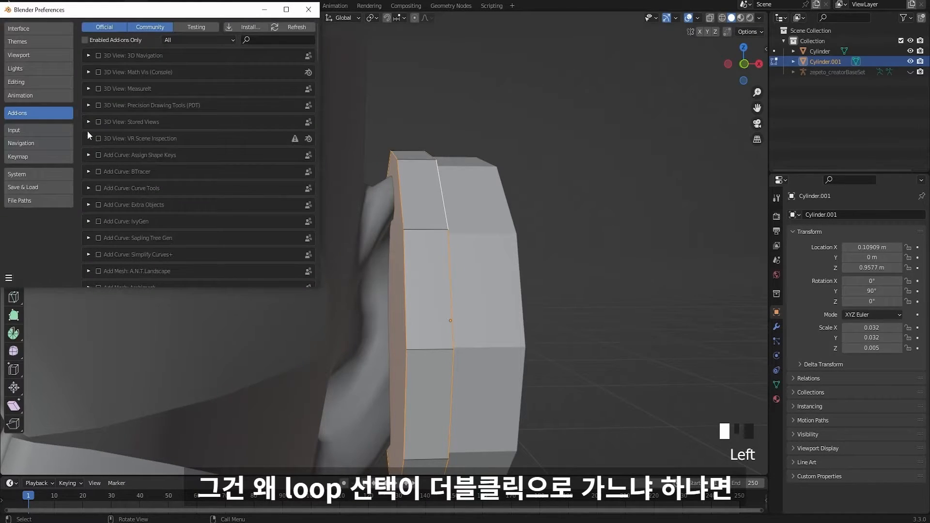
{"action": "left_click", "coordinate": [43, 132]}
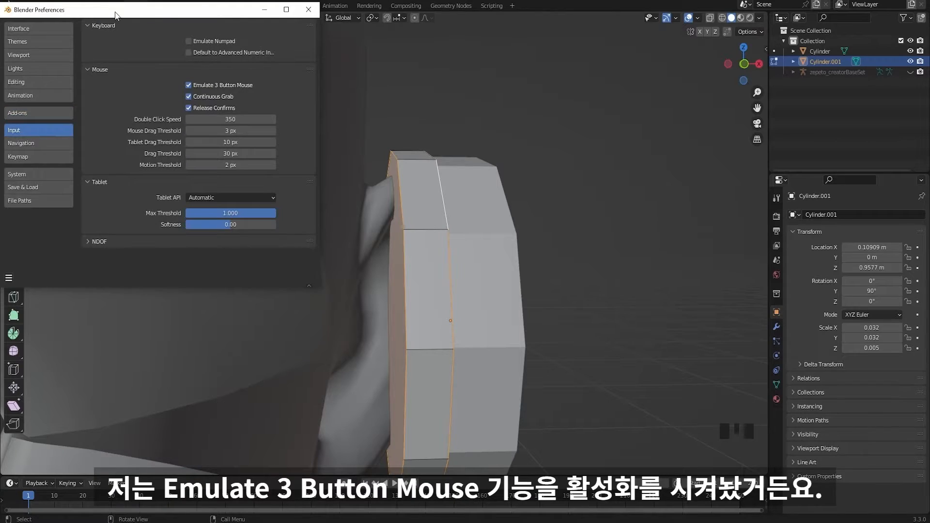
{"action": "left_click_drag", "start_coordinate": [136, 15], "coordinate": [149, 21]}
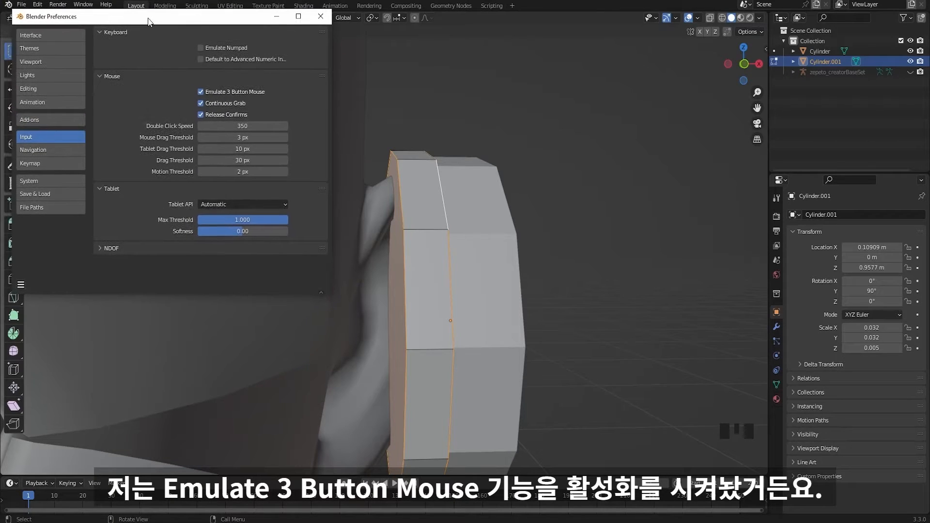
{"action": "left_click", "coordinate": [200, 92]}
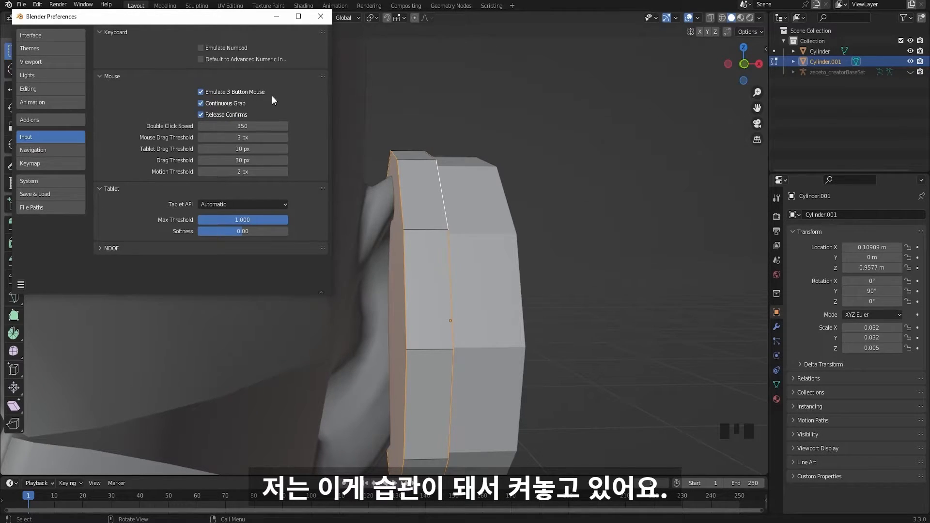
{"action": "left_click", "coordinate": [321, 17]}
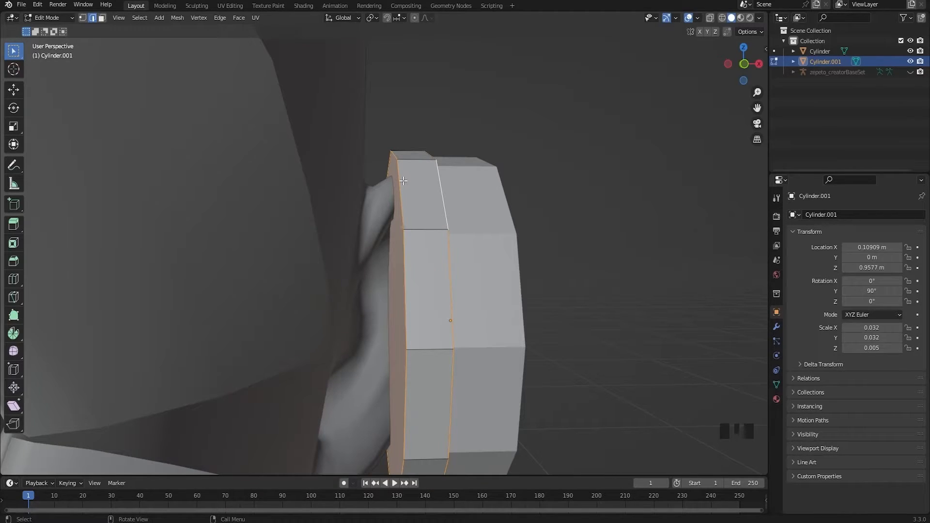
{"action": "mouse_move", "coordinate": [403, 181]}
{"action": "middle_mouse_down", "text": "shift"}
{"action": "mouse_move", "coordinate": [412, 187]}
{"action": "mouse_move", "coordinate": [405, 284]}
{"action": "mouse_move", "coordinate": [389, 270]}
{"action": "mouse_move", "coordinate": [426, 260]}
{"action": "middle_mouse_up", "text": "shift"}
{"action": "mouse_move", "coordinate": [351, 197]}
{"action": "left_mouse_down"}
{"action": "mouse_move", "coordinate": [303, 301]}
{"action": "mouse_move", "coordinate": [390, 357]}
{"action": "mouse_move", "coordinate": [356, 228]}
{"action": "left_mouse_up"}
{"action": "mouse_move", "coordinate": [314, 203]}
{"action": "left_mouse_down"}
{"action": "mouse_move", "coordinate": [281, 271]}
{"action": "mouse_move", "coordinate": [373, 296]}
{"action": "mouse_move", "coordinate": [316, 207]}
{"action": "left_mouse_up"}
{"action": "key", "text": "q"}
{"action": "left_click", "coordinate": [327, 223]}
{"action": "key", "text": "alt+z"}
{"action": "mouse_move", "coordinate": [326, 232]}
{"action": "middle_mouse_down"}
{"action": "mouse_move", "coordinate": [382, 252]}
{"action": "mouse_move", "coordinate": [362, 247]}
{"action": "mouse_move", "coordinate": [428, 306]}
{"action": "middle_mouse_up"}
{"action": "middle_click_drag", "start_coordinate": [504, 254], "coordinate": [459, 260], "text": "shift"}
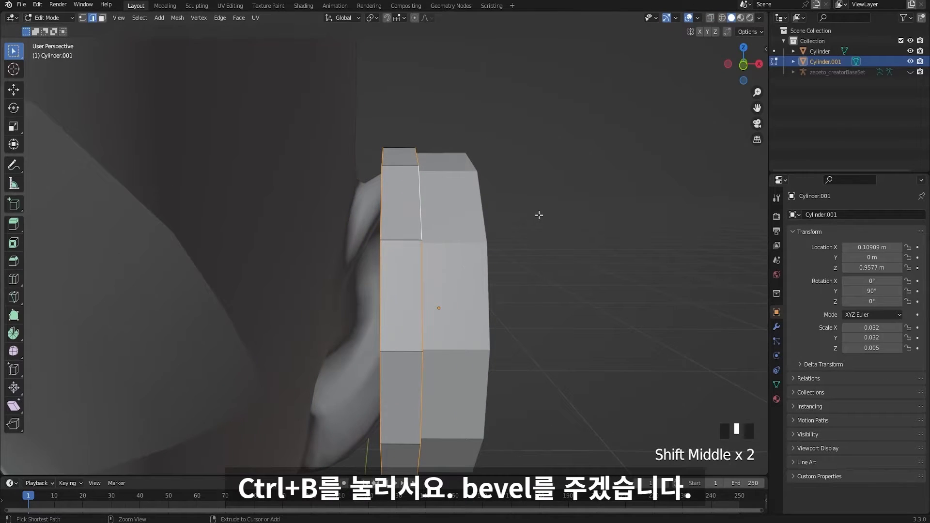
- Try a 2-segment bevel about 0.141 m wide on the cushion's two rim edge loops, and undo it
{"action": "key", "text": "ctrl+b"}
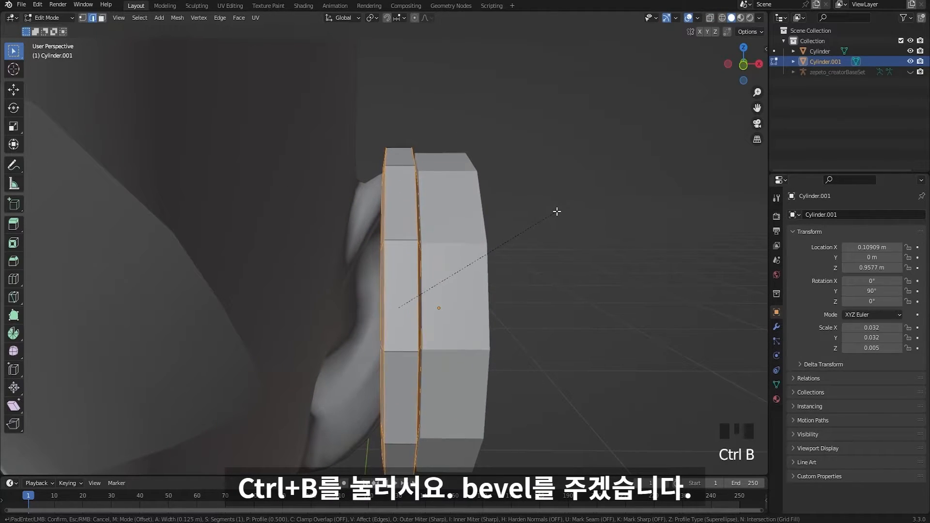
{"action": "scroll", "coordinate": [561, 207], "scroll_direction": "up", "scroll_amount": 1}
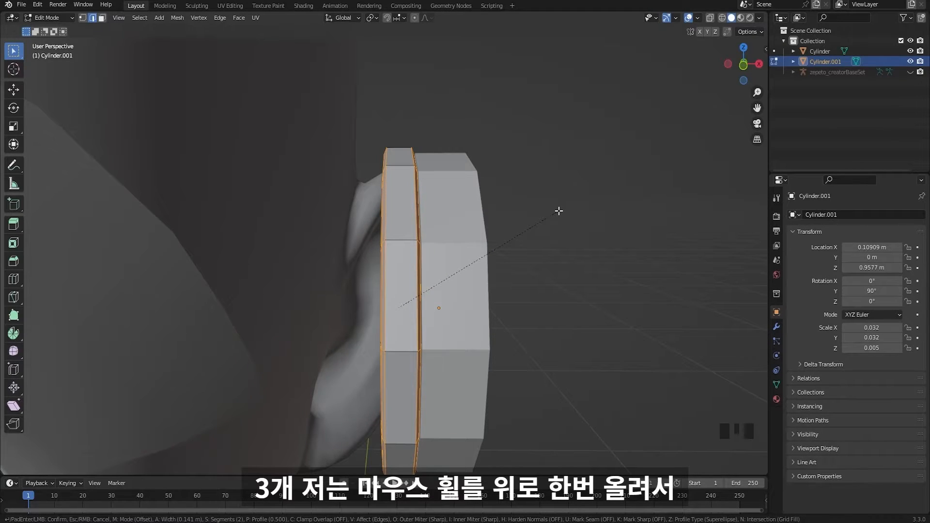
{"action": "left_click", "coordinate": [559, 211]}
{"action": "middle_click_drag", "start_coordinate": [552, 217], "coordinate": [515, 207]}
{"action": "key", "text": "alt+z"}
{"action": "key", "text": "ctrl+z"}
- Bevel the cushion's two rim edge loops with 2 segments and a width of about 0.055 m
{"action": "scroll", "coordinate": [521, 211], "scroll_direction": "down", "scroll_amount": 3}
{"action": "key", "text": "ctrl+b"}
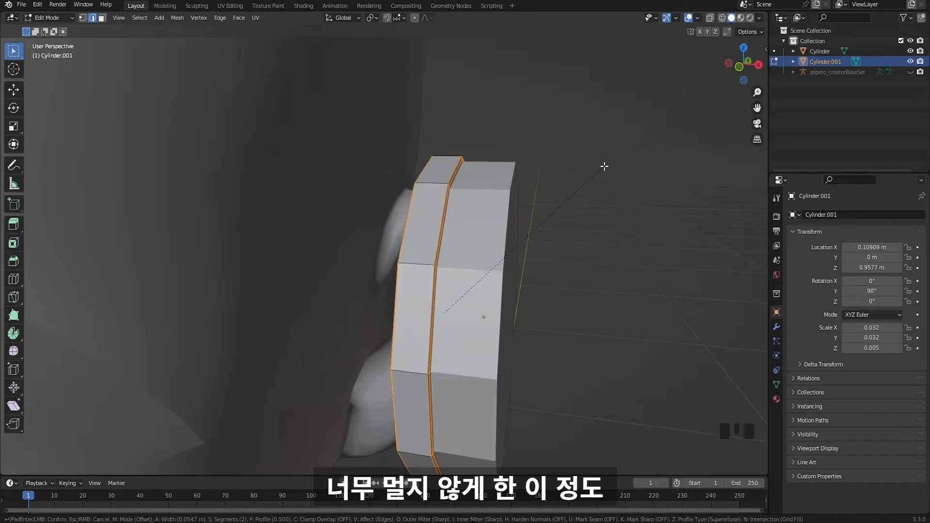
{"action": "left_click", "coordinate": [603, 166]}
{"action": "middle_click_drag", "start_coordinate": [525, 288], "coordinate": [536, 260]}
{"action": "key", "text": "Tab"}
{"action": "scroll", "coordinate": [557, 276], "scroll_direction": "up", "scroll_amount": 2}
{"action": "key", "text": "Tab"}
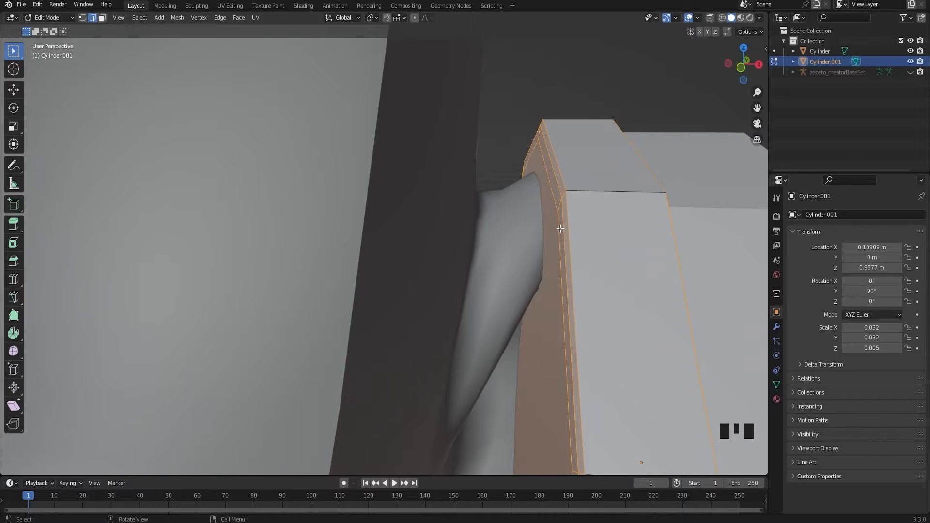
- Undo the last bevel on the cushion's two rim edge loops and replace it with a much narrower one
{"action": "left_click", "coordinate": [569, 216]}
{"action": "double_click", "coordinate": [570, 217]}
{"action": "scroll", "coordinate": [569, 216], "scroll_direction": "down", "scroll_amount": 2}
{"action": "key", "text": "ctrl+z"}
{"action": "key", "text": "ctrl+z"}
{"action": "key", "text": "ctrl+z"}
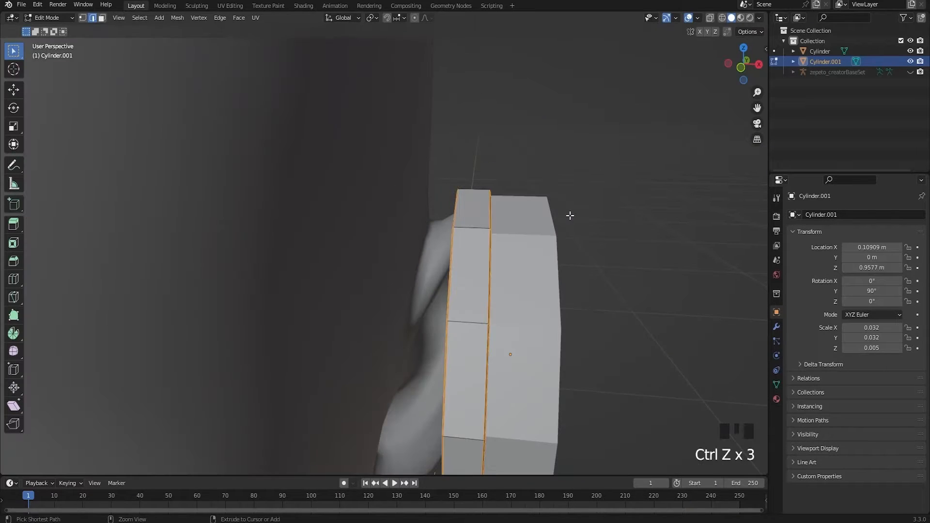
{"action": "key", "text": "ctrl+z"}
{"action": "middle_click_drag", "start_coordinate": [567, 217], "coordinate": [471, 263], "text": "shift"}
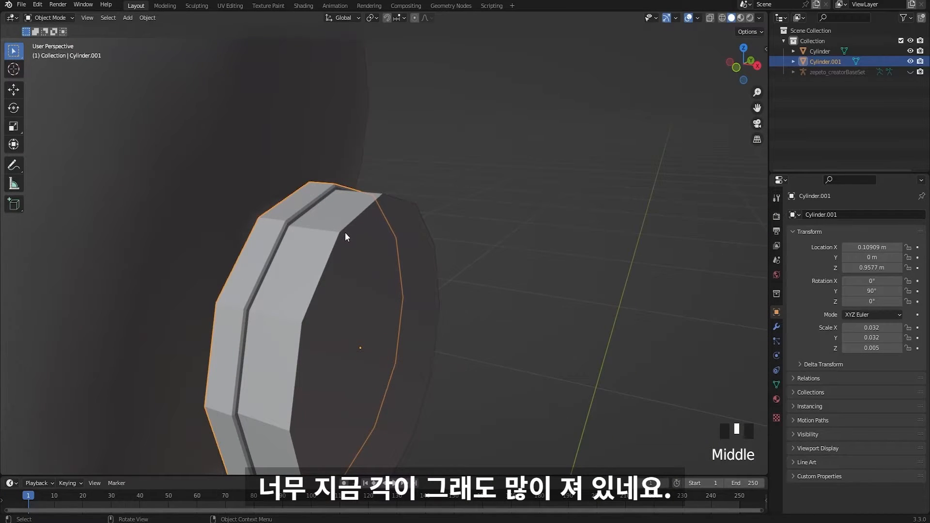
- Add a level 1 Subdivision modifier to the cushion and shade it smooth
{"action": "key", "text": "ctrl+1"}
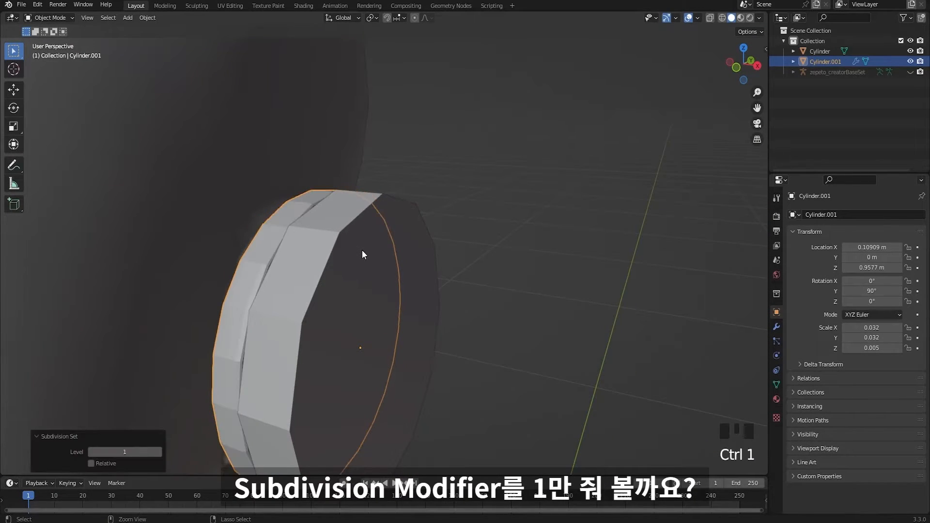
{"action": "scroll", "coordinate": [373, 264], "scroll_direction": "down", "scroll_amount": 2}
{"action": "middle_click_drag", "start_coordinate": [385, 278], "coordinate": [390, 178]}
{"action": "scroll", "coordinate": [431, 269], "scroll_direction": "down", "scroll_amount": 5}
{"action": "scroll", "coordinate": [424, 273], "scroll_direction": "up", "scroll_amount": 3}
{"action": "right_click", "coordinate": [382, 164]}
{"action": "left_click", "coordinate": [382, 163]}
{"action": "middle_click_drag", "start_coordinate": [448, 243], "coordinate": [467, 265]}
{"action": "scroll", "coordinate": [479, 283], "scroll_direction": "up", "scroll_amount": 3}
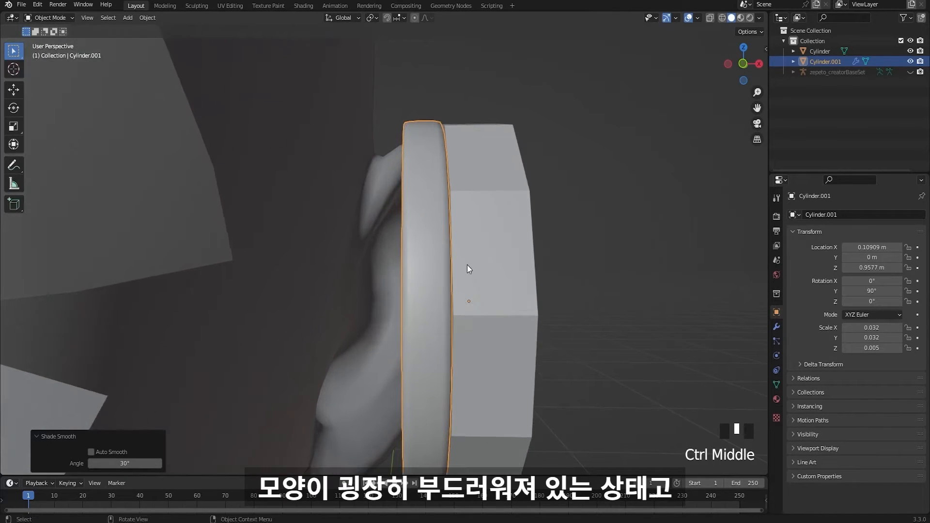
- Remove the Subdivision modifier from the cushion
{"action": "left_click", "coordinate": [775, 327]}
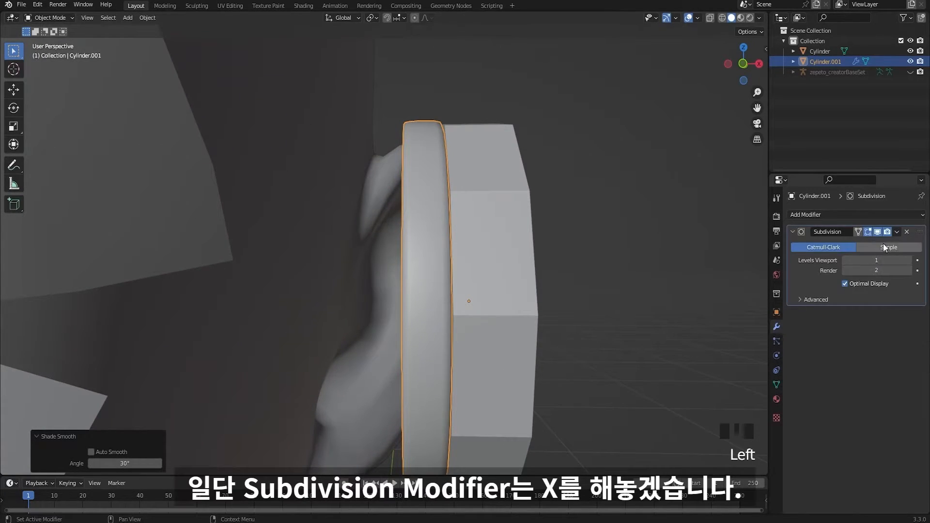
{"action": "left_click", "coordinate": [907, 232]}
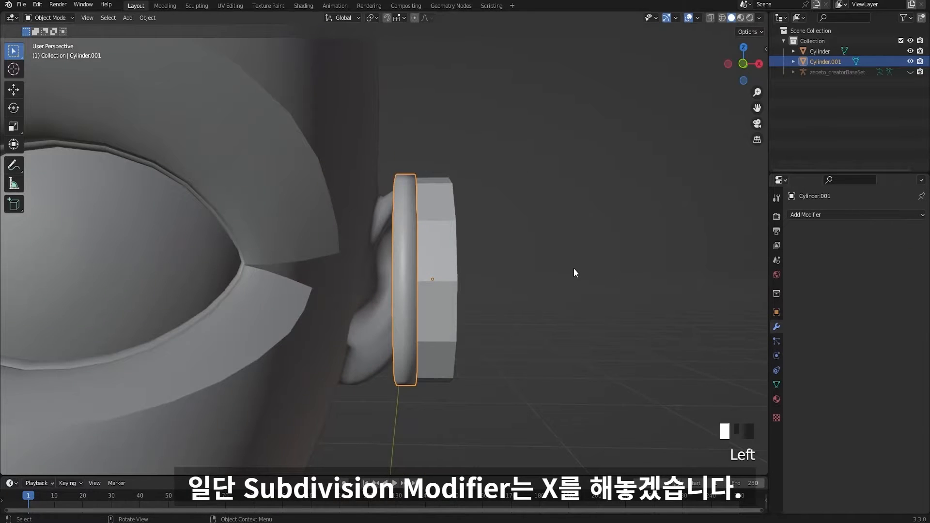
{"action": "left_click", "coordinate": [573, 268]}
{"action": "middle_click_drag", "start_coordinate": [574, 268], "coordinate": [509, 242]}
{"action": "middle_click_drag", "start_coordinate": [509, 241], "coordinate": [495, 286]}
- Examine the cushion's beveled rim edges in Edit Mode
{"action": "left_click", "coordinate": [475, 295]}
{"action": "scroll", "coordinate": [474, 296], "scroll_direction": "down", "scroll_amount": 2}
{"action": "middle_click_drag", "start_coordinate": [467, 313], "coordinate": [521, 261], "text": "ctrl"}
{"action": "key", "text": "Tab"}
{"action": "scroll", "coordinate": [481, 304], "scroll_direction": "down", "scroll_amount": 2}
{"action": "scroll", "coordinate": [477, 295], "scroll_direction": "up", "scroll_amount": 1}
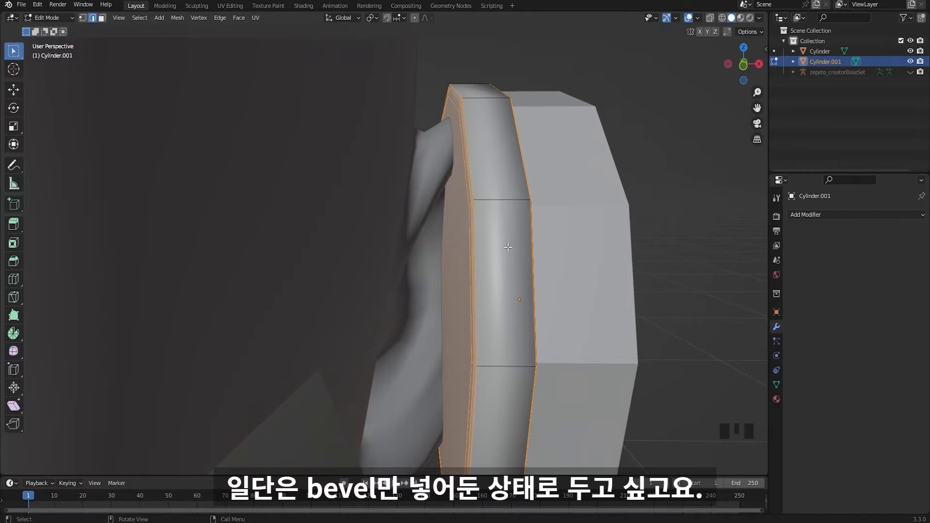
{"action": "mouse_move", "coordinate": [506, 246]}
{"action": "middle_mouse_down"}
{"action": "mouse_move", "coordinate": [448, 257]}
{"action": "mouse_move", "coordinate": [482, 239]}
{"action": "mouse_move", "coordinate": [493, 263]}
{"action": "mouse_move", "coordinate": [416, 292]}
{"action": "mouse_move", "coordinate": [520, 250]}
{"action": "middle_mouse_up"}
{"action": "scroll", "coordinate": [423, 295], "scroll_direction": "down", "scroll_amount": 4}
{"action": "key", "text": "Tab"}
- Select the outer rim edge loop of the ear cup's 12-sided disc in Edit Mode
{"action": "left_click", "coordinate": [447, 283]}
{"action": "middle_click_drag", "start_coordinate": [457, 310], "coordinate": [417, 252], "text": "ctrl"}
{"action": "left_click", "coordinate": [435, 220]}
{"action": "scroll", "coordinate": [447, 292], "scroll_direction": "down", "scroll_amount": 2}
{"action": "key", "text": "Tab"}
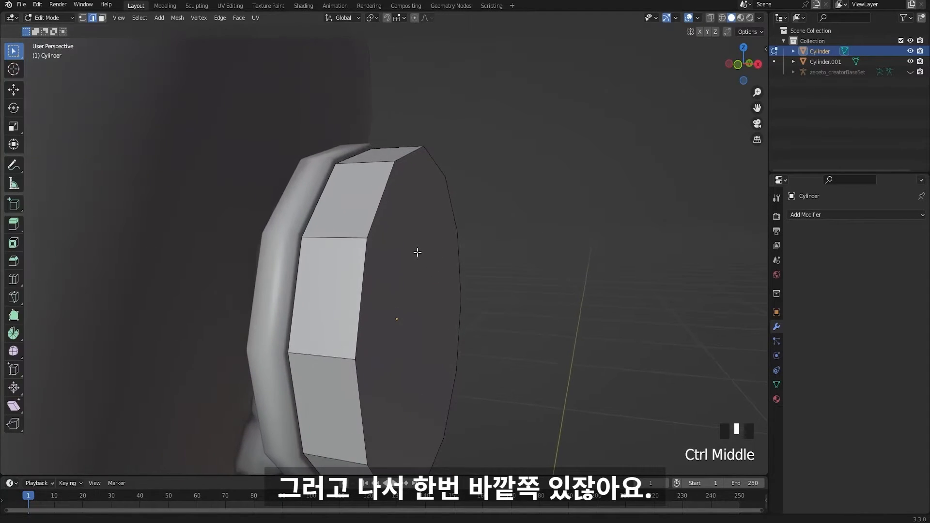
{"action": "key", "text": "Tab"}
{"action": "key", "text": "Tab"}
{"action": "double_click", "coordinate": [382, 214]}
{"action": "scroll", "coordinate": [443, 262], "scroll_direction": "down", "scroll_amount": 3}
{"action": "middle_click_drag", "start_coordinate": [443, 262], "coordinate": [457, 278]}
{"action": "middle_click_drag", "start_coordinate": [457, 277], "coordinate": [495, 262], "text": "ctrl"}
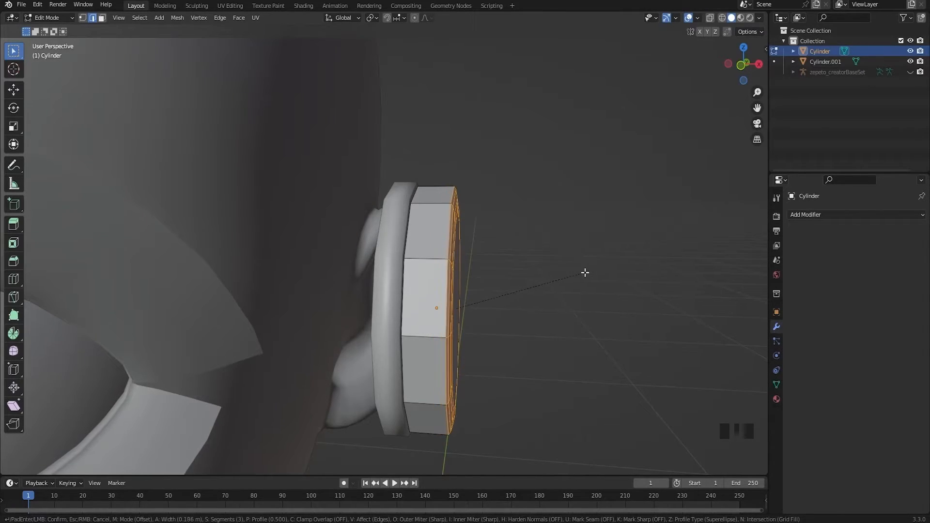
- Bevel the disc's outer rim edge loop with 2 segments and return to Object Mode
{"action": "middle_click_drag", "start_coordinate": [609, 265], "coordinate": [558, 274]}
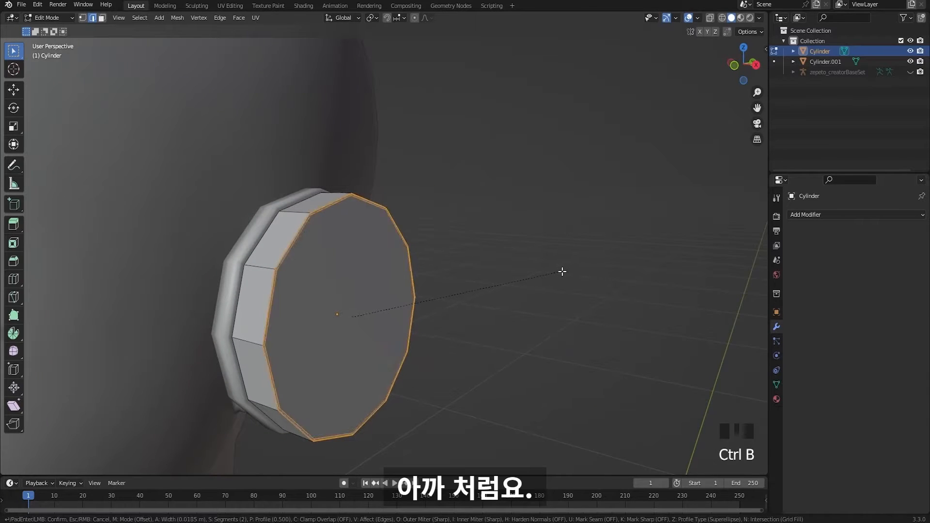
{"action": "left_click", "coordinate": [601, 259]}
{"action": "middle_click_drag", "start_coordinate": [601, 258], "coordinate": [415, 285]}
{"action": "key", "text": "Tab"}
{"action": "scroll", "coordinate": [567, 306], "scroll_direction": "down", "scroll_amount": 6}
- Select the cushion and isolate it in local view
{"action": "left_click", "coordinate": [542, 310]}
{"action": "left_click", "coordinate": [357, 298]}
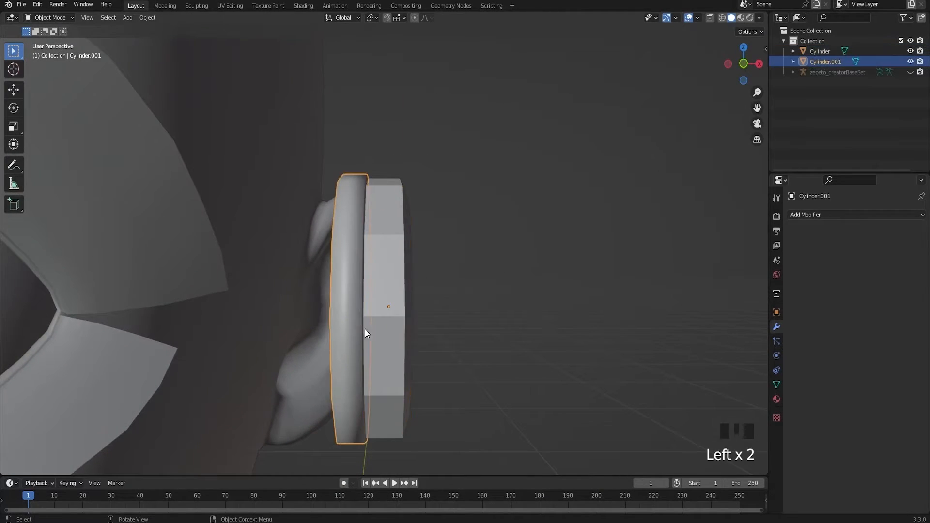
{"action": "scroll", "coordinate": [368, 319], "scroll_direction": "up", "scroll_amount": 2}
{"action": "middle_click_drag", "start_coordinate": [379, 319], "coordinate": [397, 274]}
{"action": "key", "text": "Tab"}
{"action": "scroll", "coordinate": [382, 333], "scroll_direction": "down", "scroll_amount": 3}
{"action": "scroll", "coordinate": [389, 300], "scroll_direction": "up", "scroll_amount": 4}
{"action": "key", "text": "Tab"}
{"action": "scroll", "coordinate": [357, 361], "scroll_direction": "down", "scroll_amount": 4}
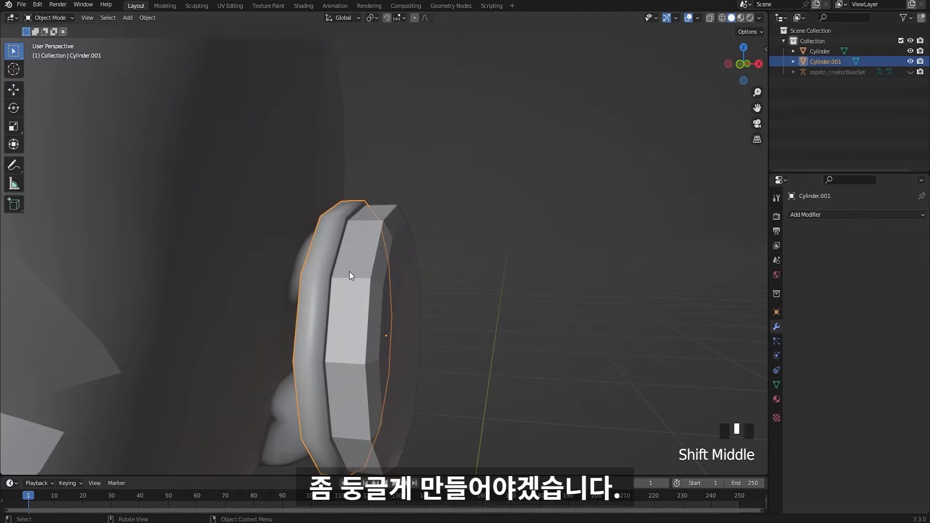
{"action": "scroll", "coordinate": [409, 300], "scroll_direction": "down", "scroll_amount": 2}
{"action": "middle_click_drag", "start_coordinate": [423, 304], "coordinate": [432, 324]}
{"action": "scroll", "coordinate": [430, 326], "scroll_direction": "up", "scroll_amount": 2}
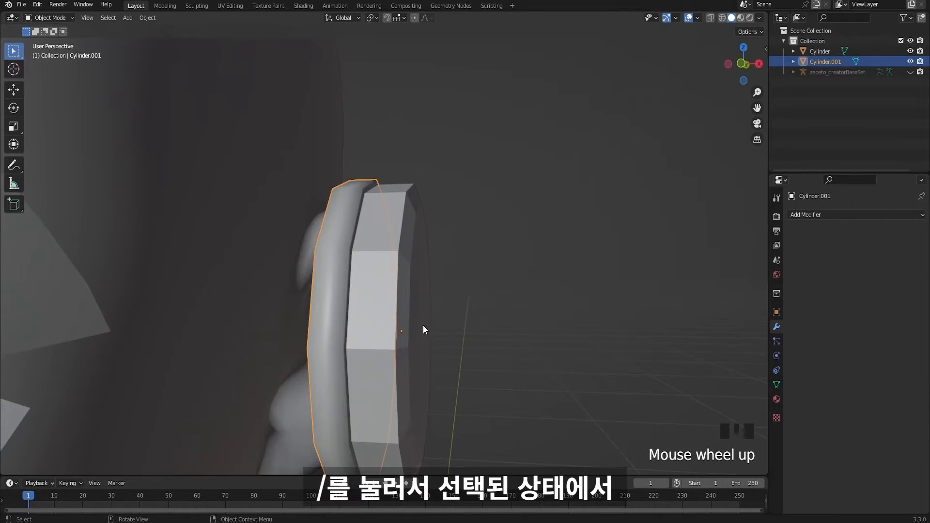
{"action": "key", "text": "slash"}
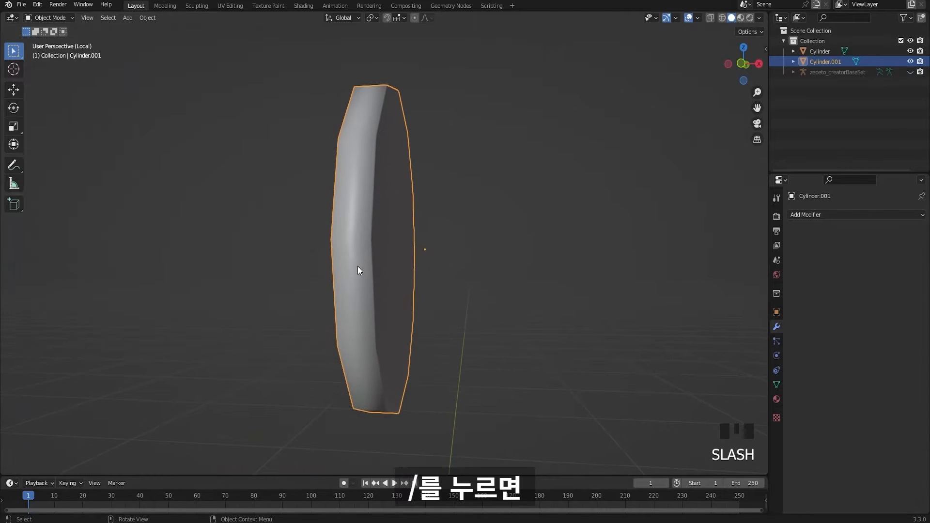
{"action": "mouse_move", "coordinate": [431, 322]}
{"action": "middle_mouse_down"}
{"action": "mouse_move", "coordinate": [434, 360]}
{"action": "mouse_move", "coordinate": [402, 307]}
{"action": "mouse_move", "coordinate": [372, 305]}
{"action": "mouse_move", "coordinate": [411, 332]}
{"action": "mouse_move", "coordinate": [417, 321]}
{"action": "middle_mouse_up"}
- Dissolve the innermost bevel edge loops on both flat faces of the cushion
{"action": "key", "text": "Tab"}
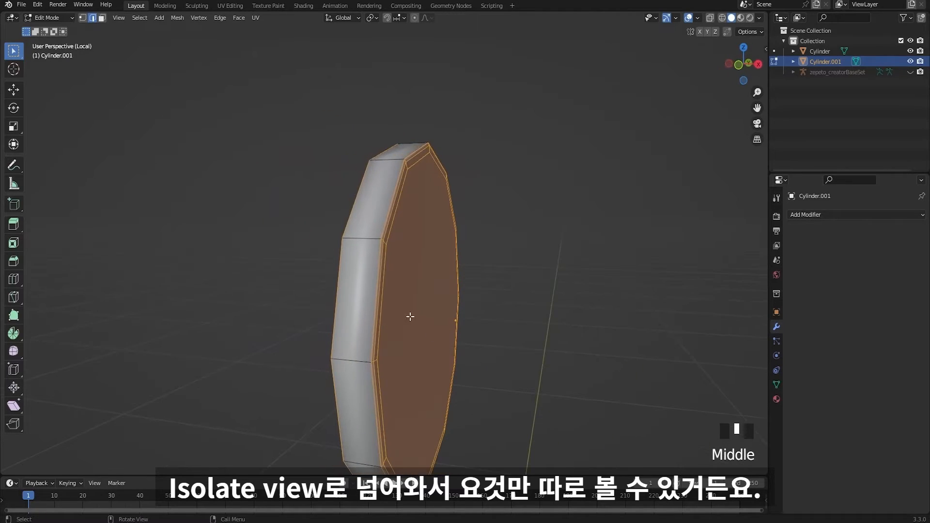
{"action": "scroll", "coordinate": [380, 300], "scroll_direction": "up", "scroll_amount": 2}
{"action": "triple_click", "coordinate": [395, 219]}
{"action": "middle_click_drag", "start_coordinate": [395, 218], "coordinate": [479, 230]}
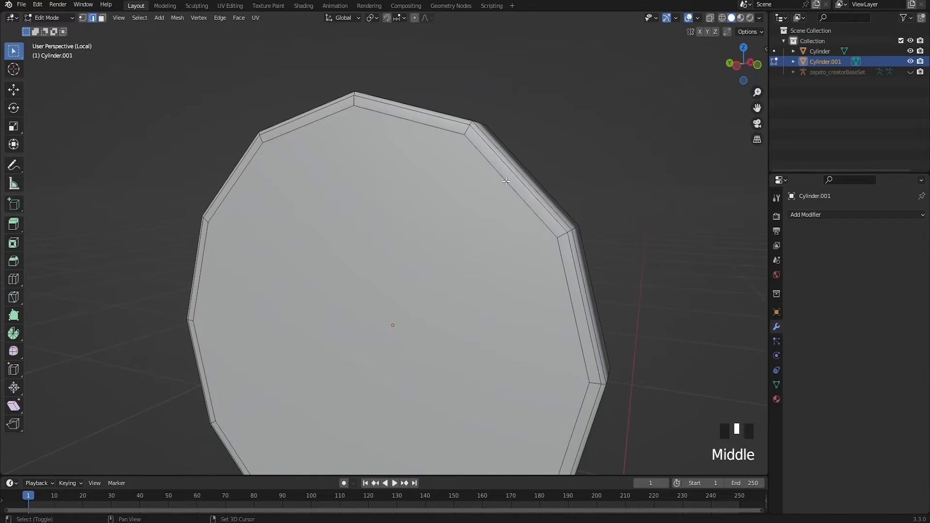
{"action": "middle_click_drag", "start_coordinate": [504, 189], "coordinate": [360, 235]}
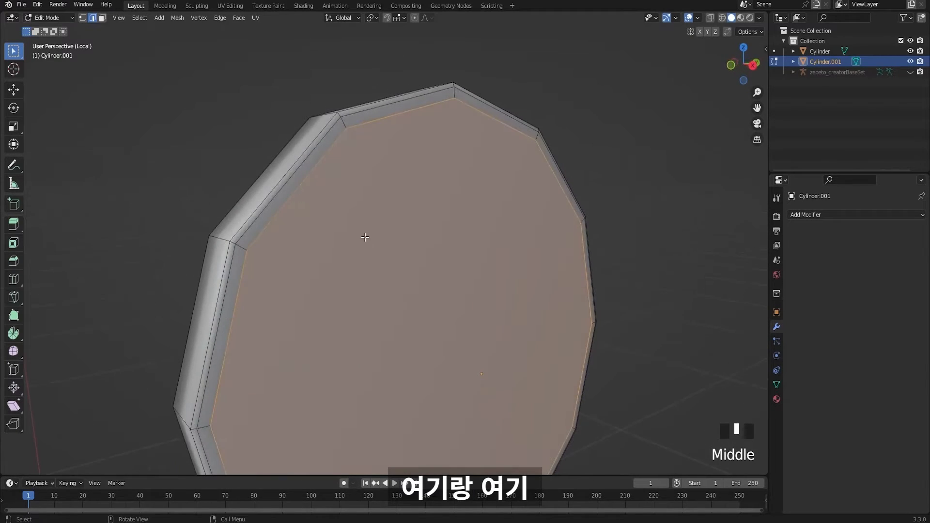
{"action": "scroll", "coordinate": [399, 259], "scroll_direction": "down", "scroll_amount": 3}
{"action": "middle_click_drag", "start_coordinate": [399, 262], "coordinate": [493, 268]}
{"action": "key", "text": "ctrl+x"}
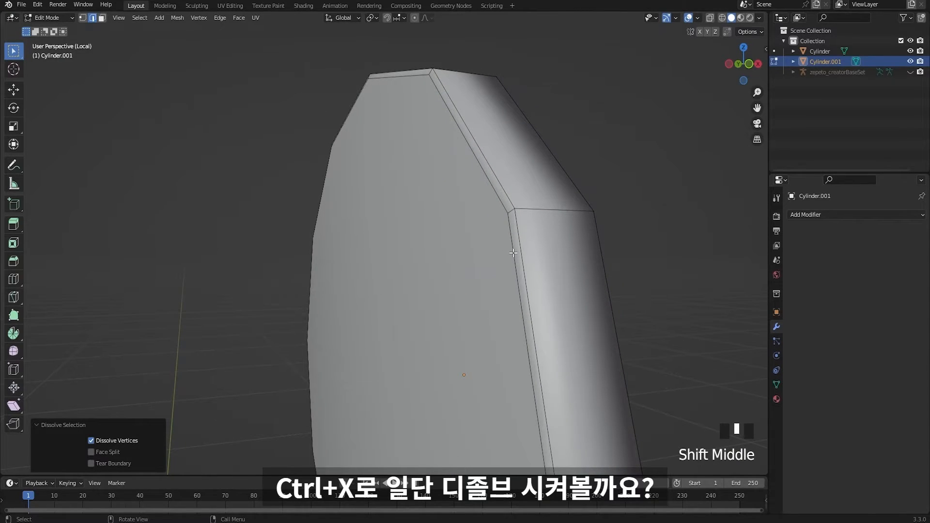
- Dissolve the remaining inset bevel edge loops on both sides of the cushion
{"action": "left_click", "coordinate": [513, 253]}
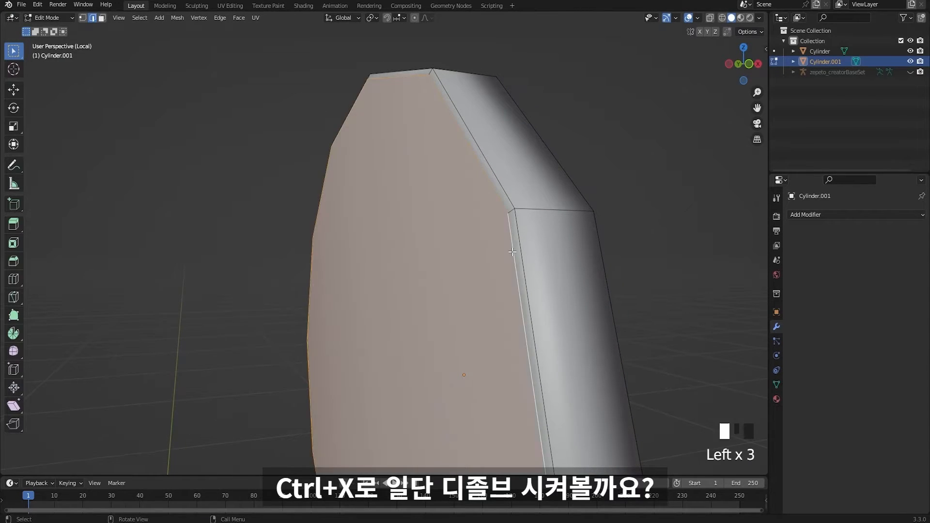
{"action": "scroll", "coordinate": [509, 253], "scroll_direction": "down", "scroll_amount": 3}
{"action": "middle_click_drag", "start_coordinate": [508, 254], "coordinate": [338, 251]}
{"action": "scroll", "coordinate": [337, 250], "scroll_direction": "up", "scroll_amount": 2}
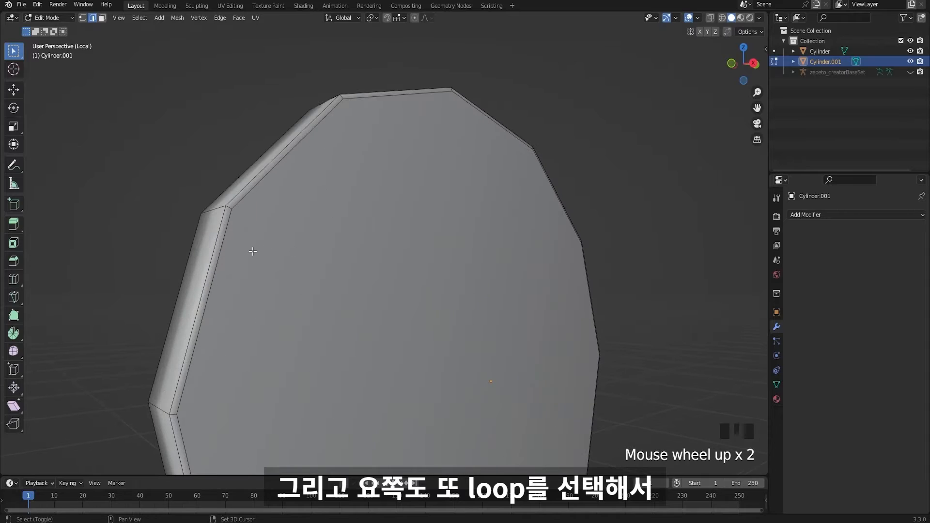
{"action": "scroll", "coordinate": [219, 264], "scroll_direction": "down", "scroll_amount": 4}
{"action": "middle_click_drag", "start_coordinate": [332, 274], "coordinate": [388, 292]}
{"action": "key", "text": "ctrl+x"}
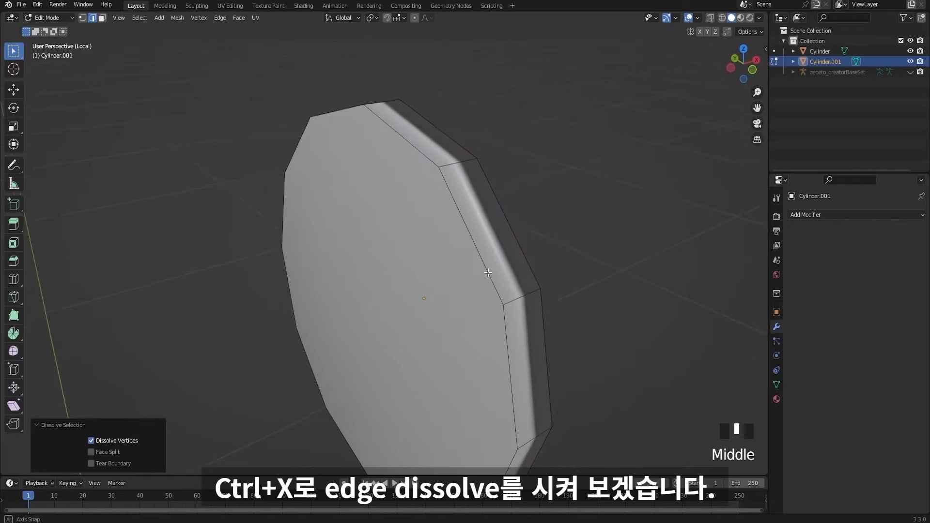
- Shade the cushion flat and leave local view to bring back the head and disc
{"action": "key", "text": "Tab"}
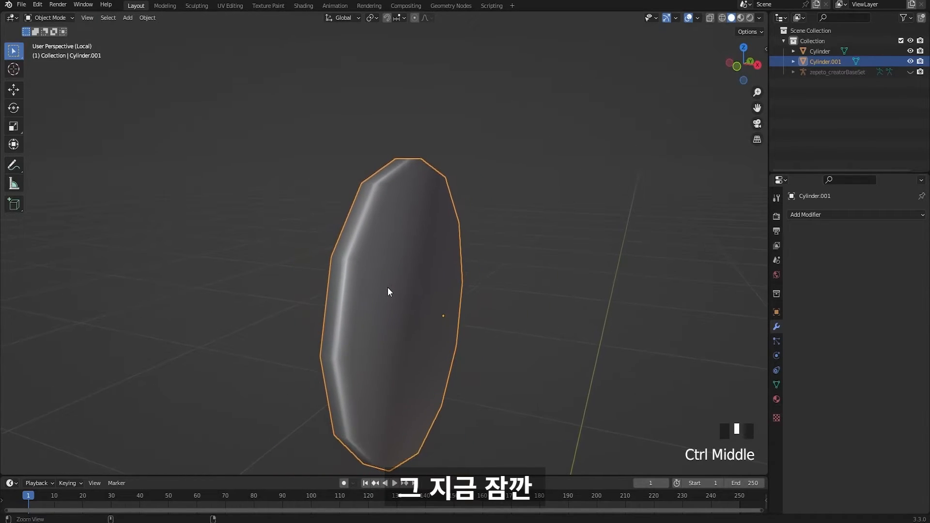
{"action": "right_click", "coordinate": [385, 212]}
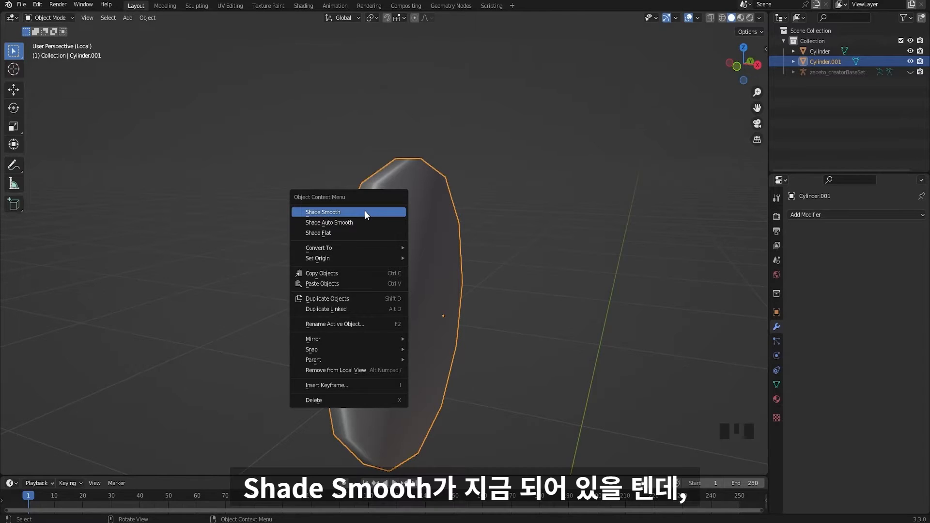
{"action": "left_click", "coordinate": [330, 234]}
{"action": "scroll", "coordinate": [420, 237], "scroll_direction": "down", "scroll_amount": 2}
{"action": "mouse_move", "coordinate": [419, 237]}
{"action": "middle_mouse_down"}
{"action": "mouse_move", "coordinate": [436, 246]}
{"action": "mouse_move", "coordinate": [458, 313]}
{"action": "mouse_move", "coordinate": [461, 263]}
{"action": "mouse_move", "coordinate": [481, 264]}
{"action": "middle_mouse_up"}
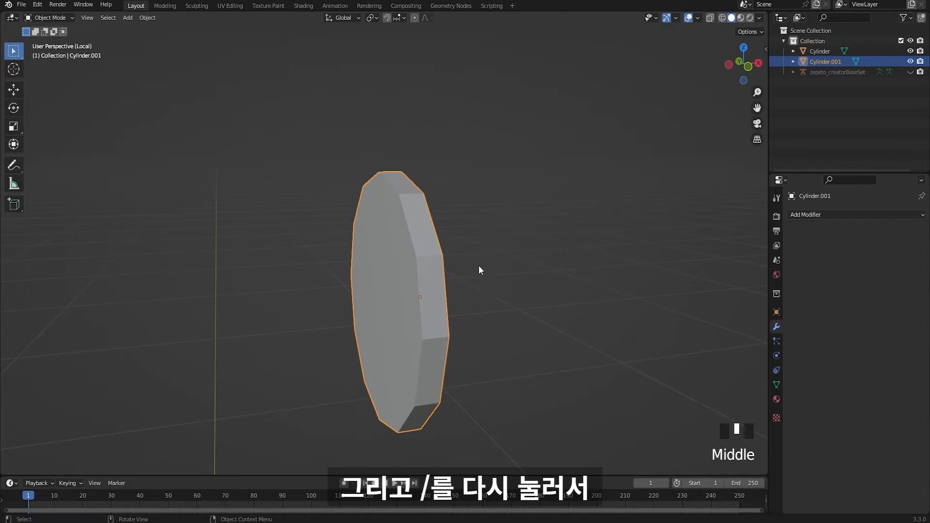
{"action": "key", "text": "slash"}
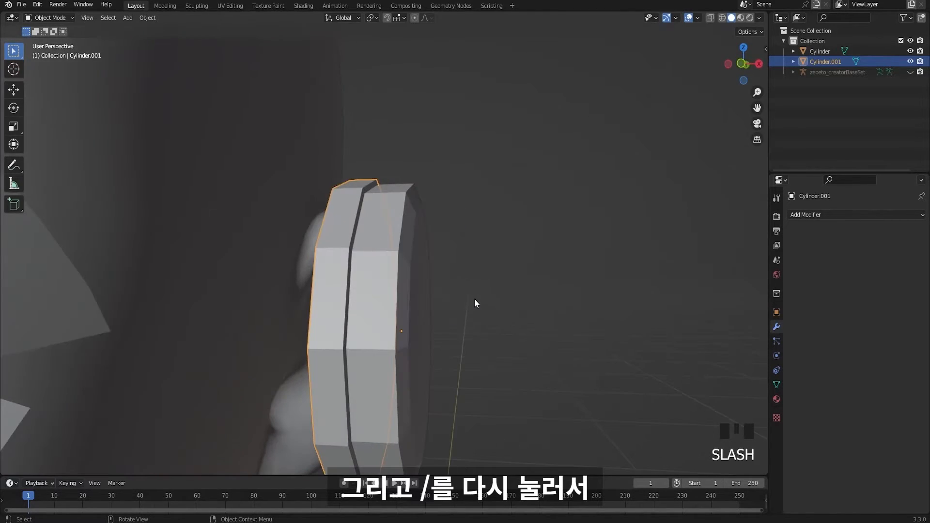
{"action": "scroll", "coordinate": [475, 299], "scroll_direction": "down", "scroll_amount": 3}
{"action": "middle_click_drag", "start_coordinate": [475, 299], "coordinate": [366, 217]}
- Select both rim edge loops of the simplified cushion in Edit Mode
{"action": "key", "text": "Tab"}
{"action": "scroll", "coordinate": [399, 331], "scroll_direction": "down", "scroll_amount": 1}
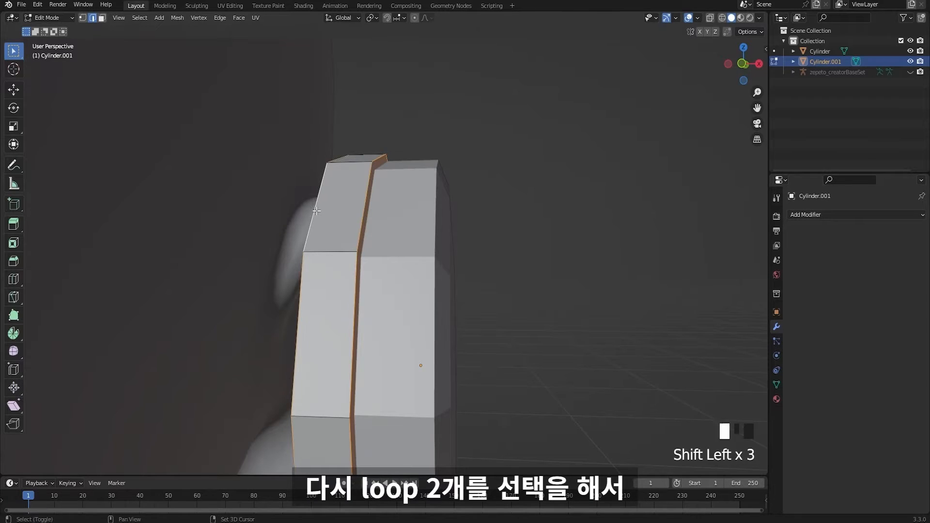
{"action": "middle_click_drag", "start_coordinate": [400, 257], "coordinate": [489, 227]}
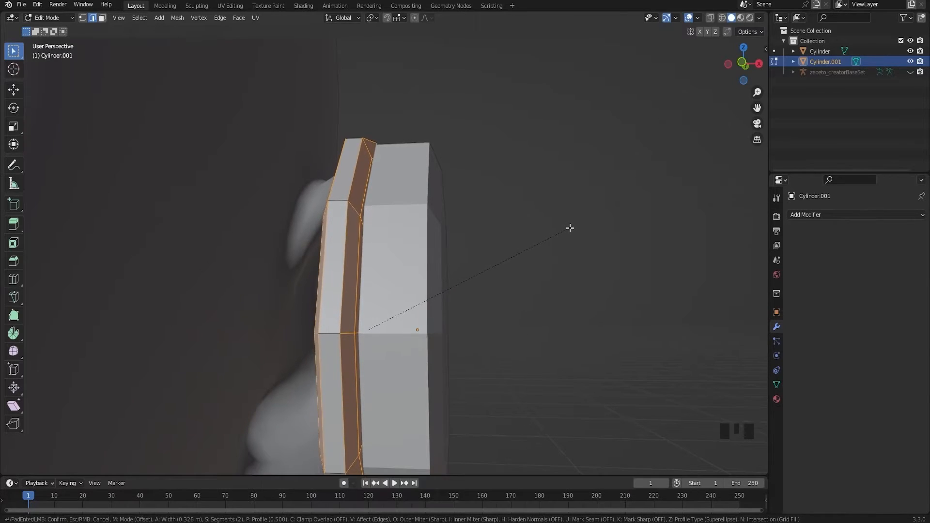
- Try a 2-segment bevel about 0.326 m wide on the cushion's two rim loops, and undo it
{"action": "left_click", "coordinate": [564, 232]}
{"action": "middle_click_drag", "start_coordinate": [558, 236], "coordinate": [551, 266]}
{"action": "key", "text": "Tab"}
{"action": "scroll", "coordinate": [556, 250], "scroll_direction": "up", "scroll_amount": 2}
{"action": "key", "text": "ctrl+z"}
{"action": "key", "text": "ctrl+z"}
{"action": "key", "text": "ctrl+z"}
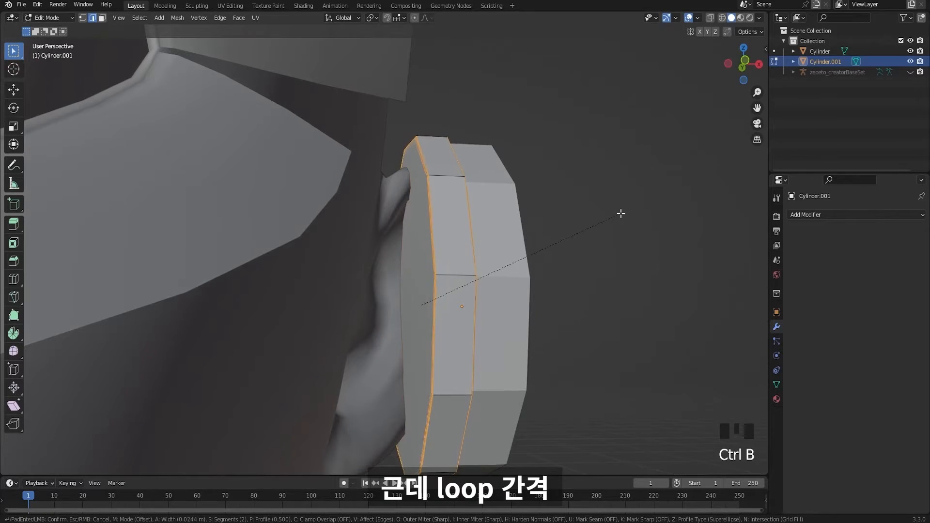
- Bevel the cushion's two selected rim edge loops with 2 segments and return to Object Mode
{"action": "left_click", "coordinate": [649, 189]}
{"action": "key", "text": "Tab"}
{"action": "scroll", "coordinate": [567, 284], "scroll_direction": "down", "scroll_amount": 3}
{"action": "mouse_move", "coordinate": [567, 284]}
{"action": "middle_mouse_down"}
{"action": "mouse_move", "coordinate": [554, 284]}
{"action": "mouse_move", "coordinate": [568, 255]}
{"action": "mouse_move", "coordinate": [577, 286]}
{"action": "mouse_move", "coordinate": [575, 272]}
{"action": "middle_mouse_up"}
- Move the ear cup's outer disc along the global X axis toward the cushion to close the gap between them
{"action": "left_click", "coordinate": [517, 269]}
{"action": "left_click", "coordinate": [517, 270]}
{"action": "left_click", "coordinate": [402, 245]}
{"action": "left_click", "coordinate": [533, 236]}
{"action": "middle_click_drag", "start_coordinate": [492, 238], "coordinate": [449, 189]}
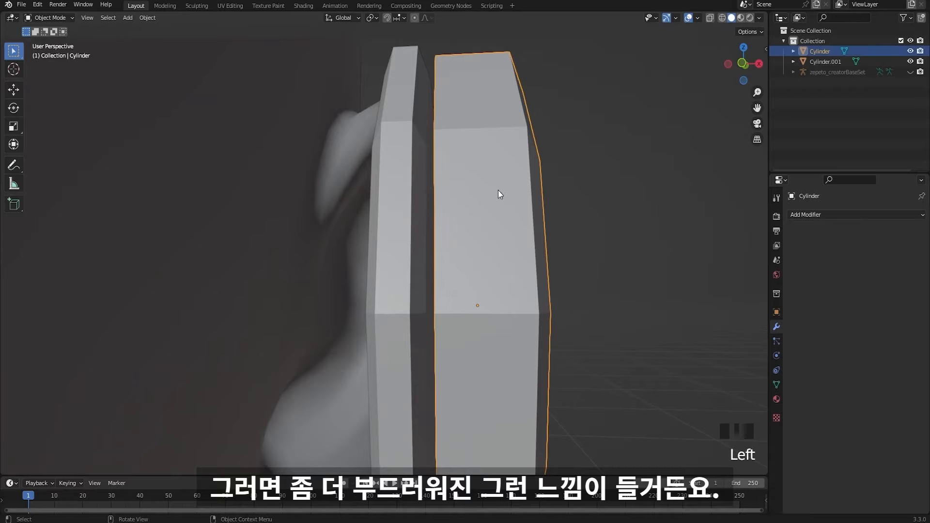
{"action": "scroll", "coordinate": [498, 242], "scroll_direction": "down", "scroll_amount": 3}
{"action": "middle_click_drag", "start_coordinate": [498, 249], "coordinate": [373, 180]}
{"action": "middle_click_drag", "start_coordinate": [419, 239], "coordinate": [499, 181], "text": "ctrl"}
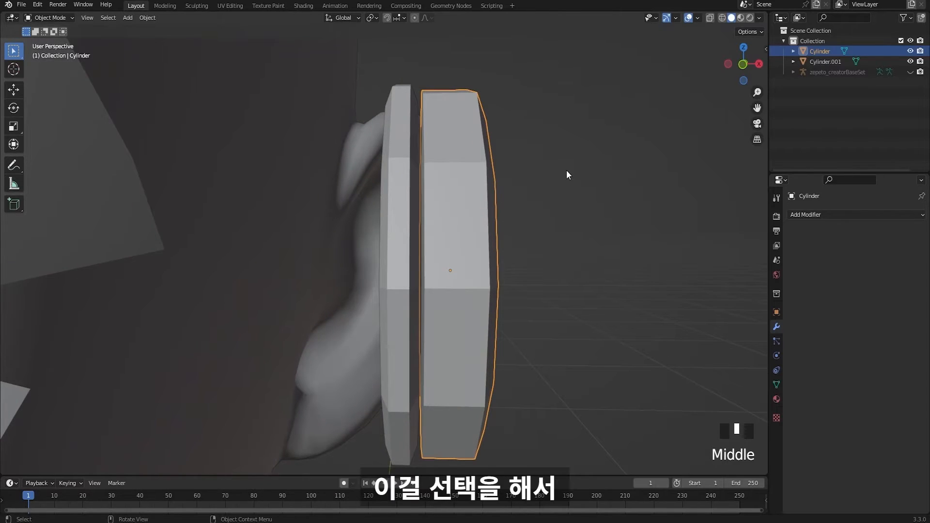
{"action": "key", "text": "g"}
{"action": "key", "text": "x"}
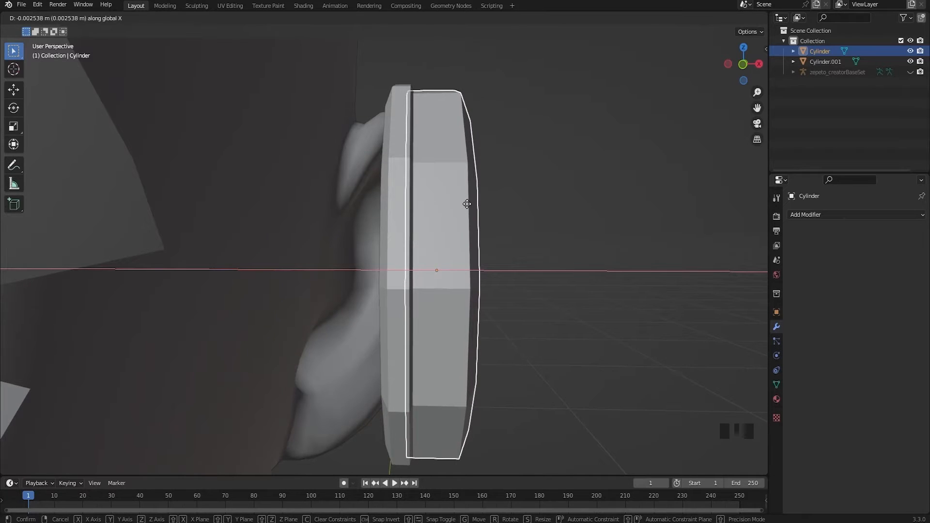
{"action": "left_click", "coordinate": [499, 194]}
- Examine the ear cup's fit against the head from several angles, including the right orthographic view
{"action": "scroll", "coordinate": [546, 316], "scroll_direction": "down", "scroll_amount": 5}
{"action": "middle_click_drag", "start_coordinate": [546, 316], "coordinate": [406, 281]}
{"action": "scroll", "coordinate": [567, 326], "scroll_direction": "down", "scroll_amount": 6}
{"action": "key", "text": "KP_3"}
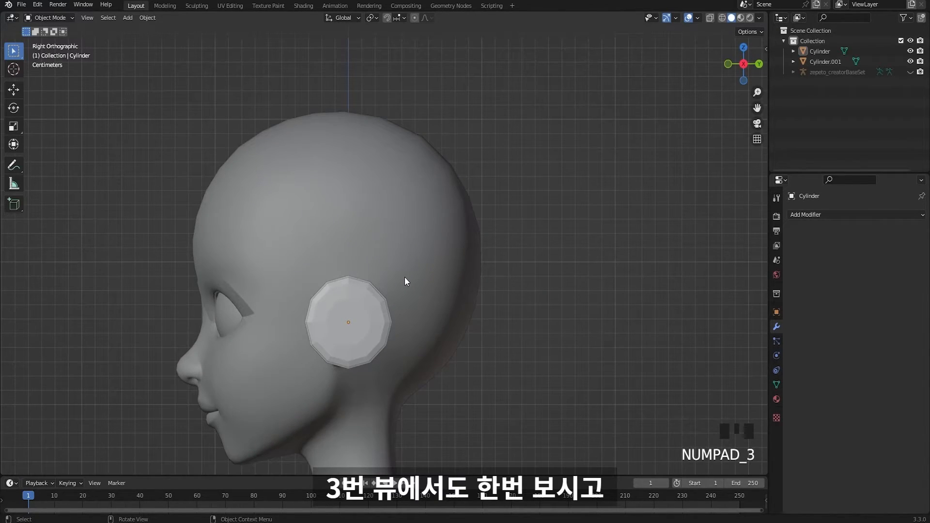
{"action": "scroll", "coordinate": [405, 281], "scroll_direction": "up", "scroll_amount": 2}
{"action": "middle_click_drag", "start_coordinate": [394, 270], "coordinate": [369, 302], "text": "shift"}
{"action": "scroll", "coordinate": [488, 207], "scroll_direction": "up", "scroll_amount": 2}
{"action": "scroll", "coordinate": [438, 219], "scroll_direction": "up", "scroll_amount": 2}
{"action": "left_click", "coordinate": [437, 219]}
{"action": "middle_click_drag", "start_coordinate": [359, 270], "coordinate": [429, 259]}
{"action": "scroll", "coordinate": [426, 268], "scroll_direction": "down", "scroll_amount": 2}
{"action": "scroll", "coordinate": [467, 244], "scroll_direction": "down", "scroll_amount": 1}
{"action": "middle_click_drag", "start_coordinate": [403, 307], "coordinate": [451, 203], "text": "shift"}
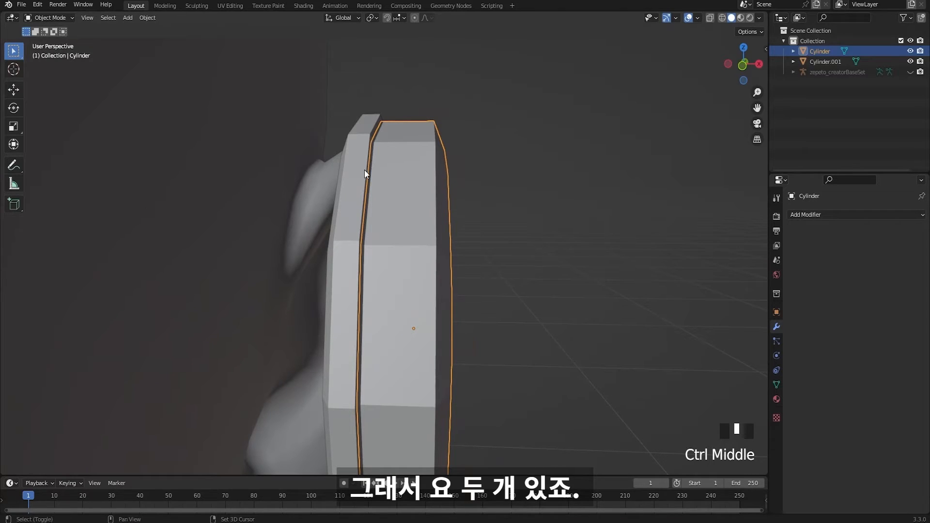
- Select the outer disc and the cushion together, and join them into one object
{"action": "left_click", "coordinate": [365, 170], "text": "shift"}
{"action": "scroll", "coordinate": [455, 179], "scroll_direction": "down", "scroll_amount": 2}
{"action": "double_click", "coordinate": [458, 191]}
{"action": "left_click", "coordinate": [397, 205]}
{"action": "left_click", "coordinate": [376, 201], "text": "shift"}
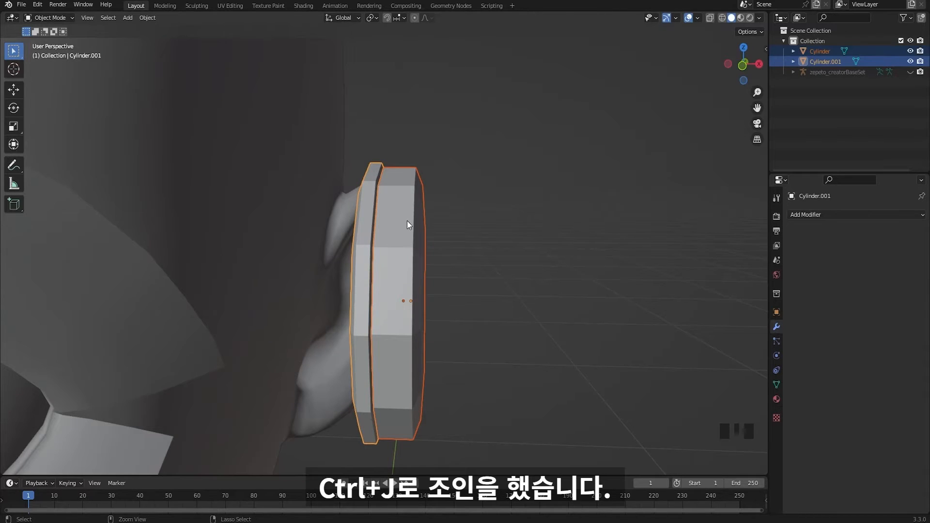
{"action": "key", "text": "ctrl+j"}
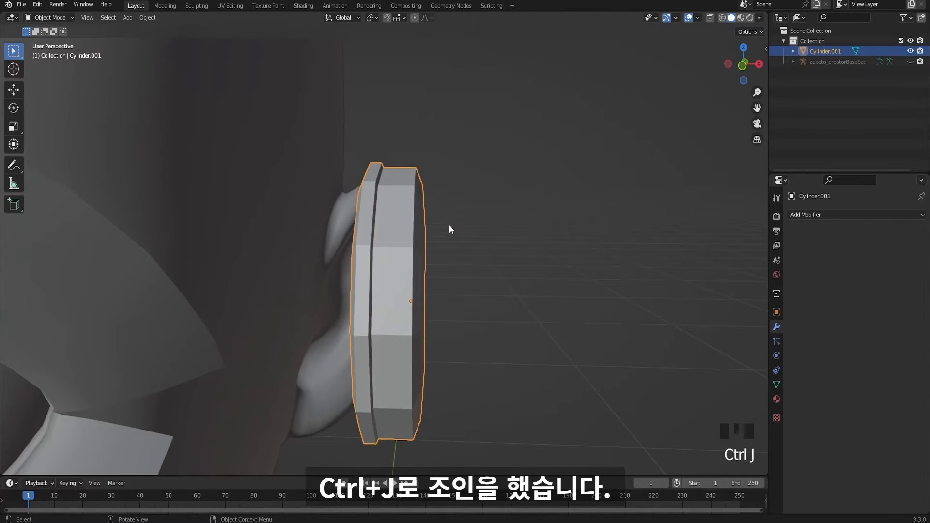
- Add a Mirror modifier on the X axis to the joined ear cup
{"action": "scroll", "coordinate": [446, 227], "scroll_direction": "down", "scroll_amount": 7}
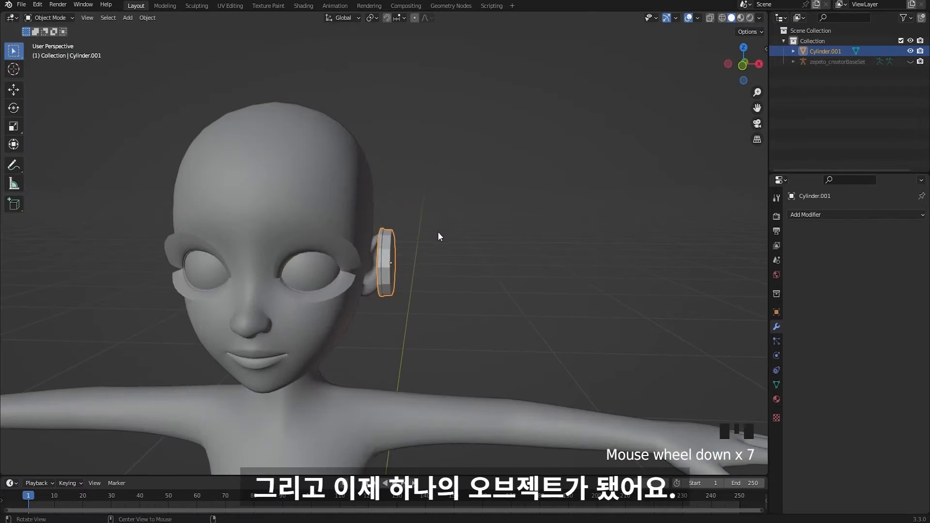
{"action": "middle_click_drag", "start_coordinate": [438, 231], "coordinate": [447, 233]}
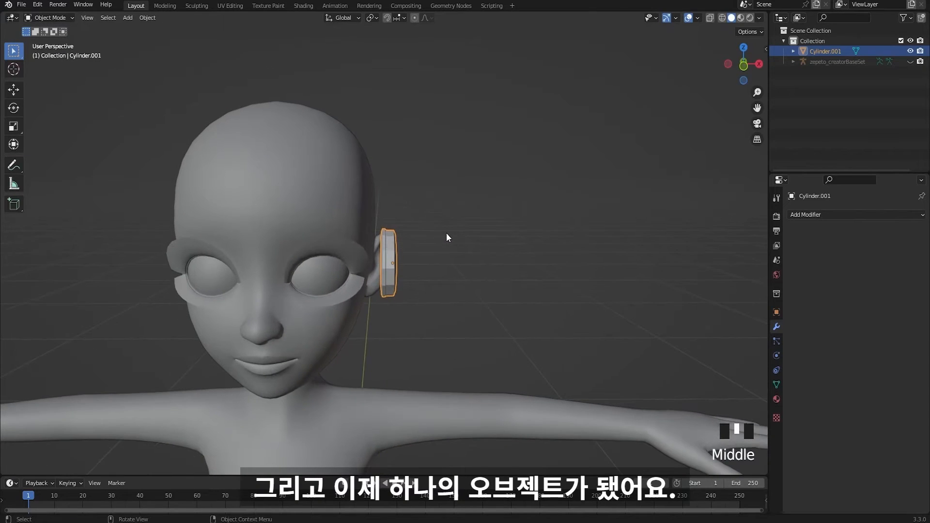
{"action": "key", "text": "g"}
{"action": "right_click", "coordinate": [460, 198]}
{"action": "scroll", "coordinate": [452, 216], "scroll_direction": "up", "scroll_amount": 2}
{"action": "mouse_move", "coordinate": [452, 216]}
{"action": "middle_mouse_down"}
{"action": "mouse_move", "coordinate": [457, 201]}
{"action": "mouse_move", "coordinate": [455, 234]}
{"action": "middle_mouse_up"}
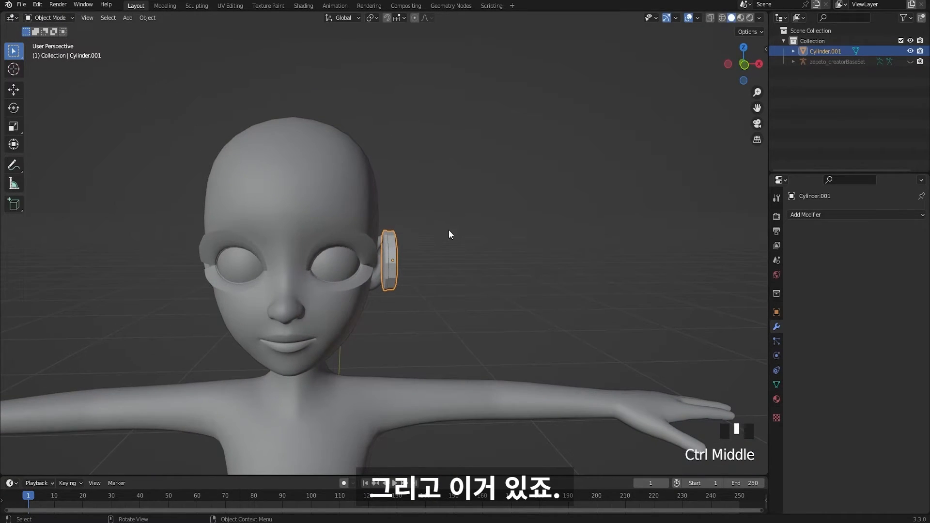
{"action": "scroll", "coordinate": [452, 234], "scroll_direction": "up", "scroll_amount": 2}
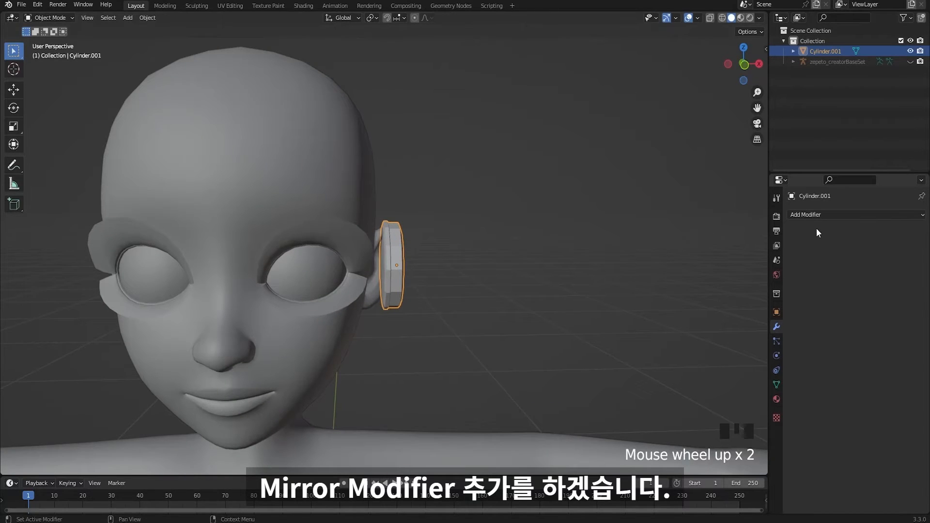
{"action": "left_click", "coordinate": [821, 214]}
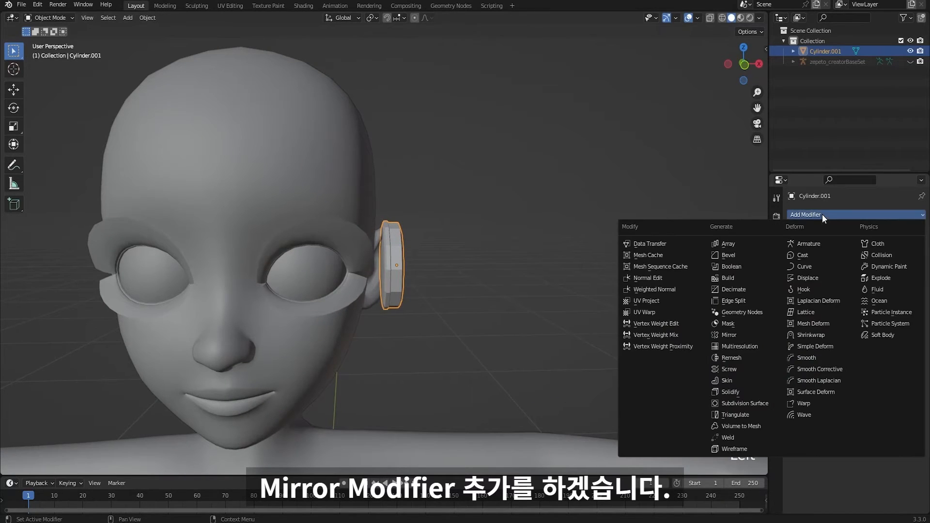
{"action": "left_click", "coordinate": [759, 333]}
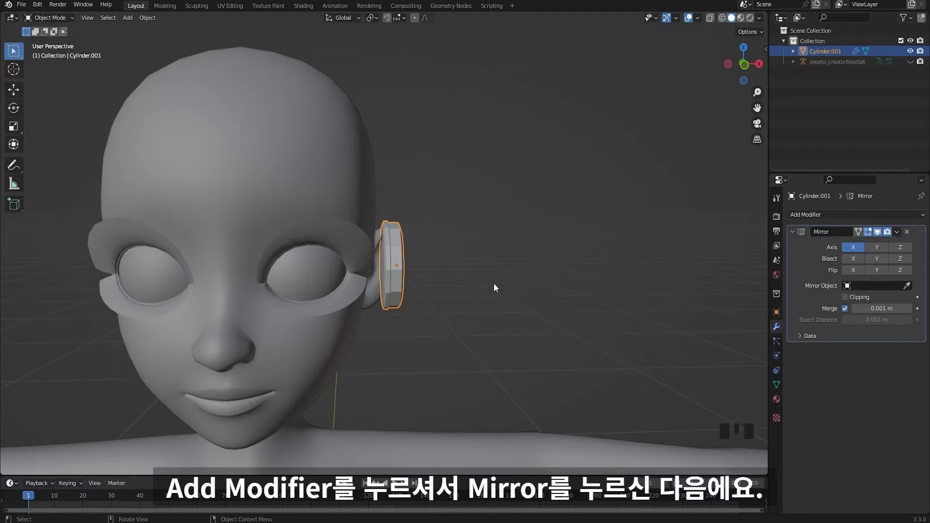
- Apply only the ear cup's location to its mesh data, targeting its origin point
{"action": "scroll", "coordinate": [479, 283], "scroll_direction": "down", "scroll_amount": 1}
{"action": "scroll", "coordinate": [451, 284], "scroll_direction": "up", "scroll_amount": 1}
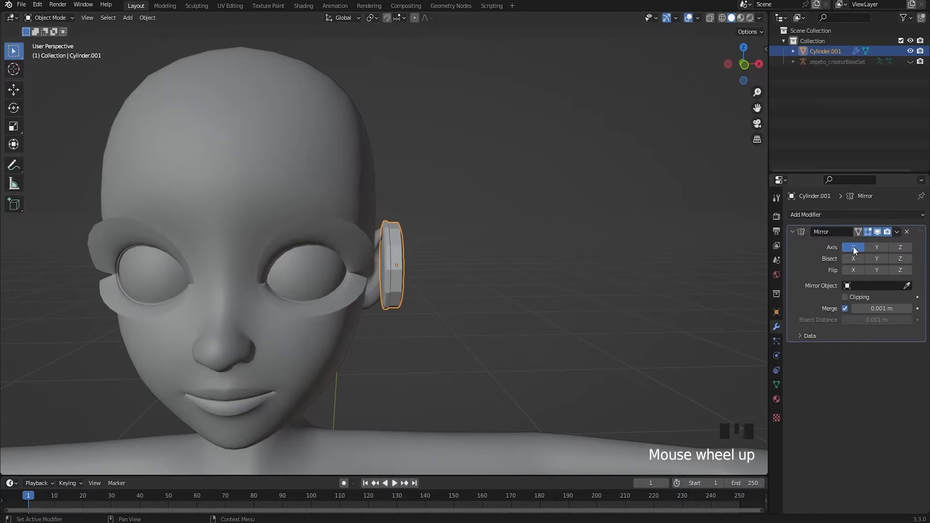
{"action": "scroll", "coordinate": [374, 247], "scroll_direction": "down", "scroll_amount": 2}
{"action": "middle_click_drag", "start_coordinate": [177, 246], "coordinate": [276, 278]}
{"action": "scroll", "coordinate": [341, 281], "scroll_direction": "up", "scroll_amount": 1}
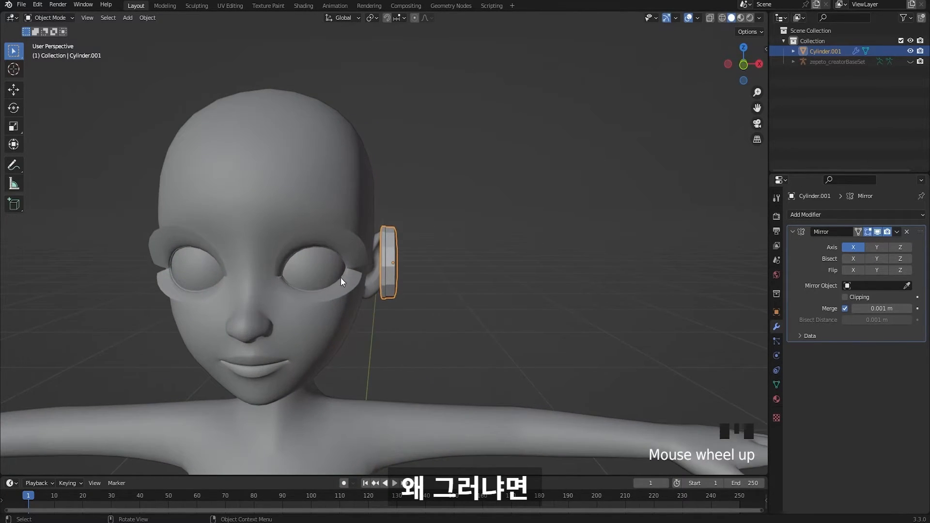
{"action": "scroll", "coordinate": [396, 257], "scroll_direction": "up", "scroll_amount": 4}
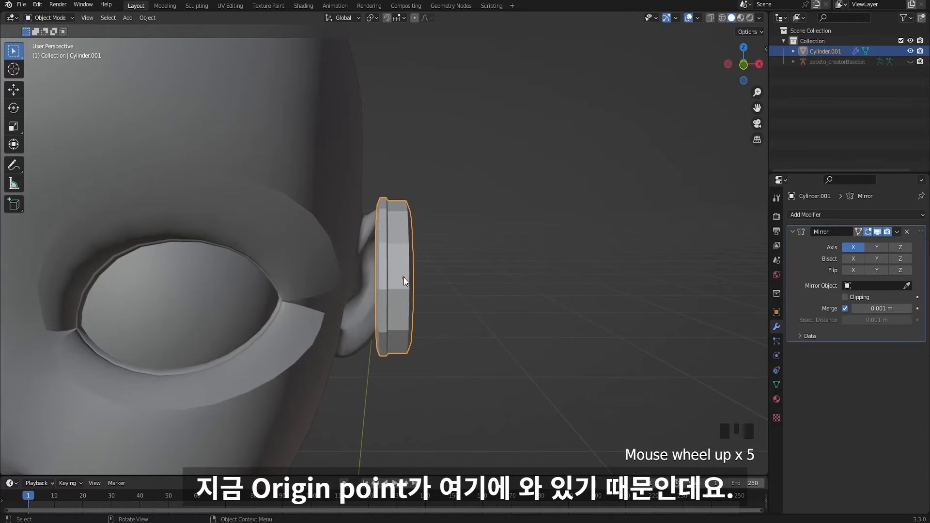
{"action": "scroll", "coordinate": [404, 281], "scroll_direction": "down", "scroll_amount": 5}
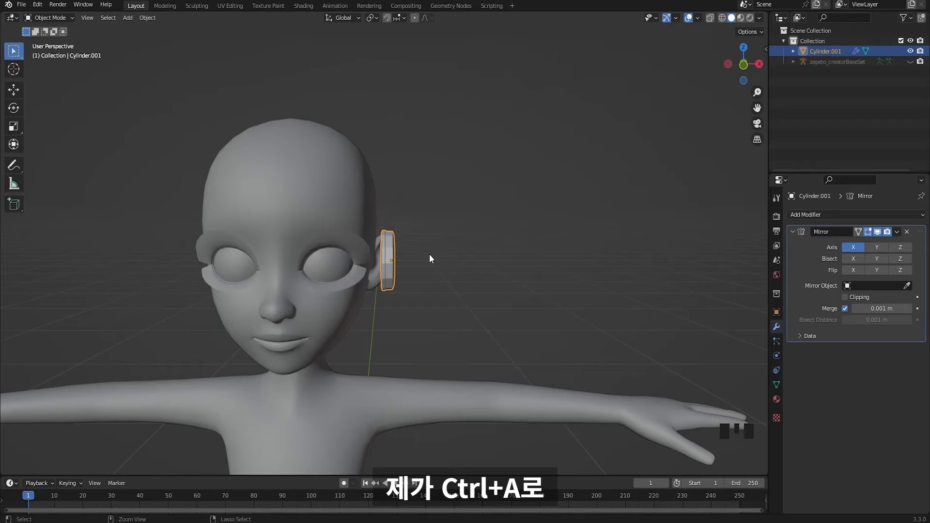
{"action": "key", "text": "ctrl+a"}
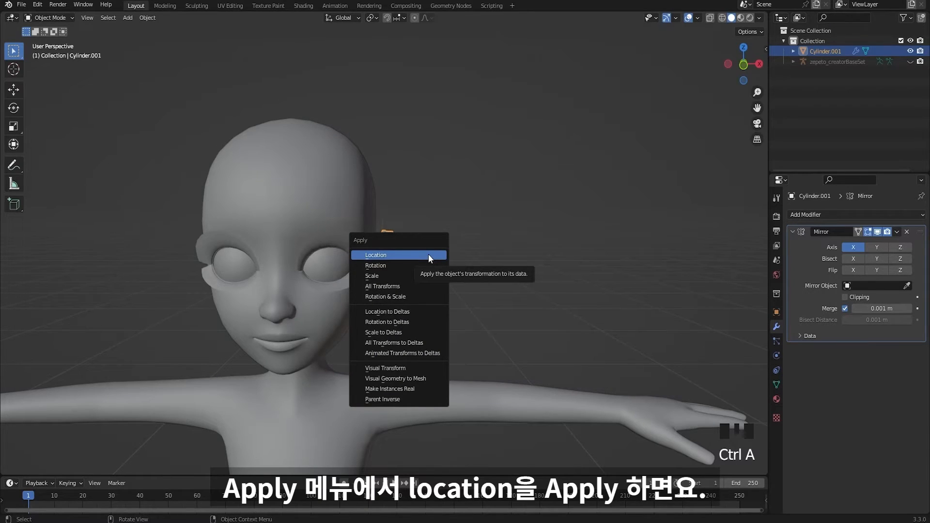
{"action": "left_click", "coordinate": [428, 254]}
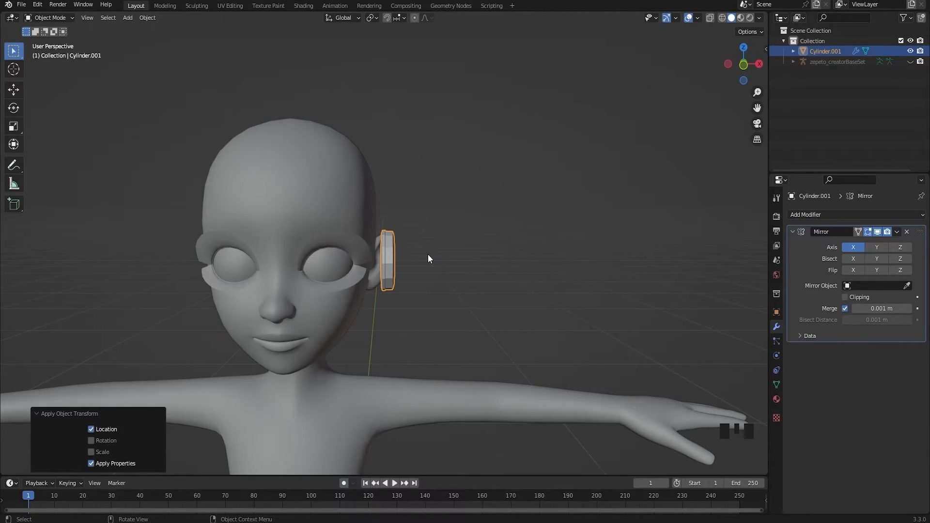
- Apply all transforms of the ear cup so the Mirror modifier works across the head's center
{"action": "scroll", "coordinate": [425, 257], "scroll_direction": "down", "scroll_amount": 2}
{"action": "mouse_move", "coordinate": [425, 257]}
{"action": "middle_mouse_down"}
{"action": "mouse_move", "coordinate": [437, 232]}
{"action": "mouse_move", "coordinate": [435, 259]}
{"action": "mouse_move", "coordinate": [415, 261]}
{"action": "mouse_move", "coordinate": [427, 368]}
{"action": "mouse_move", "coordinate": [419, 261]}
{"action": "mouse_move", "coordinate": [448, 342]}
{"action": "mouse_move", "coordinate": [424, 241]}
{"action": "middle_mouse_up"}
{"action": "middle_click_drag", "start_coordinate": [424, 241], "coordinate": [429, 266], "text": "shift"}
{"action": "mouse_move", "coordinate": [430, 265]}
{"action": "middle_mouse_down", "text": "ctrl"}
{"action": "mouse_move", "coordinate": [433, 276]}
{"action": "mouse_move", "coordinate": [435, 248]}
{"action": "middle_mouse_up", "text": "ctrl"}
{"action": "key", "text": "n"}
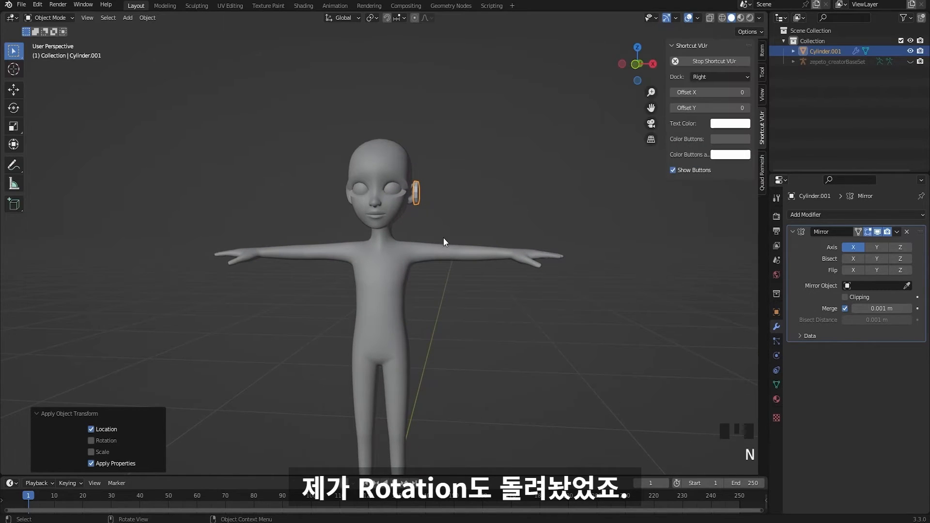
{"action": "key", "text": "n"}
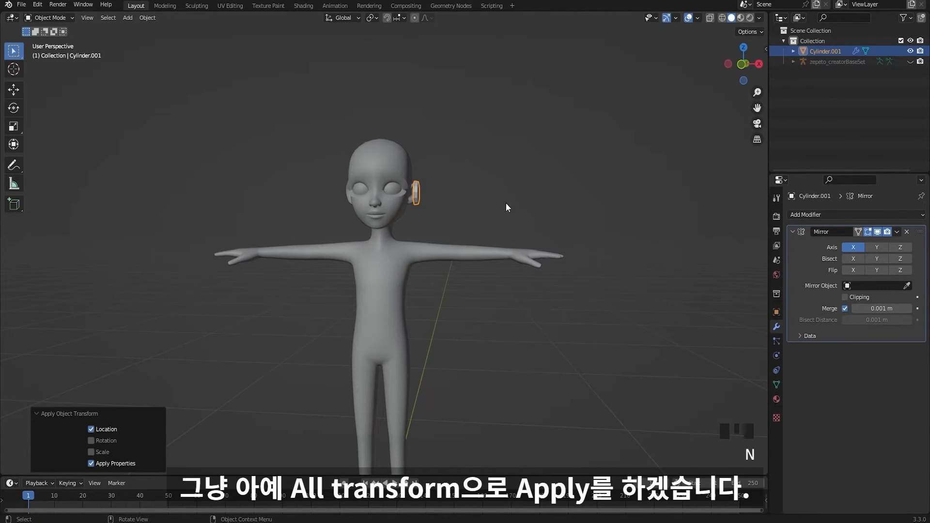
{"action": "middle_click_drag", "start_coordinate": [495, 193], "coordinate": [506, 213], "text": "ctrl"}
{"action": "key", "text": "ctrl+a"}
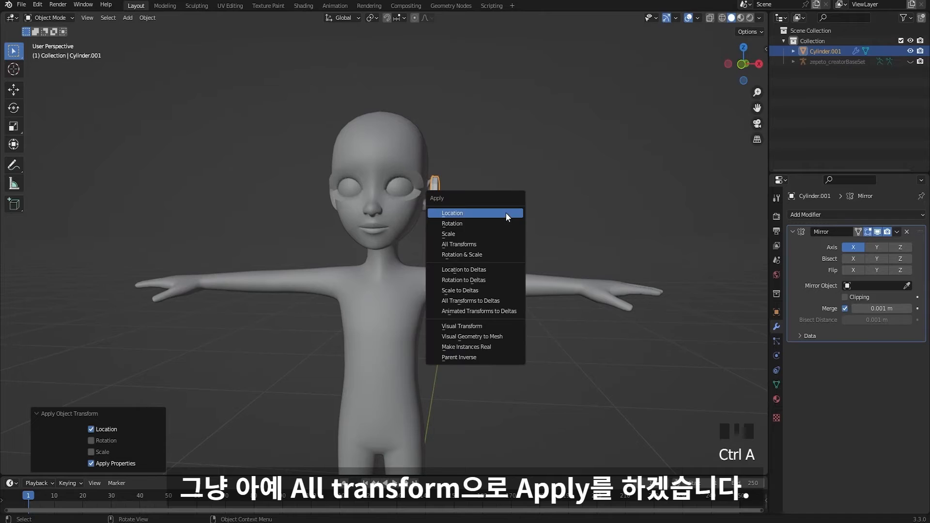
{"action": "left_click", "coordinate": [467, 244]}
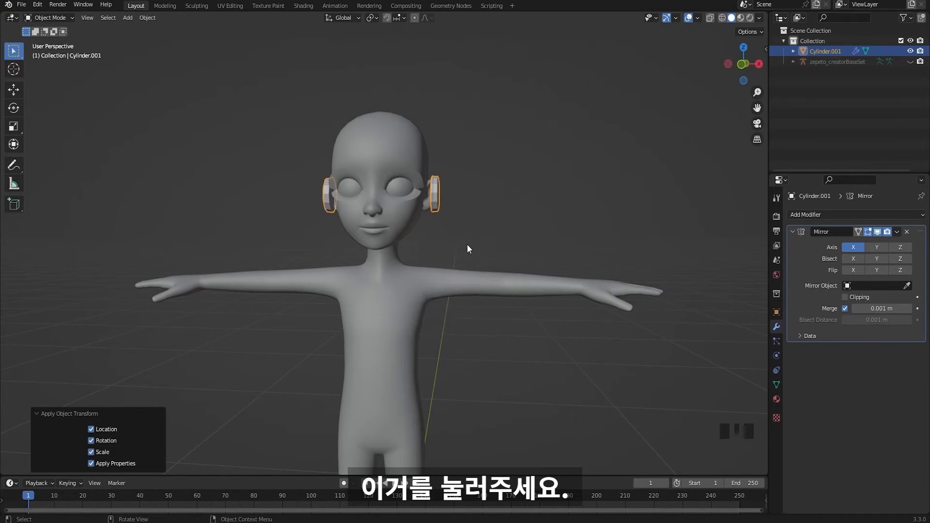
- Check the ear cup's location, rotation and scale values, and look over the mirrored pair on the head
{"action": "mouse_move", "coordinate": [467, 239]}
{"action": "middle_mouse_down"}
{"action": "mouse_move", "coordinate": [480, 238]}
{"action": "mouse_move", "coordinate": [479, 206]}
{"action": "mouse_move", "coordinate": [490, 252]}
{"action": "mouse_move", "coordinate": [478, 252]}
{"action": "middle_mouse_up"}
{"action": "left_click", "coordinate": [490, 251]}
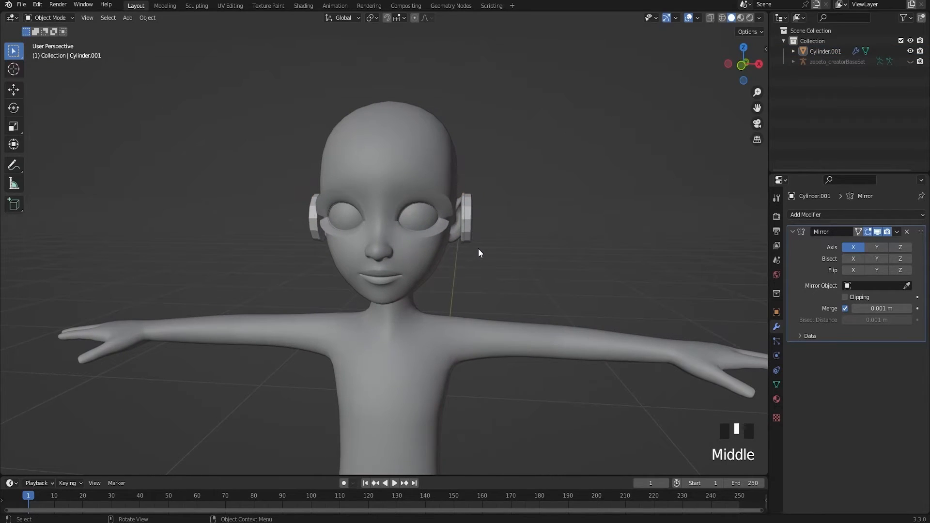
{"action": "key", "text": "n"}
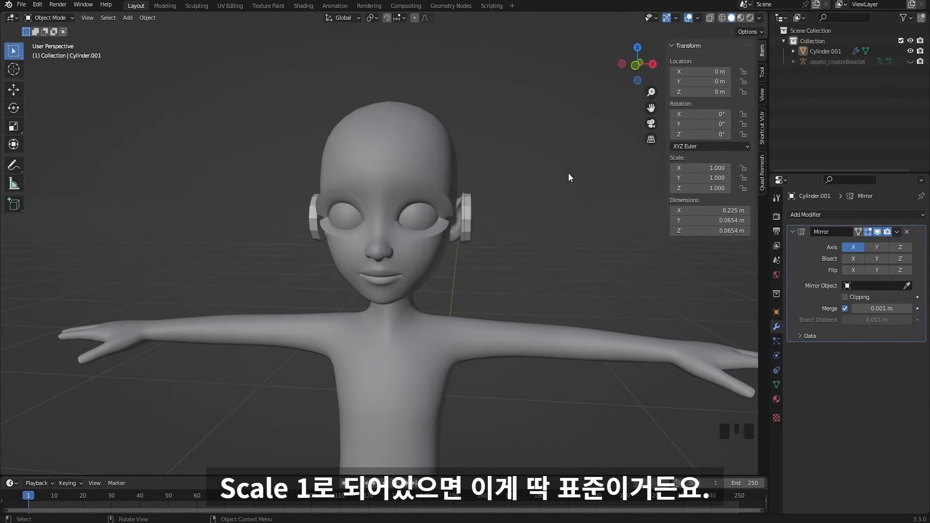
{"action": "scroll", "coordinate": [510, 205], "scroll_direction": "up", "scroll_amount": 2}
{"action": "left_click", "coordinate": [508, 201]}
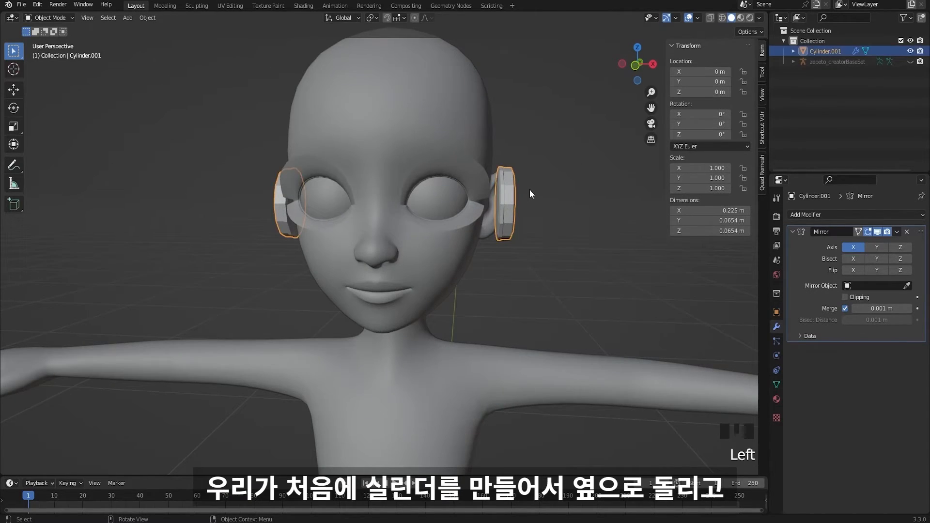
{"action": "scroll", "coordinate": [528, 190], "scroll_direction": "down", "scroll_amount": 1}
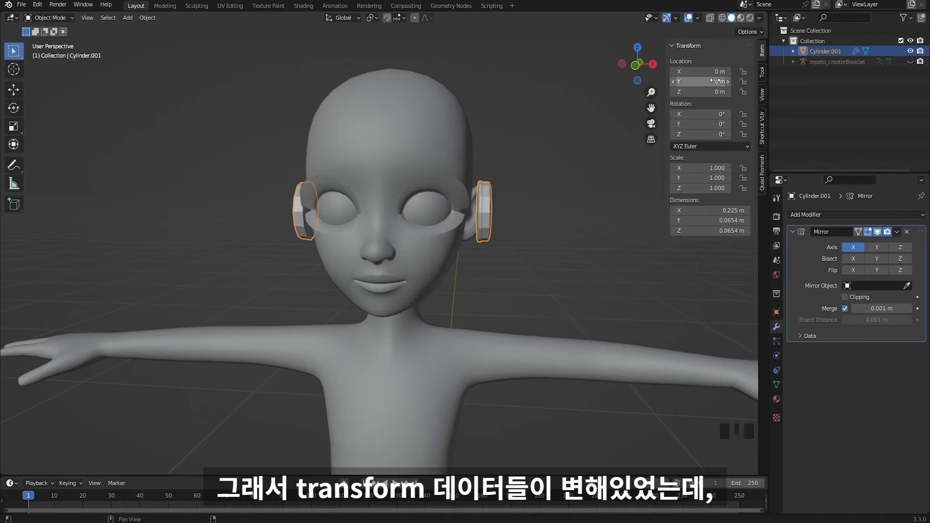
{"action": "key", "text": "n"}
{"action": "middle_click_drag", "start_coordinate": [576, 231], "coordinate": [586, 255], "text": "ctrl"}
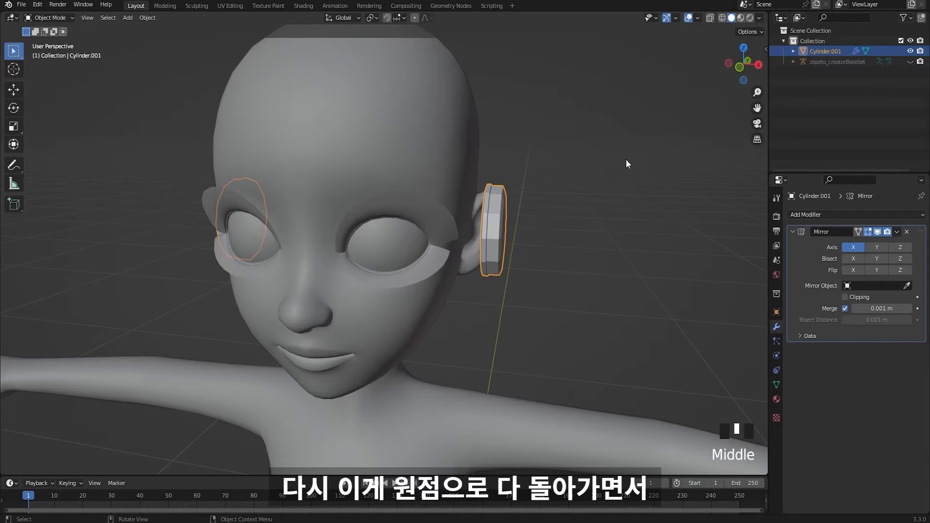
{"action": "key", "text": "n"}
{"action": "key", "text": "n"}
{"action": "key", "text": "n"}
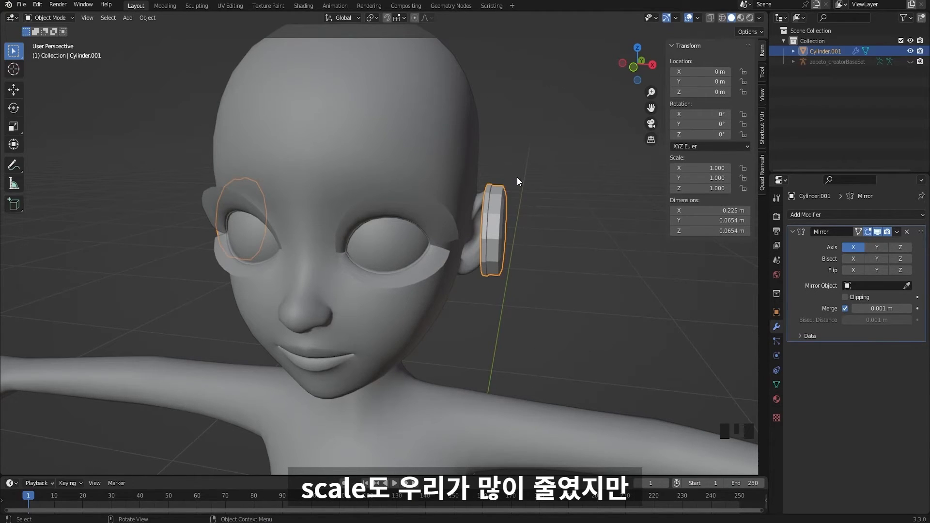
{"action": "left_click", "coordinate": [530, 170]}
{"action": "left_click", "coordinate": [497, 197]}
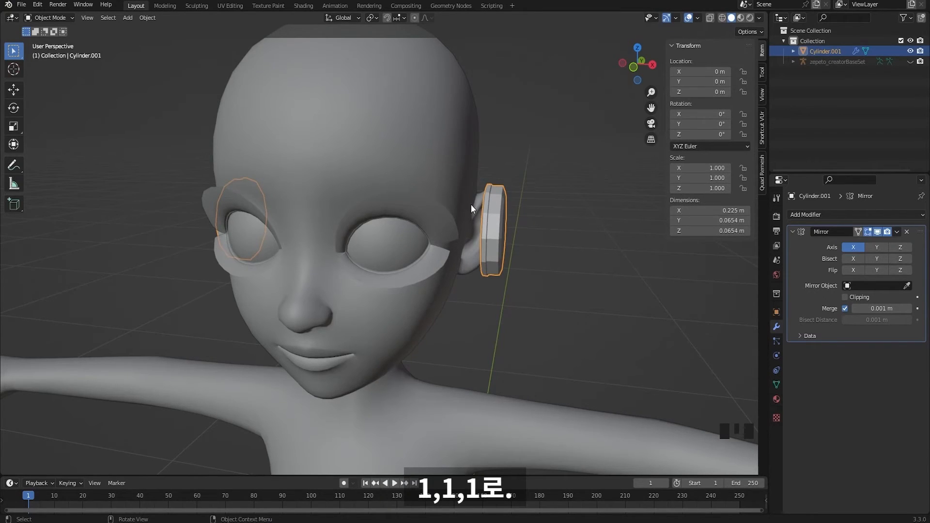
{"action": "key", "text": "n"}
{"action": "left_click", "coordinate": [546, 234]}
{"action": "middle_click_drag", "start_coordinate": [545, 215], "coordinate": [460, 203]}
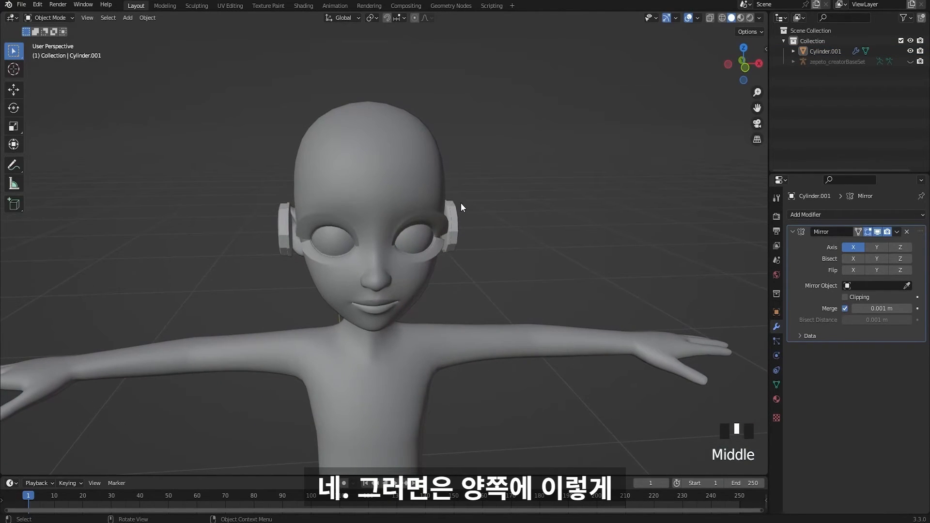
- Examine how the mirrored ear cups sit on both ears in the front orthographic view
{"action": "left_click", "coordinate": [460, 203]}
{"action": "key", "text": "KP_1"}
{"action": "scroll", "coordinate": [444, 203], "scroll_direction": "up", "scroll_amount": 2}
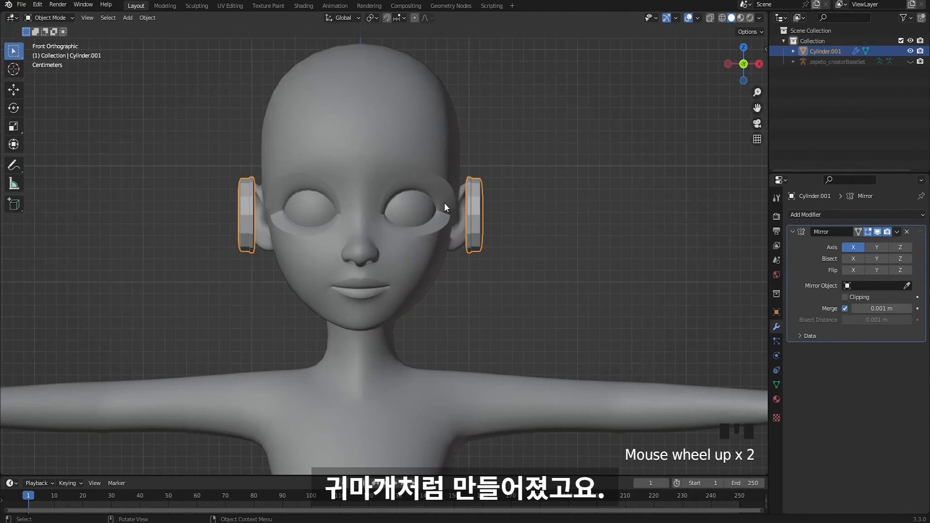
{"action": "scroll", "coordinate": [527, 205], "scroll_direction": "up", "scroll_amount": 1}
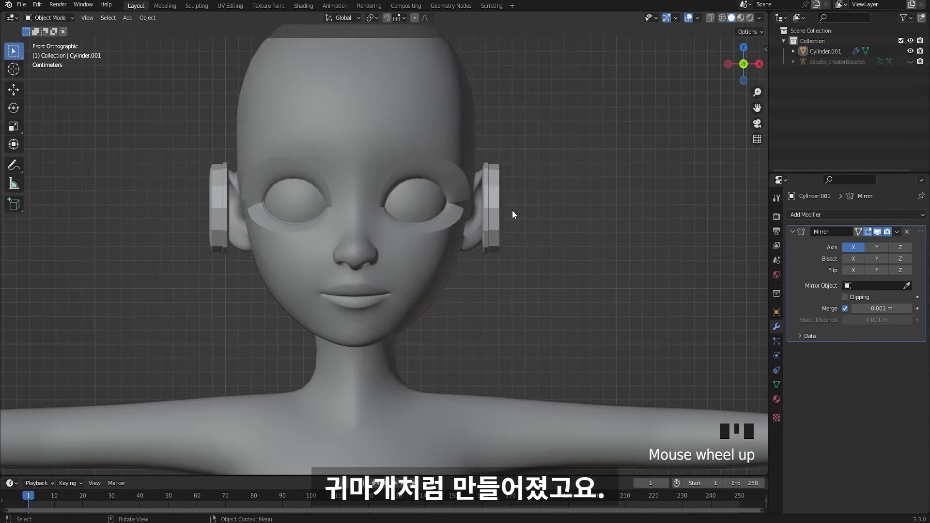
{"action": "left_click", "coordinate": [494, 218]}
{"action": "middle_click_drag", "start_coordinate": [494, 218], "coordinate": [516, 239], "text": "shift"}
{"action": "scroll", "coordinate": [557, 226], "scroll_direction": "up", "scroll_amount": 1}
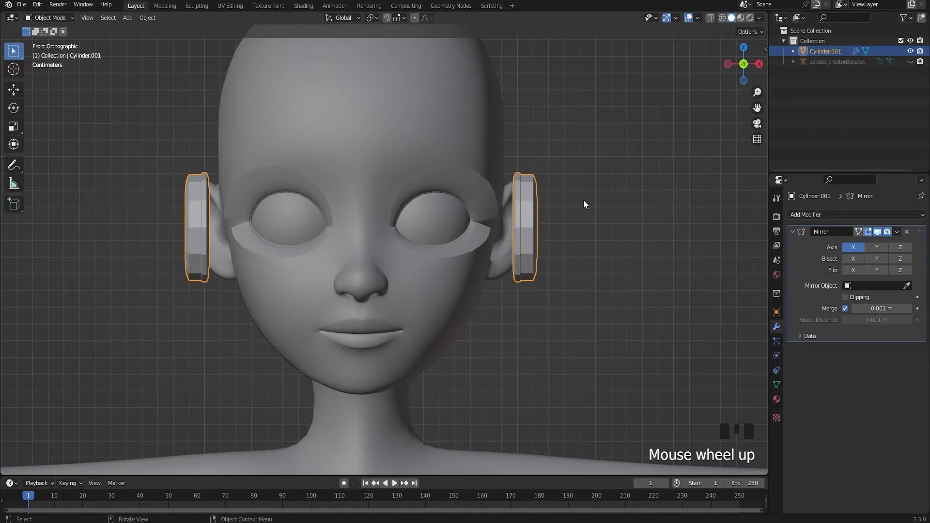
{"action": "middle_click_drag", "start_coordinate": [584, 200], "coordinate": [577, 224]}
{"action": "key", "text": "KP_1"}
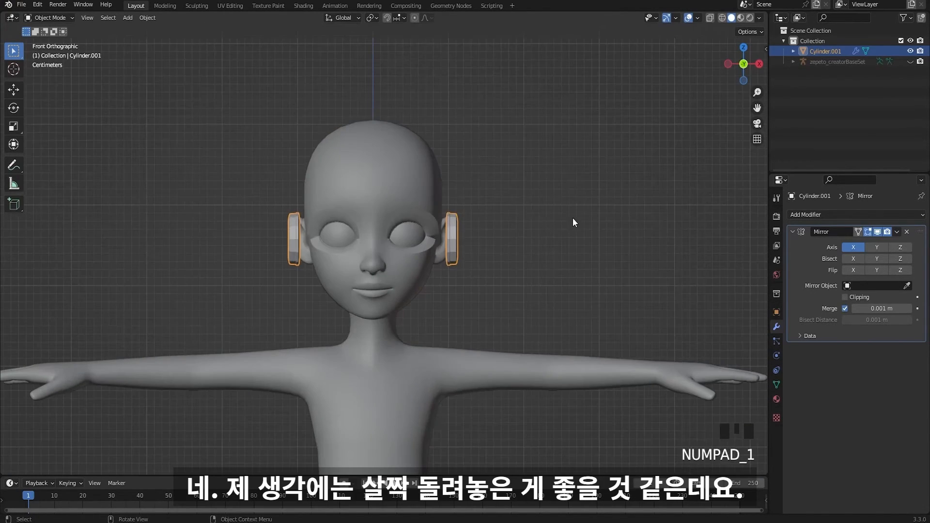
{"action": "scroll", "coordinate": [572, 217], "scroll_direction": "up", "scroll_amount": 4}
{"action": "middle_click_drag", "start_coordinate": [523, 210], "coordinate": [545, 225], "text": "shift"}
{"action": "scroll", "coordinate": [545, 198], "scroll_direction": "up", "scroll_amount": 1}
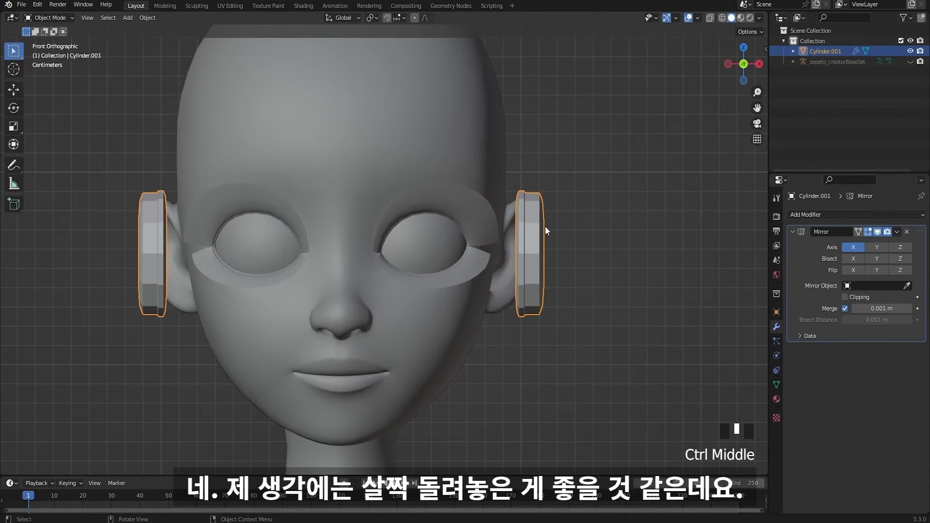
{"action": "key", "text": "r"}
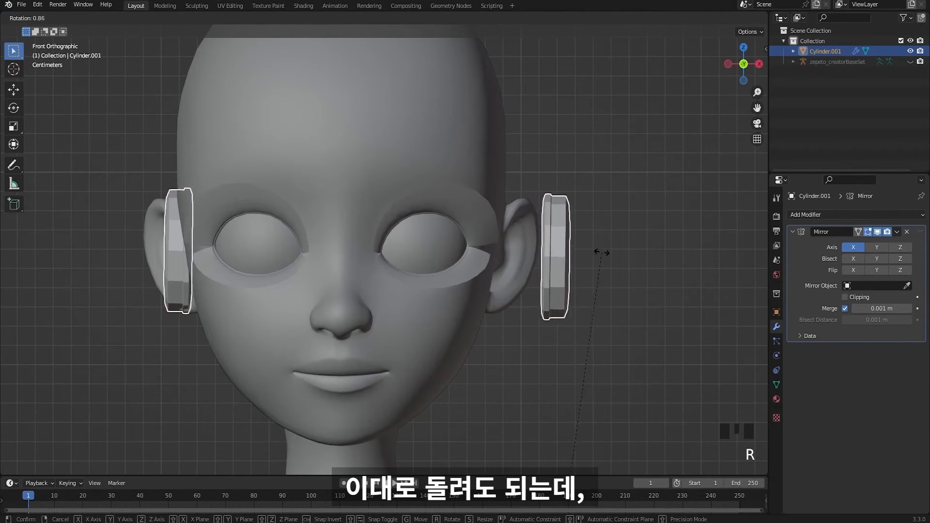
{"action": "right_click", "coordinate": [601, 252]}
{"action": "scroll", "coordinate": [593, 260], "scroll_direction": "down", "scroll_amount": 7}
{"action": "middle_click_drag", "start_coordinate": [593, 260], "coordinate": [526, 177], "text": "shift"}
{"action": "scroll", "coordinate": [423, 388], "scroll_direction": "down", "scroll_amount": 4}
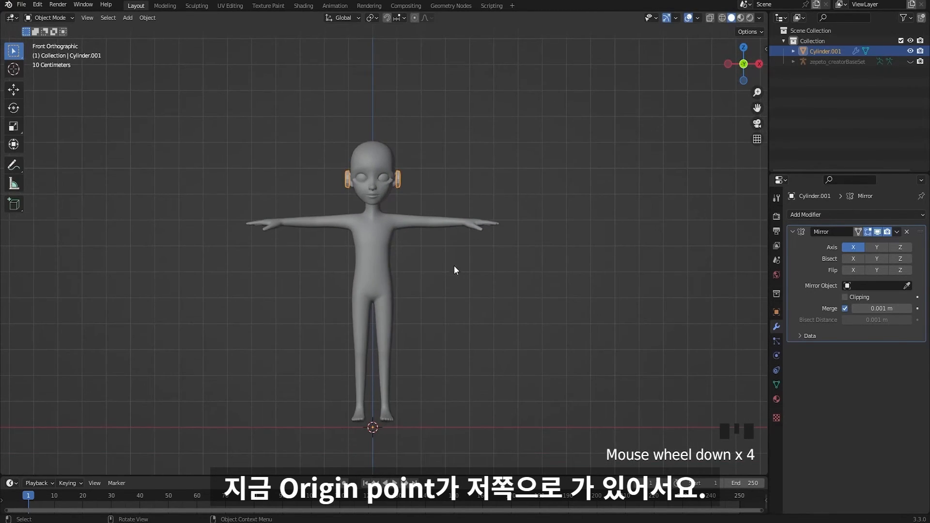
- Rotate the whole ear cup mesh by about 5.32° in the front view in Edit Mode
{"action": "scroll", "coordinate": [455, 266], "scroll_direction": "up", "scroll_amount": 4}
{"action": "middle_click_drag", "start_coordinate": [465, 170], "coordinate": [487, 381], "text": "shift"}
{"action": "scroll", "coordinate": [474, 317], "scroll_direction": "up", "scroll_amount": 5}
{"action": "key", "text": "Tab"}
{"action": "middle_click_drag", "start_coordinate": [530, 318], "coordinate": [534, 266], "text": "shift"}
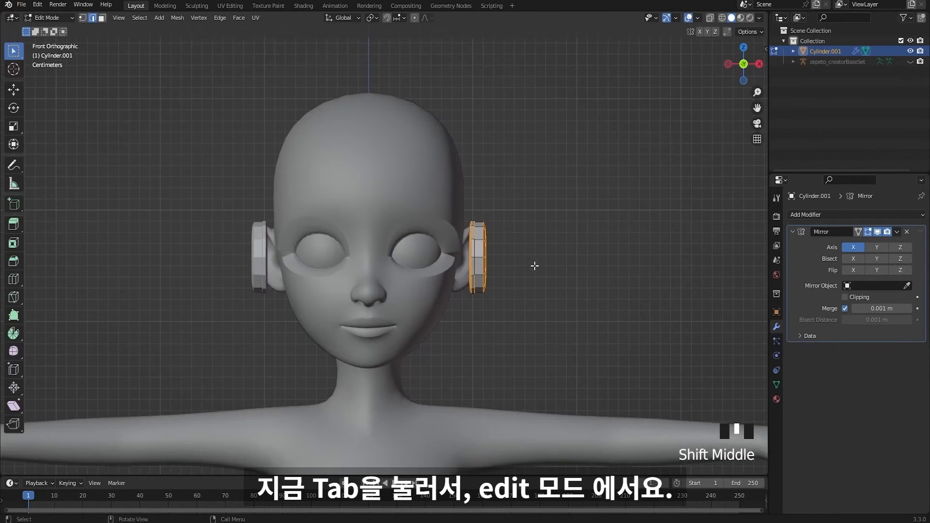
{"action": "scroll", "coordinate": [534, 266], "scroll_direction": "up", "scroll_amount": 2}
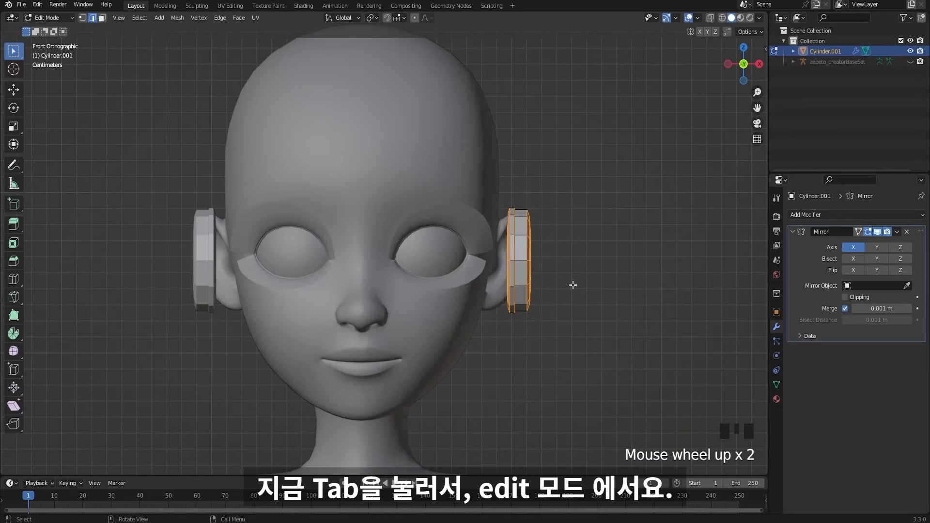
{"action": "key", "text": "a"}
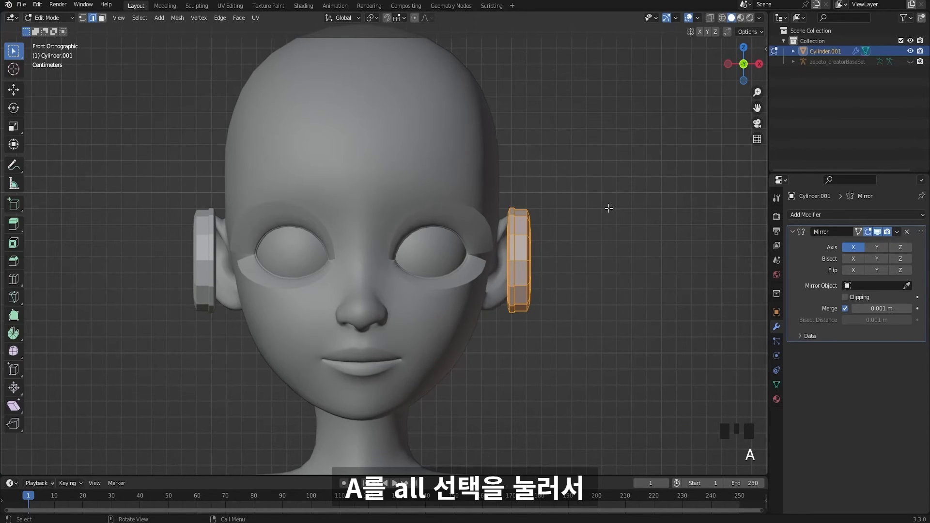
{"action": "key", "text": "r"}
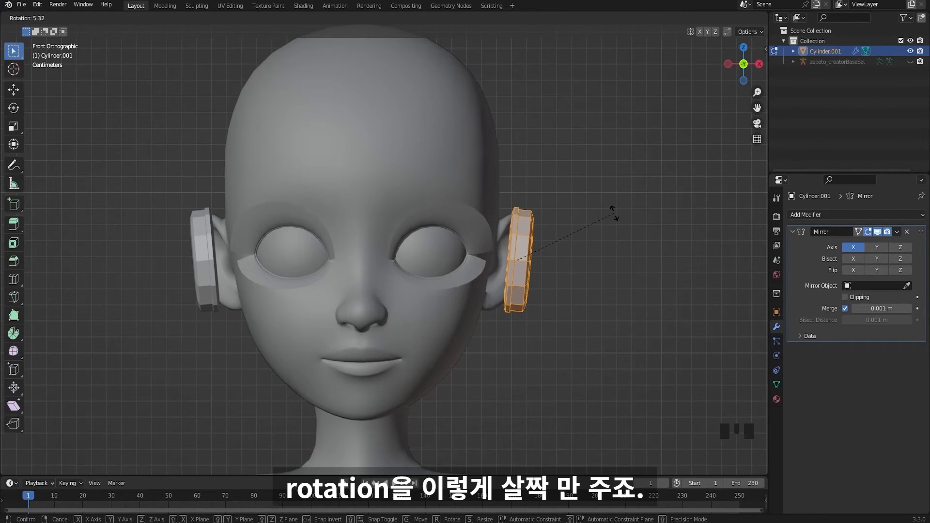
{"action": "left_click", "coordinate": [614, 214]}
- Move the ear cup mesh about -0.0019 m along the global X axis, closer to the head
{"action": "key", "text": "g"}
{"action": "key", "text": "x"}
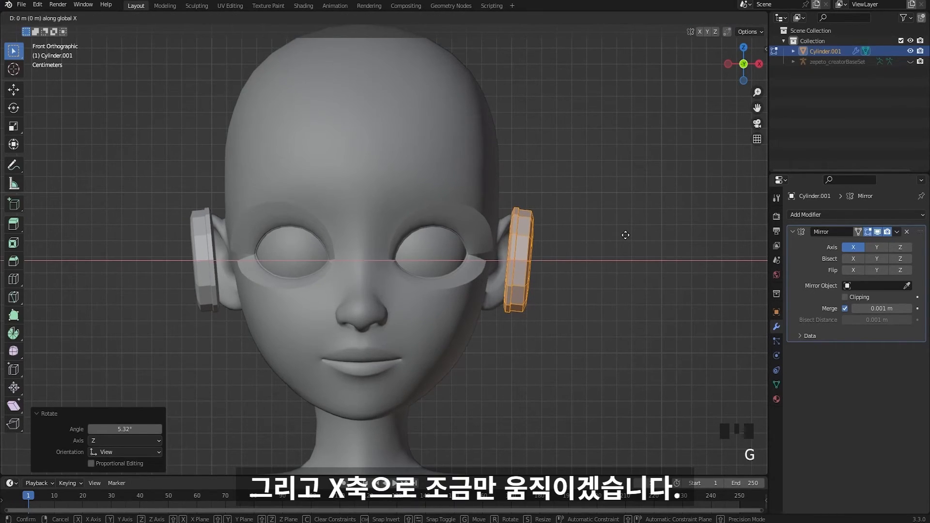
{"action": "left_click", "coordinate": [597, 233]}
- Scale the ear cup mesh up uniformly by a factor of about 1.229
{"action": "middle_click_drag", "start_coordinate": [591, 276], "coordinate": [473, 242]}
{"action": "scroll", "coordinate": [479, 269], "scroll_direction": "down", "scroll_amount": 3}
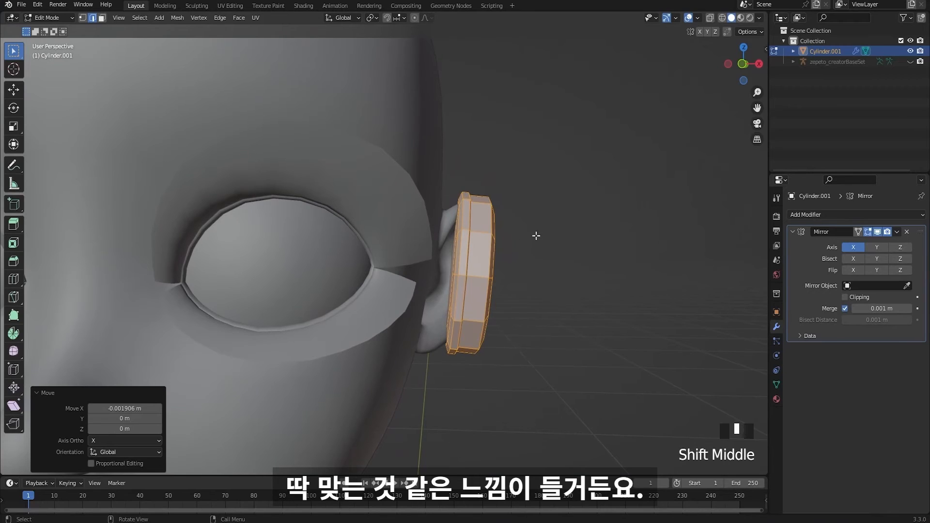
{"action": "key", "text": "s"}
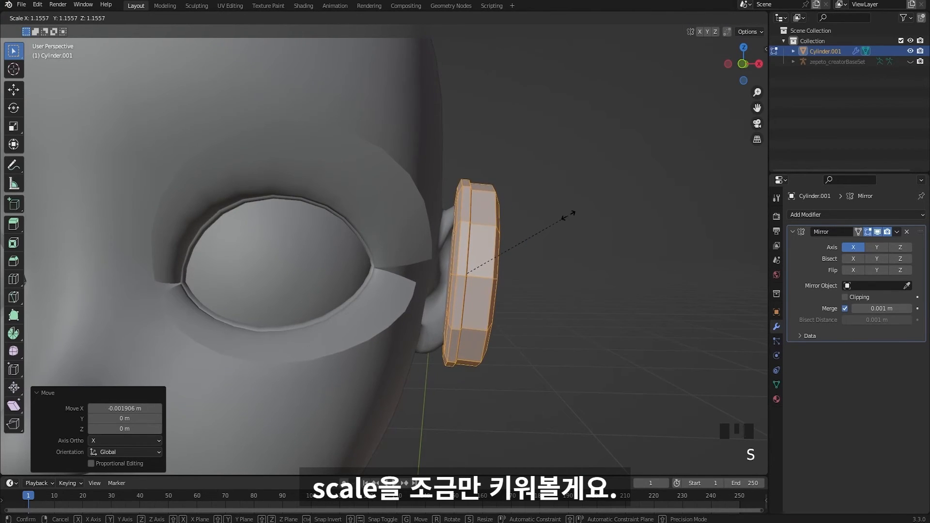
{"action": "left_click", "coordinate": [570, 213]}
{"action": "middle_click_drag", "start_coordinate": [571, 213], "coordinate": [544, 245]}
{"action": "key", "text": "KP_1"}
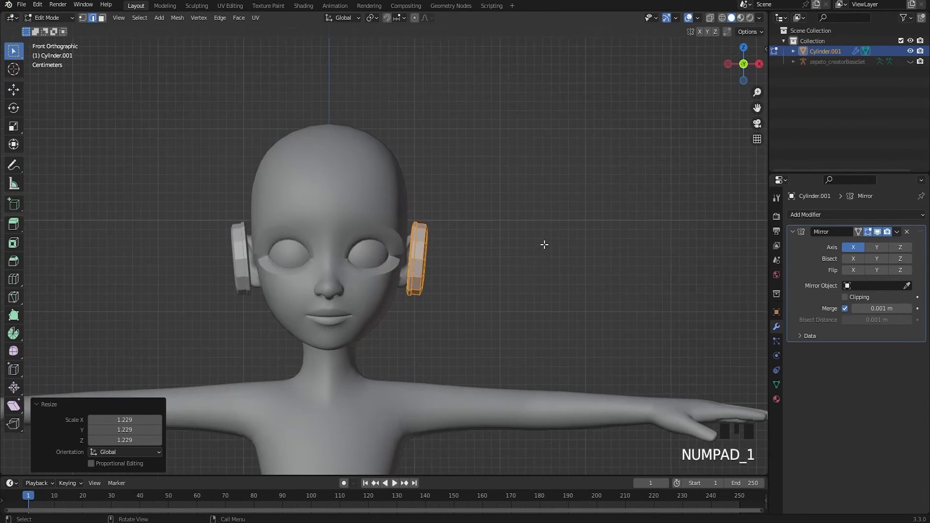
- Move the enlarged ear cup mesh outward by about 0.0036 m along the global X axis
{"action": "scroll", "coordinate": [510, 248], "scroll_direction": "up", "scroll_amount": 3}
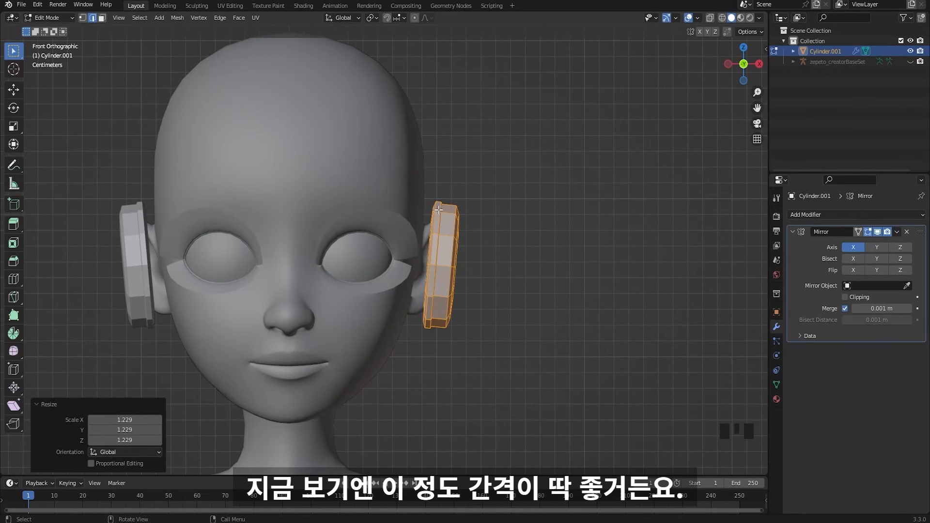
{"action": "key", "text": "g"}
{"action": "key", "text": "x"}
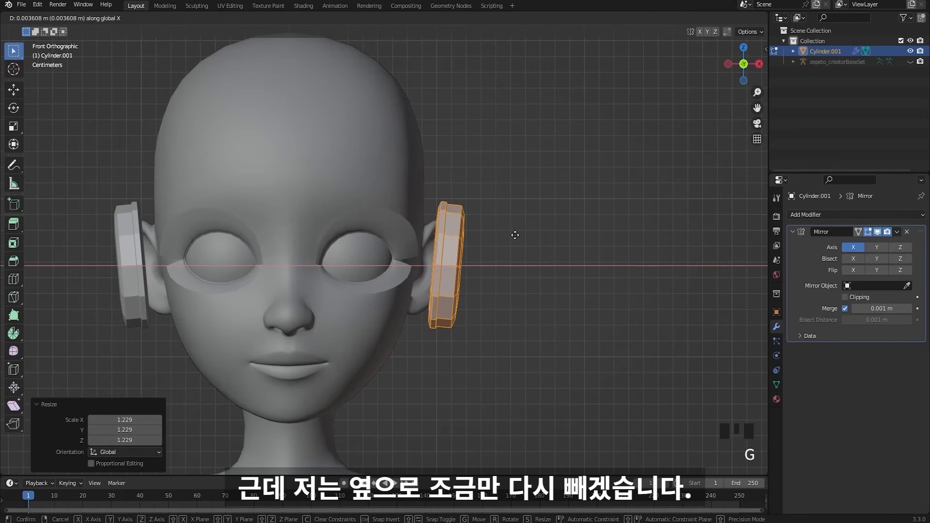
{"action": "left_click", "coordinate": [514, 235]}
{"action": "middle_click_drag", "start_coordinate": [515, 235], "coordinate": [345, 247]}
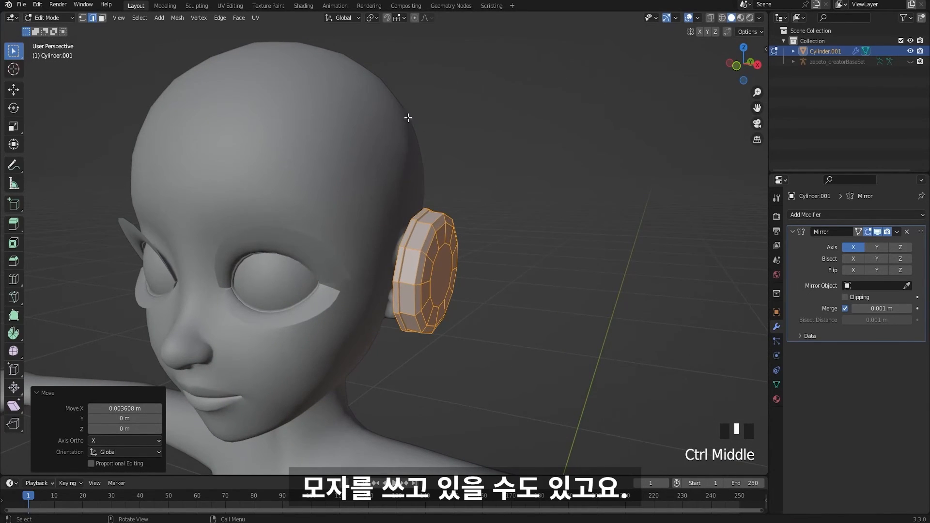
- Adjust the tilt of the ear cup mesh slightly in the front orthographic view
{"action": "scroll", "coordinate": [473, 239], "scroll_direction": "down", "scroll_amount": 2}
{"action": "middle_click_drag", "start_coordinate": [474, 239], "coordinate": [488, 257]}
{"action": "key", "text": "KP_1"}
{"action": "scroll", "coordinate": [488, 258], "scroll_direction": "up", "scroll_amount": 2}
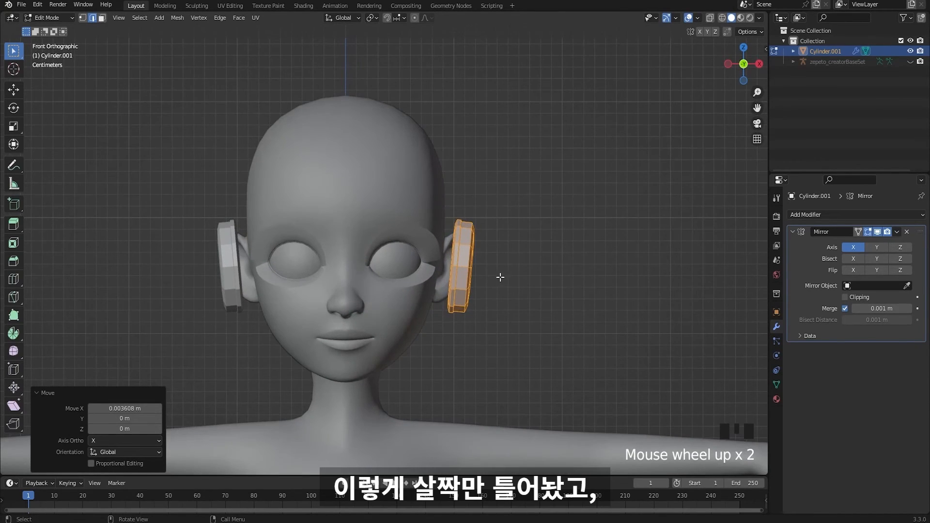
{"action": "key", "text": "r"}
{"action": "left_click", "coordinate": [555, 223]}
- Return to Object Mode and check the fit of both ear cups from the side and the front
{"action": "scroll", "coordinate": [554, 228], "scroll_direction": "down", "scroll_amount": 2}
{"action": "middle_click_drag", "start_coordinate": [554, 228], "coordinate": [471, 222]}
{"action": "key", "text": "Tab"}
{"action": "left_click", "coordinate": [503, 256]}
{"action": "left_click", "coordinate": [420, 272]}
{"action": "middle_click_drag", "start_coordinate": [419, 272], "coordinate": [535, 251], "text": "shift"}
{"action": "scroll", "coordinate": [497, 260], "scroll_direction": "down", "scroll_amount": 3}
{"action": "key", "text": "KP_1"}
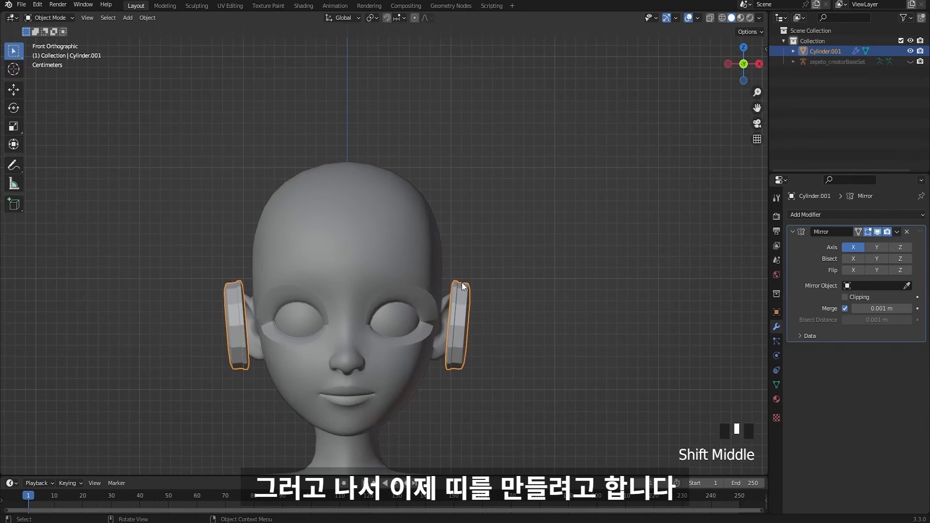
- Sketch annotation lines arching over the head between the two ear cups to outline the headband's shape
{"action": "left_click_drag", "start_coordinate": [414, 152], "coordinate": [369, 138]}
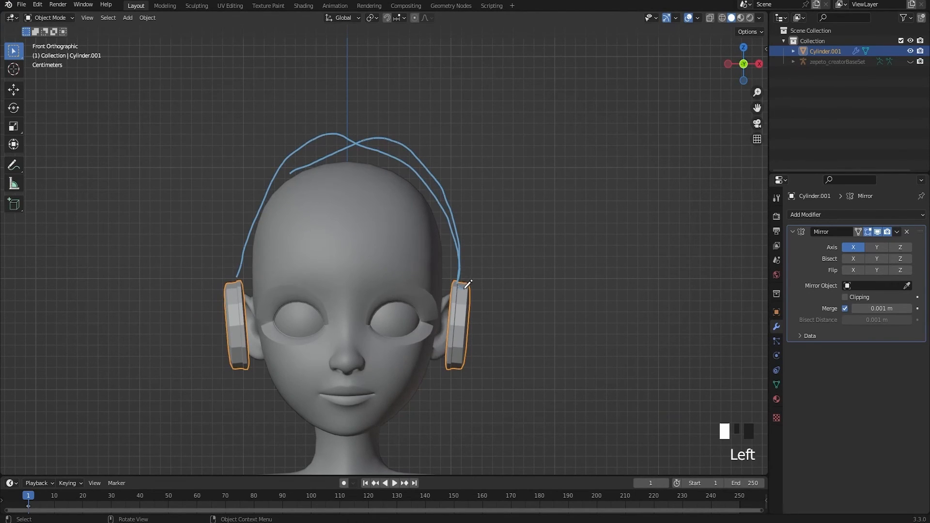
{"action": "left_click_drag", "start_coordinate": [464, 287], "coordinate": [478, 284]}
{"action": "left_click_drag", "start_coordinate": [435, 130], "coordinate": [359, 106]}
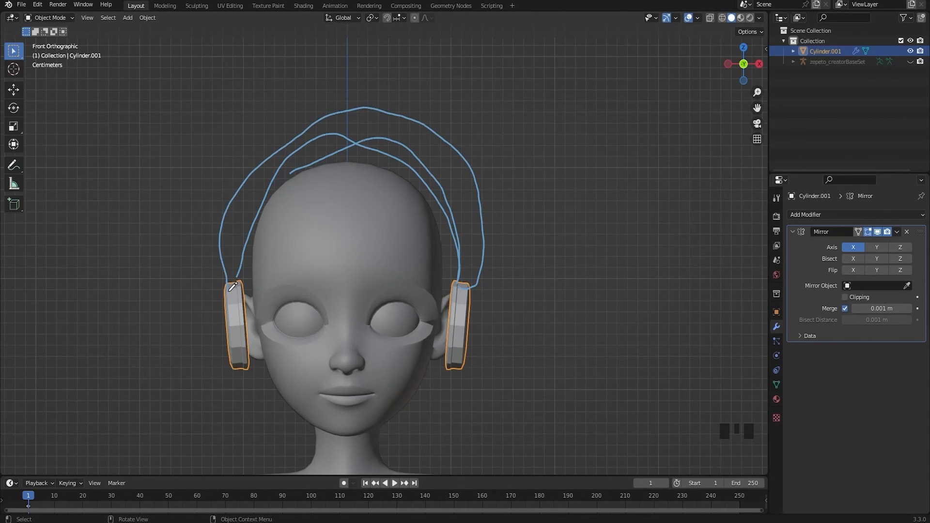
{"action": "left_click", "coordinate": [403, 164]}
- Select the outer rim face near the top of the ear cup in Edit Mode as the headband's starting point
{"action": "mouse_move", "coordinate": [402, 164]}
{"action": "middle_mouse_down"}
{"action": "mouse_move", "coordinate": [454, 242]}
{"action": "mouse_move", "coordinate": [385, 244]}
{"action": "mouse_move", "coordinate": [418, 336]}
{"action": "mouse_move", "coordinate": [502, 294]}
{"action": "mouse_move", "coordinate": [524, 315]}
{"action": "mouse_move", "coordinate": [559, 303]}
{"action": "mouse_move", "coordinate": [591, 321]}
{"action": "mouse_move", "coordinate": [536, 259]}
{"action": "mouse_move", "coordinate": [509, 290]}
{"action": "mouse_move", "coordinate": [474, 293]}
{"action": "mouse_move", "coordinate": [506, 287]}
{"action": "middle_mouse_up"}
{"action": "key", "text": "Tab"}
{"action": "key", "text": "3"}
{"action": "left_click", "coordinate": [520, 297]}
{"action": "left_click", "coordinate": [521, 241]}
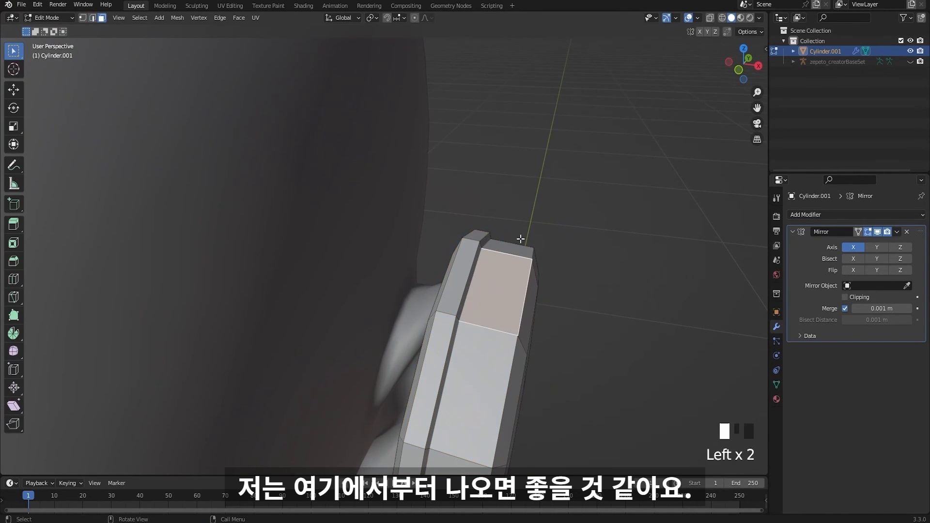
- Return to Object Mode and examine the mirrored ear cups on the head, finishing in the front orthographic view
{"action": "scroll", "coordinate": [514, 274], "scroll_direction": "down", "scroll_amount": 2}
{"action": "middle_click_drag", "start_coordinate": [515, 274], "coordinate": [493, 249]}
{"action": "scroll", "coordinate": [443, 281], "scroll_direction": "down", "scroll_amount": 6}
{"action": "scroll", "coordinate": [487, 282], "scroll_direction": "down", "scroll_amount": 5}
{"action": "key", "text": "Tab"}
{"action": "scroll", "coordinate": [451, 289], "scroll_direction": "down", "scroll_amount": 5}
{"action": "left_click", "coordinate": [452, 288]}
{"action": "middle_click_drag", "start_coordinate": [453, 288], "coordinate": [423, 259]}
{"action": "left_click", "coordinate": [424, 271]}
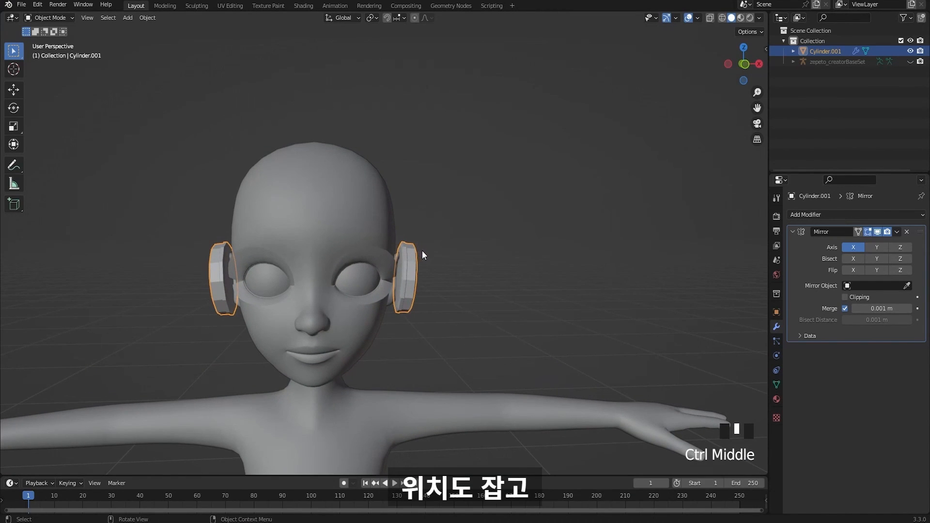
{"action": "key", "text": "KP_1"}
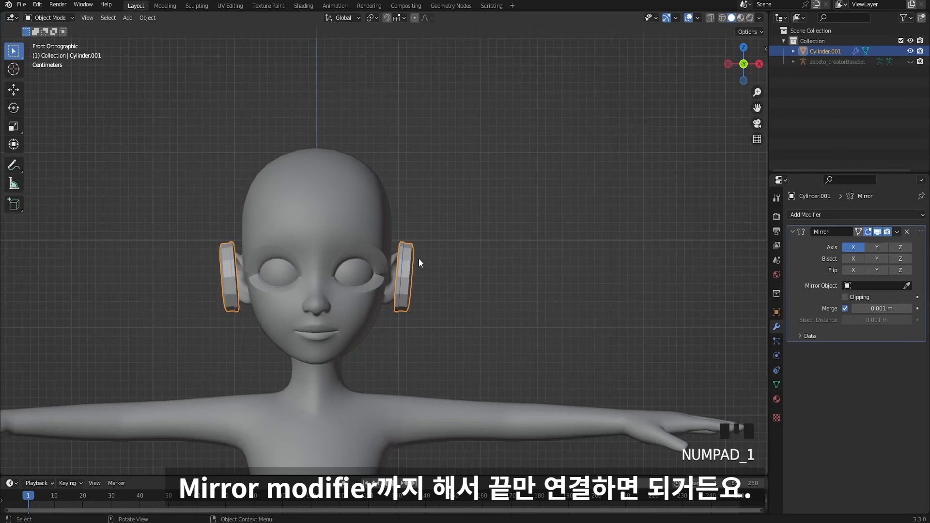